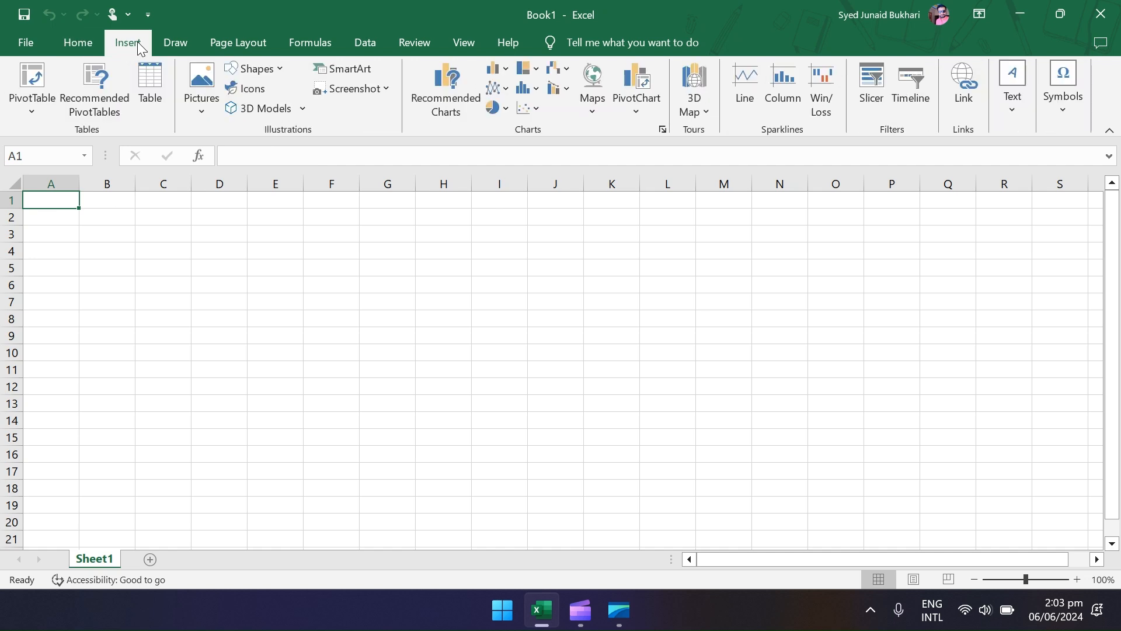
- Open the Create Table dialog from the Insert tab, with the range starting at $A$1
{"action": "left_click", "coordinate": [152, 100]}
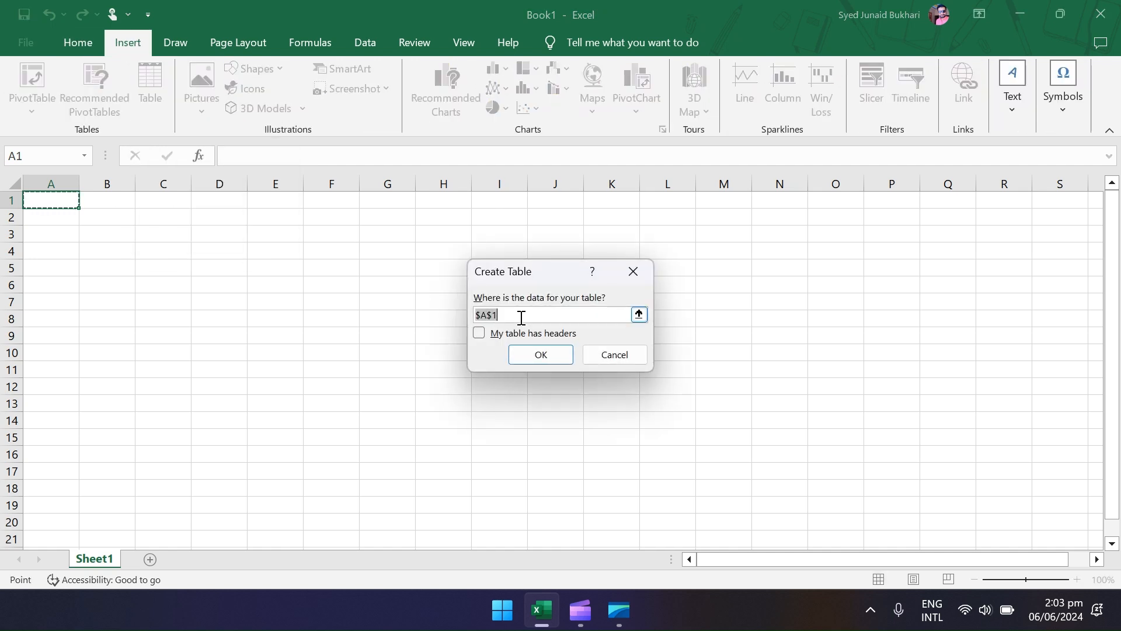
- Create a table over $A$1:$G$10 with 'My table has headers' checked
{"action": "left_click", "coordinate": [66, 200]}
{"action": "left_click_drag", "start_coordinate": [66, 200], "coordinate": [398, 357]}
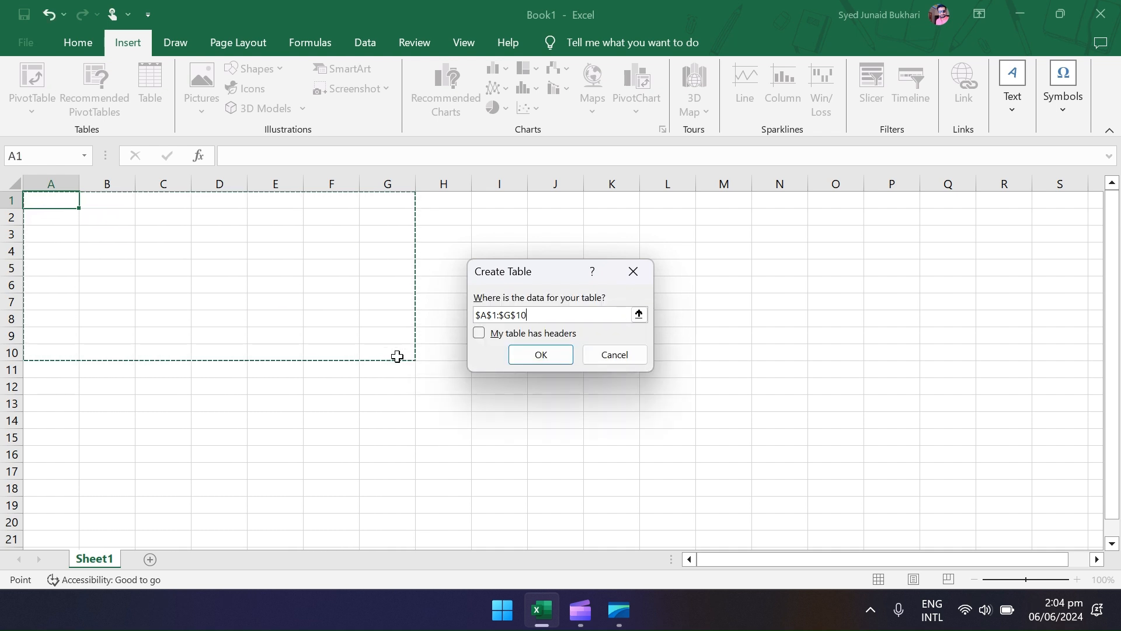
{"action": "left_click", "coordinate": [484, 337]}
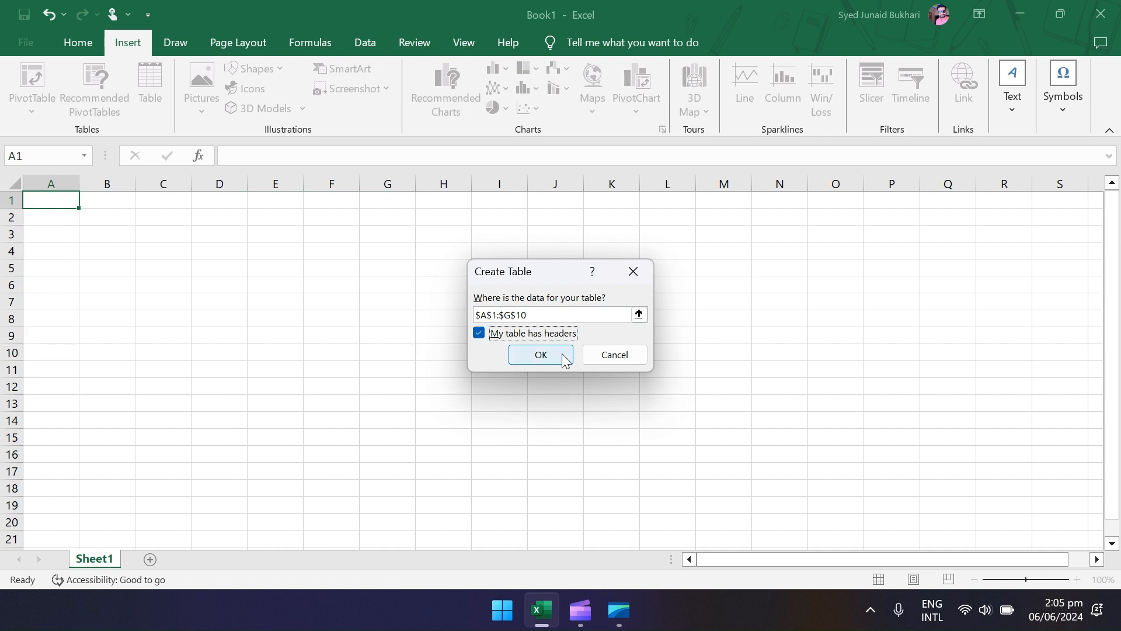
{"action": "left_click", "coordinate": [562, 355]}
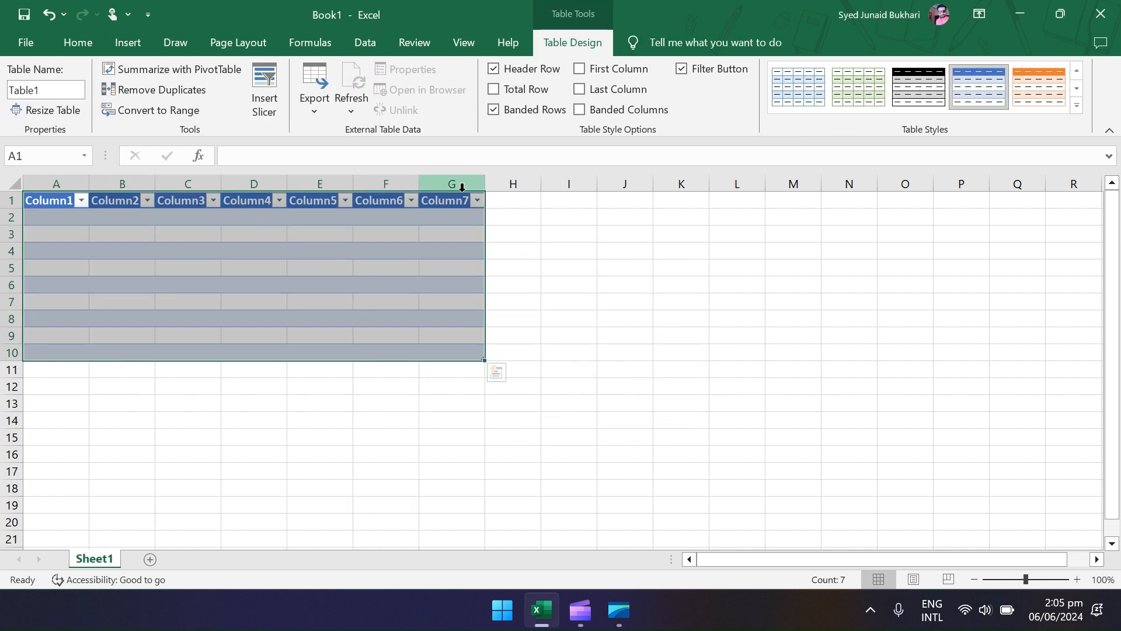
- Turn on Total Row for Table1 so a total appears in row 11
{"action": "left_click", "coordinate": [507, 200]}
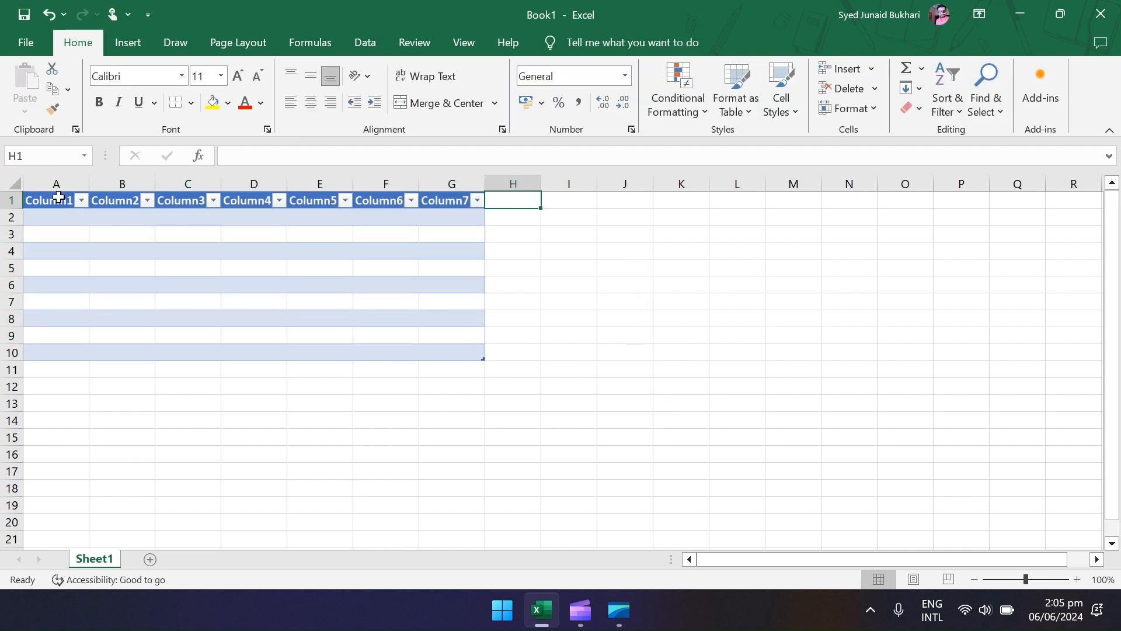
{"action": "left_click", "coordinate": [58, 197]}
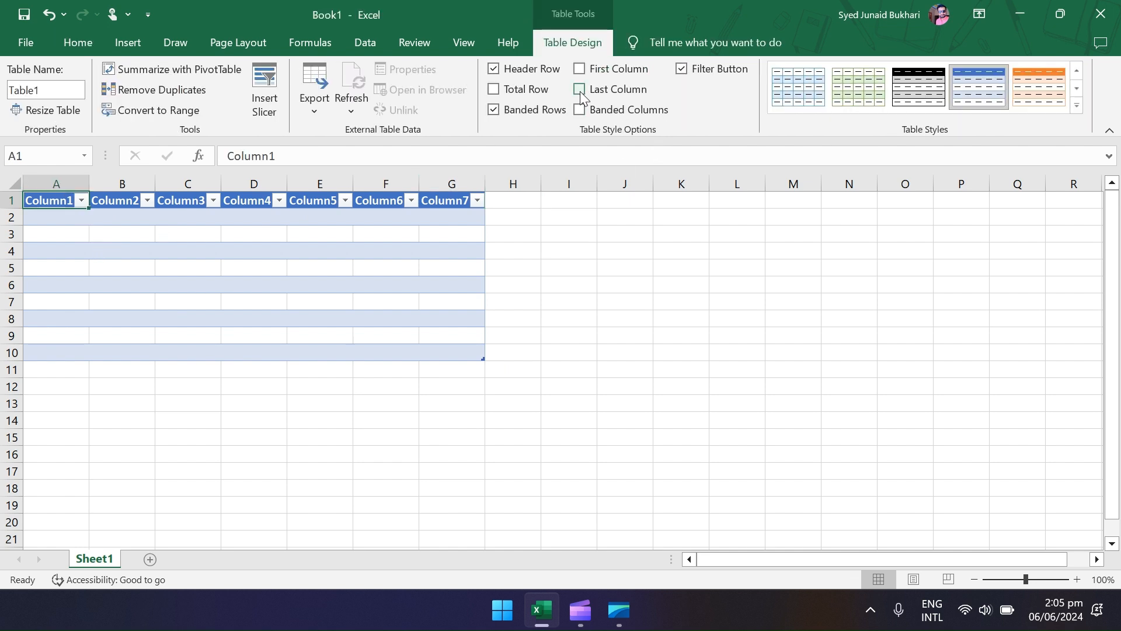
{"action": "left_click", "coordinate": [493, 90]}
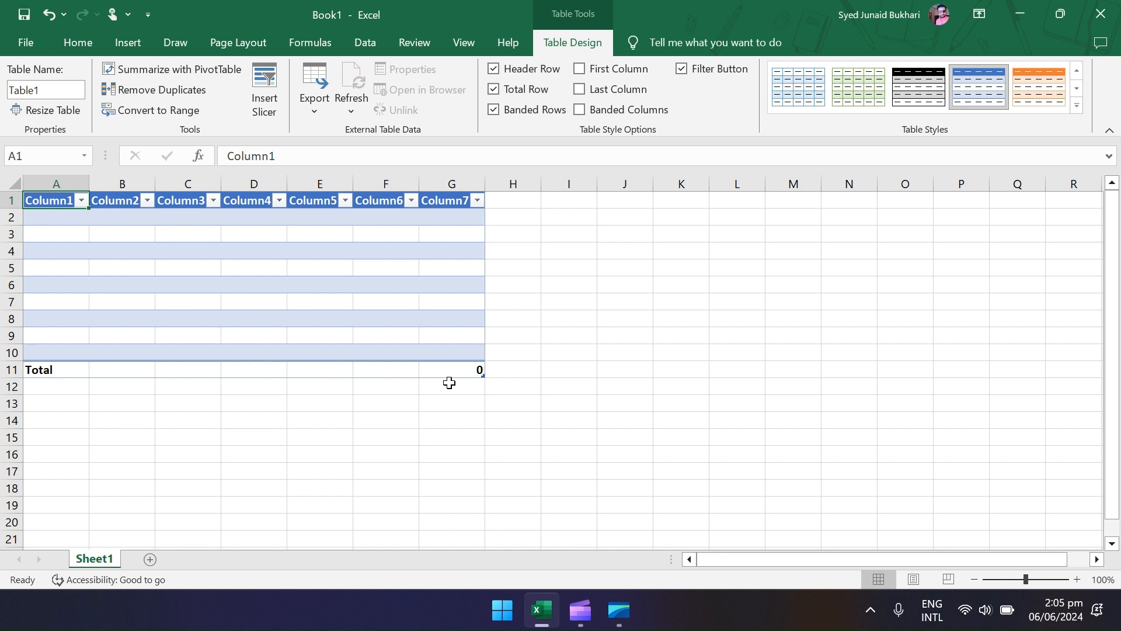
{"action": "left_click", "coordinate": [464, 216]}
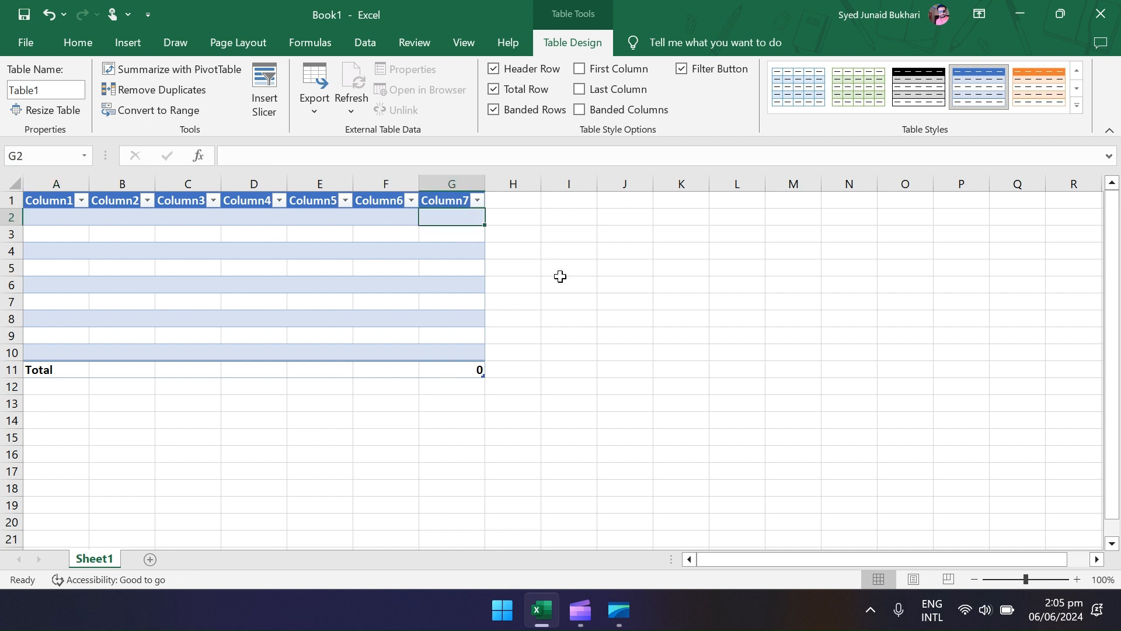
- Enter 2121, 21321 and 1221 into Column7 cells G2:G4
{"action": "type", "text": "274928794328"}
{"action": "key", "text": "Return"}
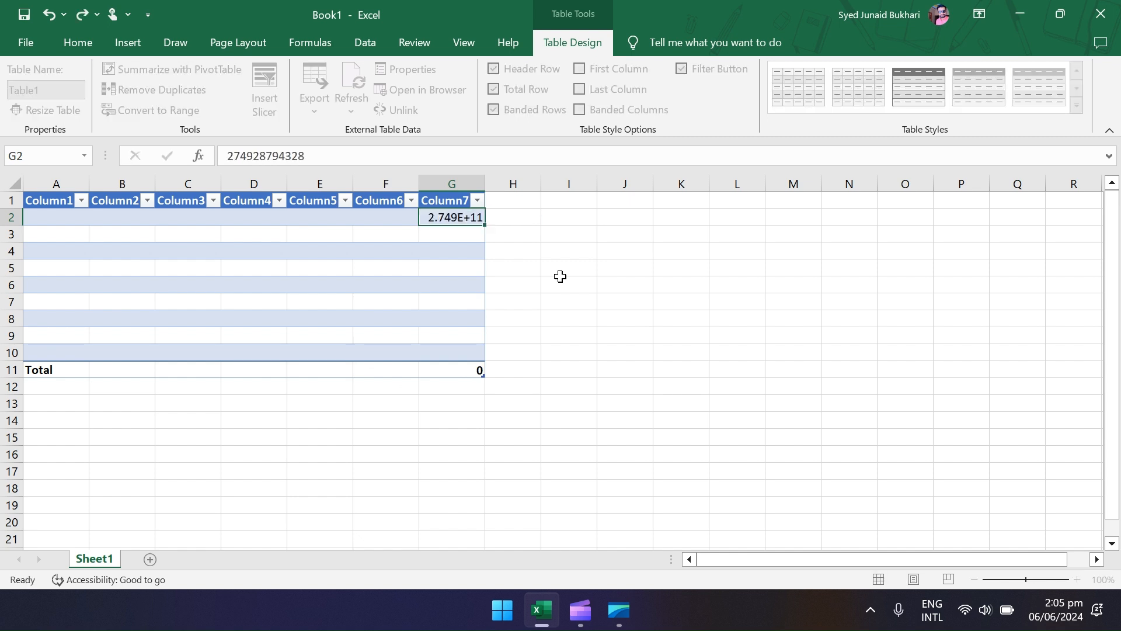
{"action": "key", "text": "Up"}
{"action": "type", "text": "2121"}
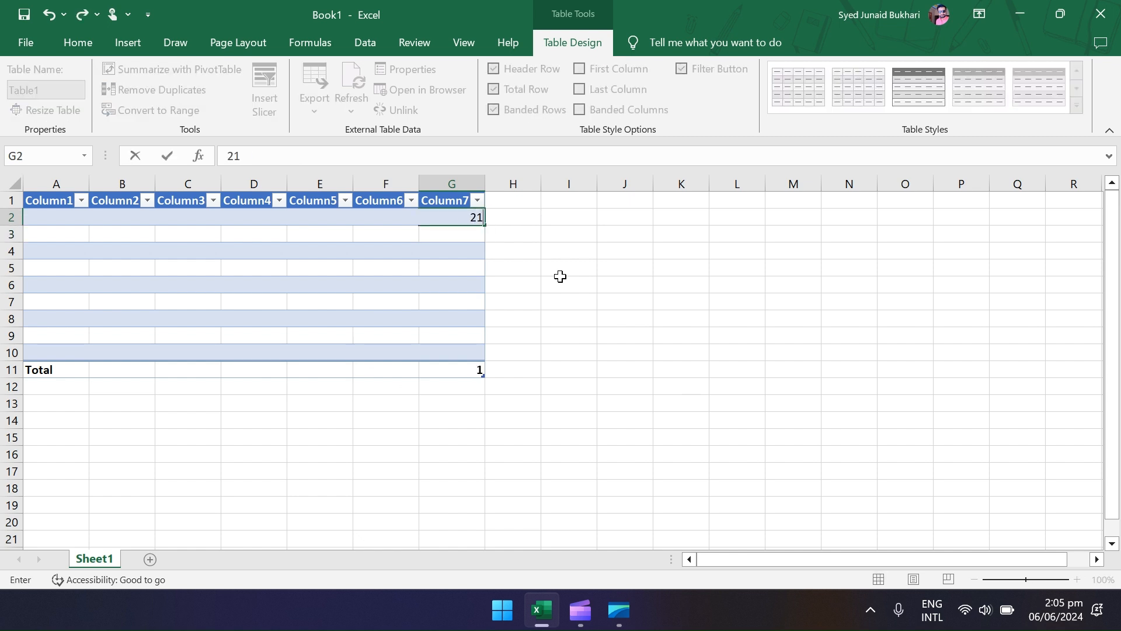
{"action": "key", "text": "Return"}
{"action": "type", "text": "21321"}
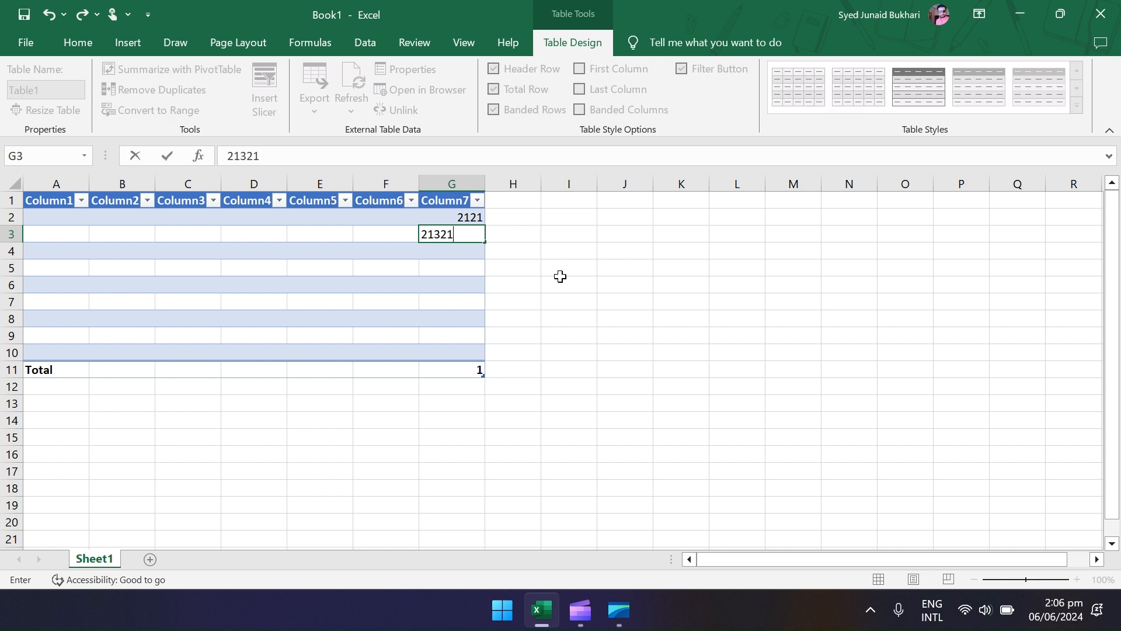
{"action": "key", "text": "Return"}
{"action": "type", "text": "1221"}
{"action": "key", "text": "Return"}
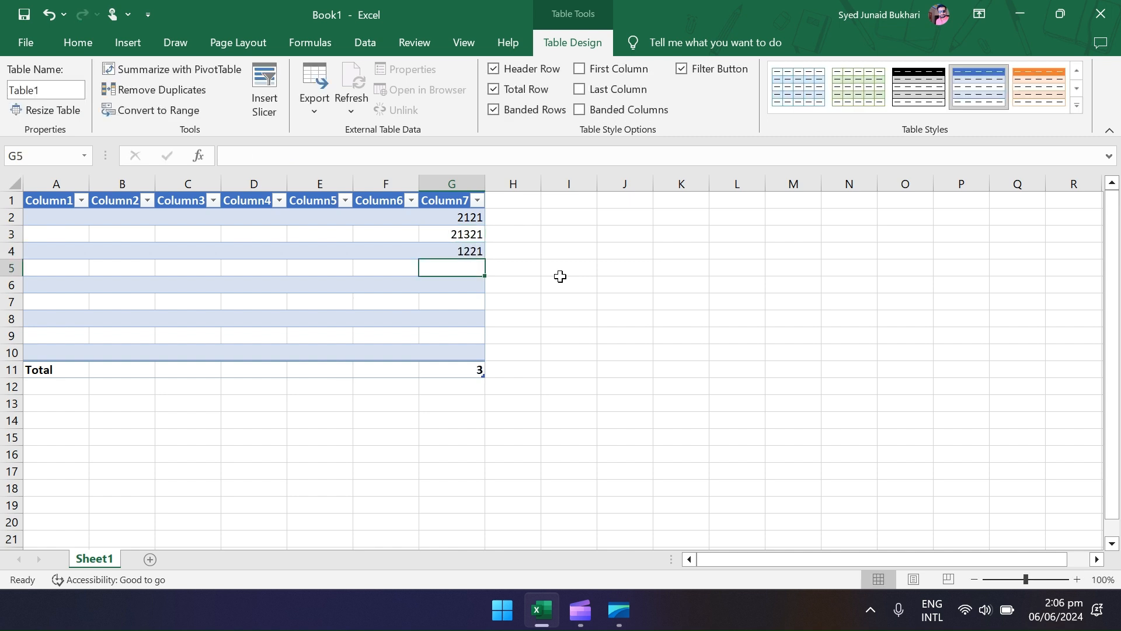
- Set the Total cell G11 to Sum, showing 24663
{"action": "key", "text": "Down"}
{"action": "key", "text": "Down"}
{"action": "key", "text": "Down"}
{"action": "key", "text": "Down"}
{"action": "key", "text": "Down"}
{"action": "key", "text": "Down"}
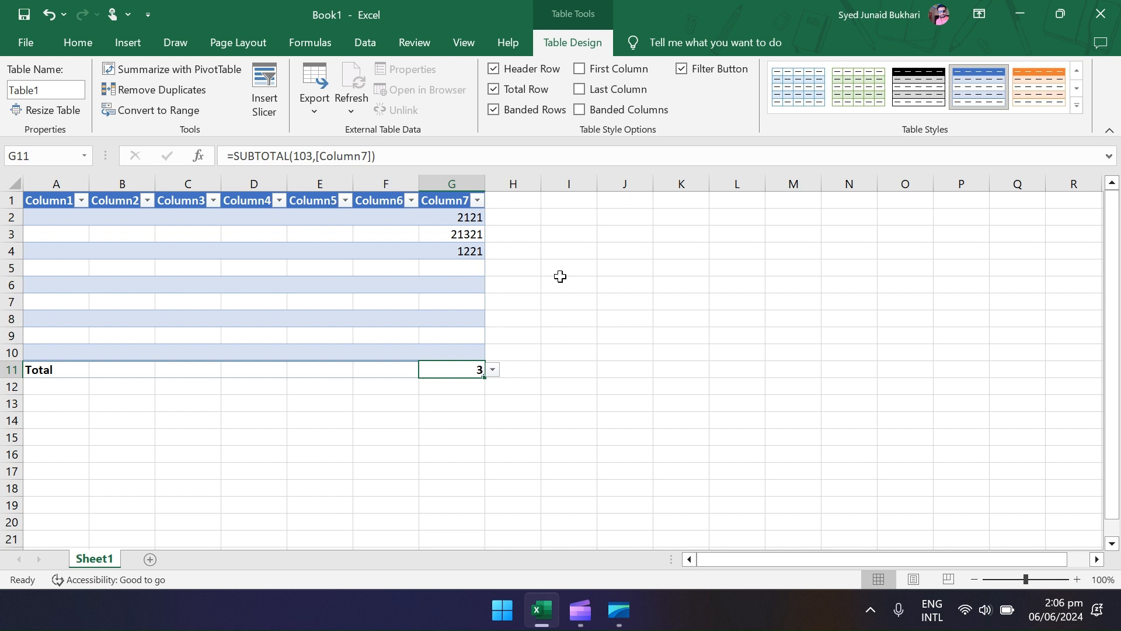
{"action": "left_click", "coordinate": [493, 370]}
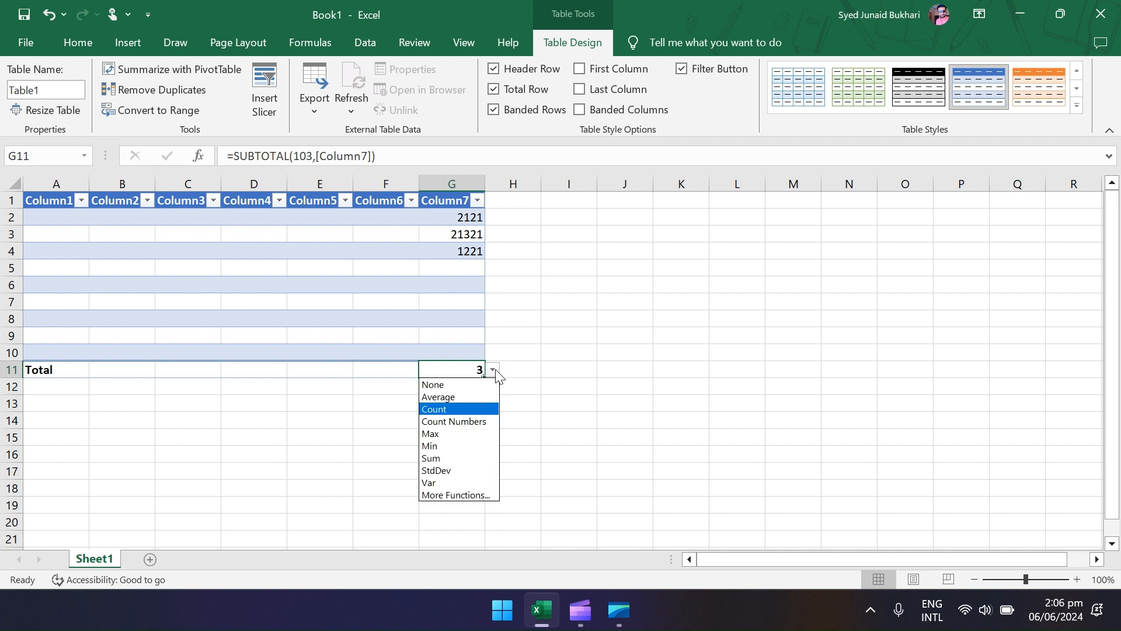
{"action": "left_click", "coordinate": [458, 459]}
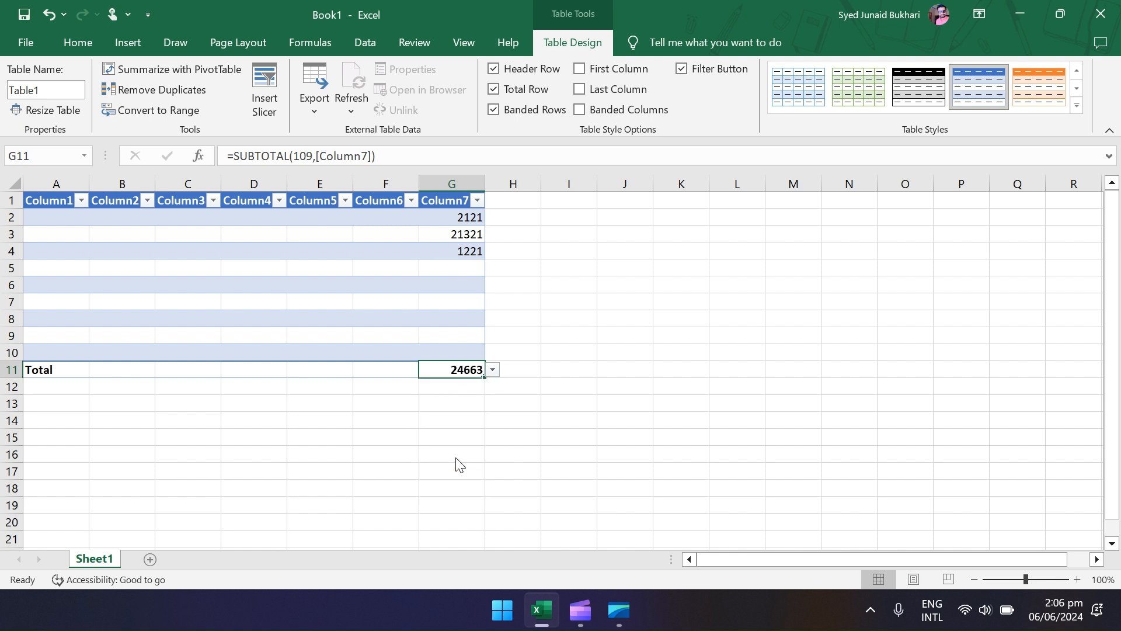
{"action": "left_click", "coordinate": [494, 371]}
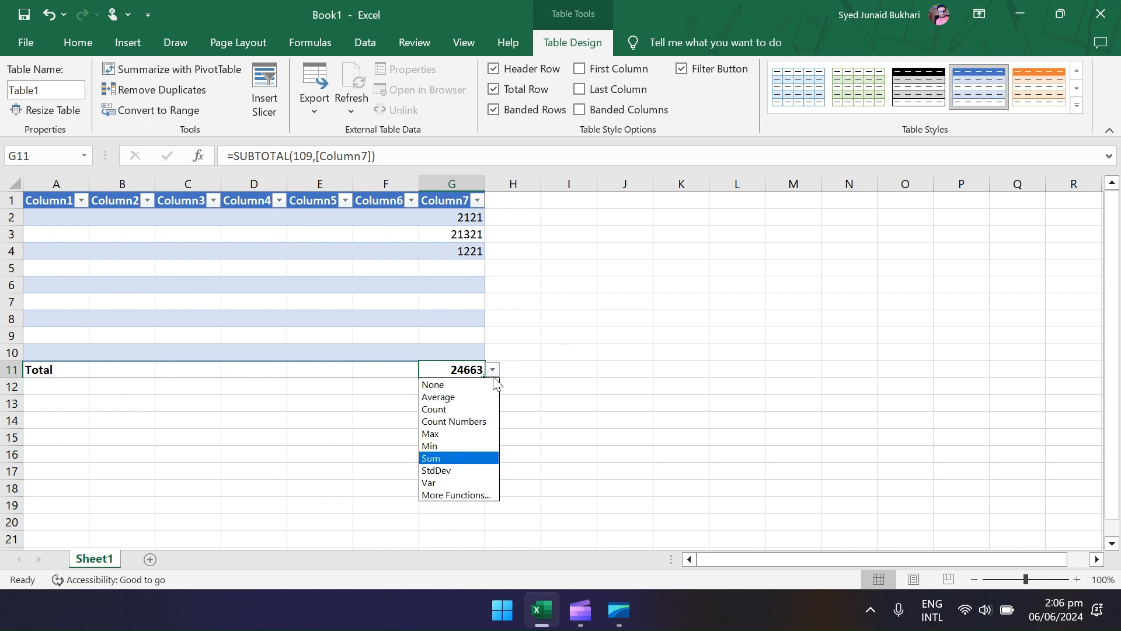
{"action": "left_click", "coordinate": [493, 376]}
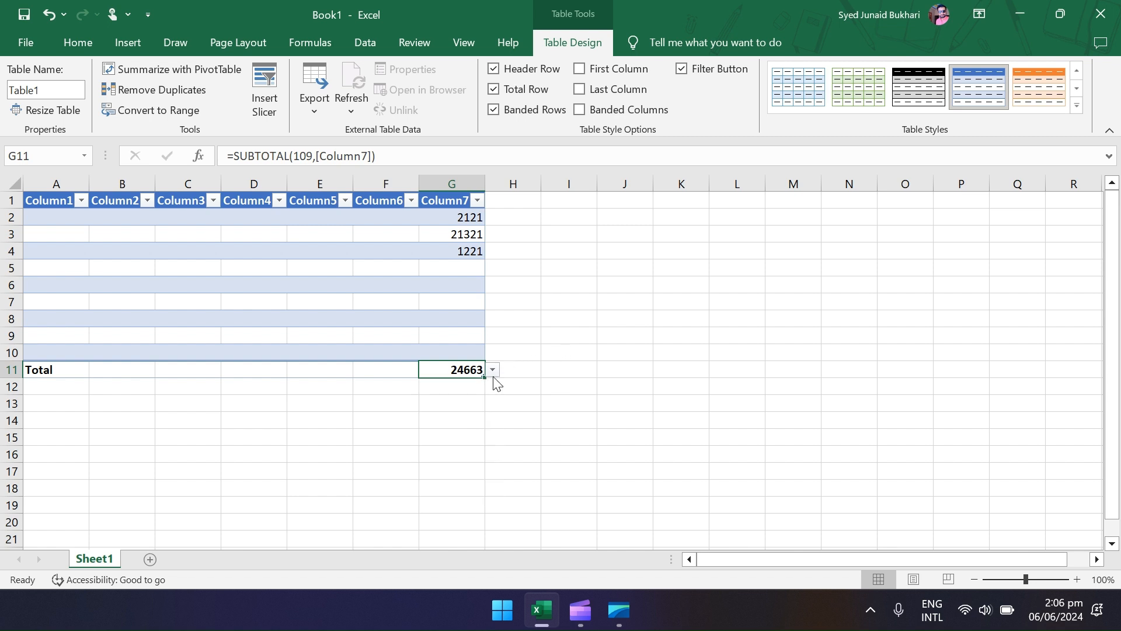
{"action": "left_click", "coordinate": [67, 203]}
- Rename the first three headers to Name, Father's Name and School
{"action": "double_click", "coordinate": [67, 202]}
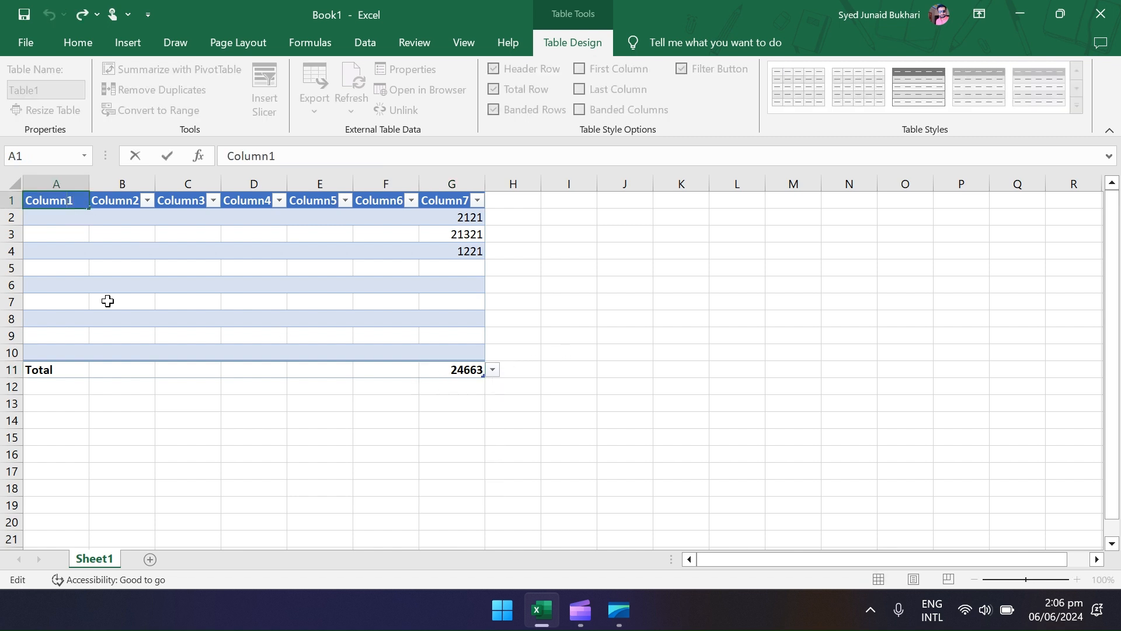
{"action": "key", "text": "BackSpace"}
{"action": "key", "text": "BackSpace"}
{"action": "key", "text": "BackSpace"}
{"action": "key", "text": "BackSpace"}
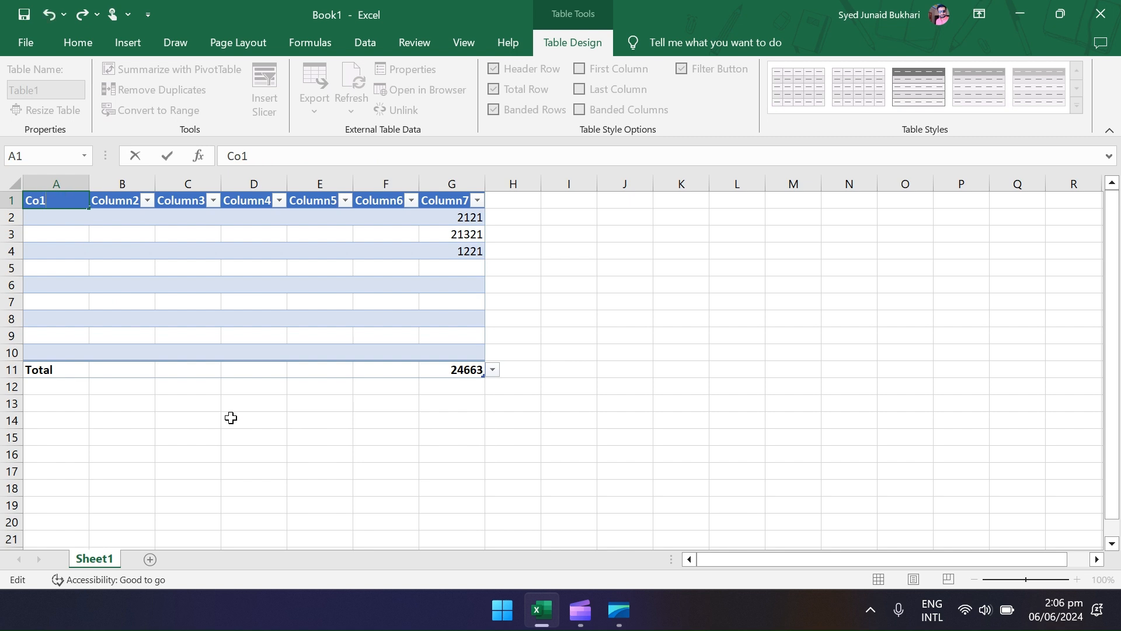
{"action": "key", "text": "BackSpace"}
{"action": "key", "text": "BackSpace"}
{"action": "key", "text": "BackSpace"}
{"action": "type", "text": "Name"}
{"action": "key", "text": "Tab"}
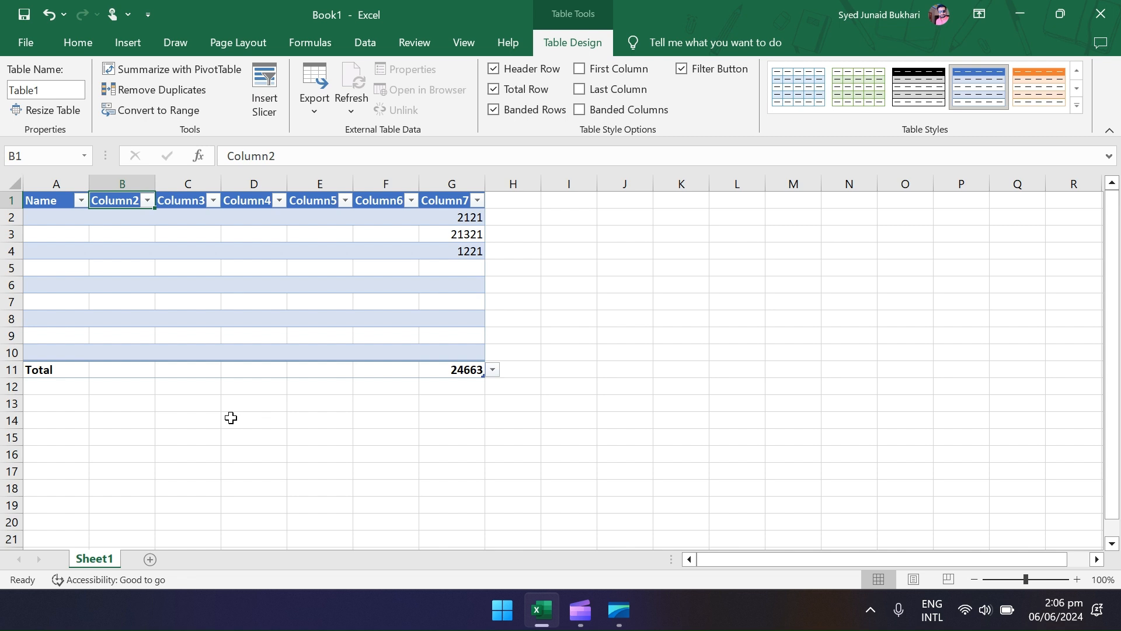
{"action": "type", "text": "Father"}
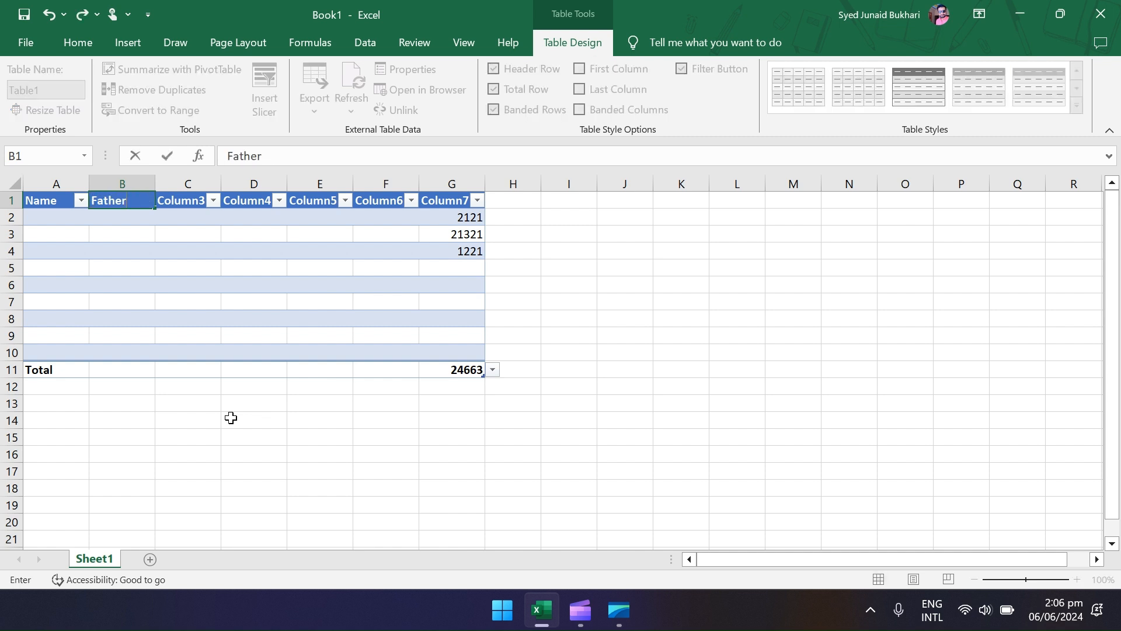
{"action": "type", "text": "'s Name"}
{"action": "key", "text": "Tab"}
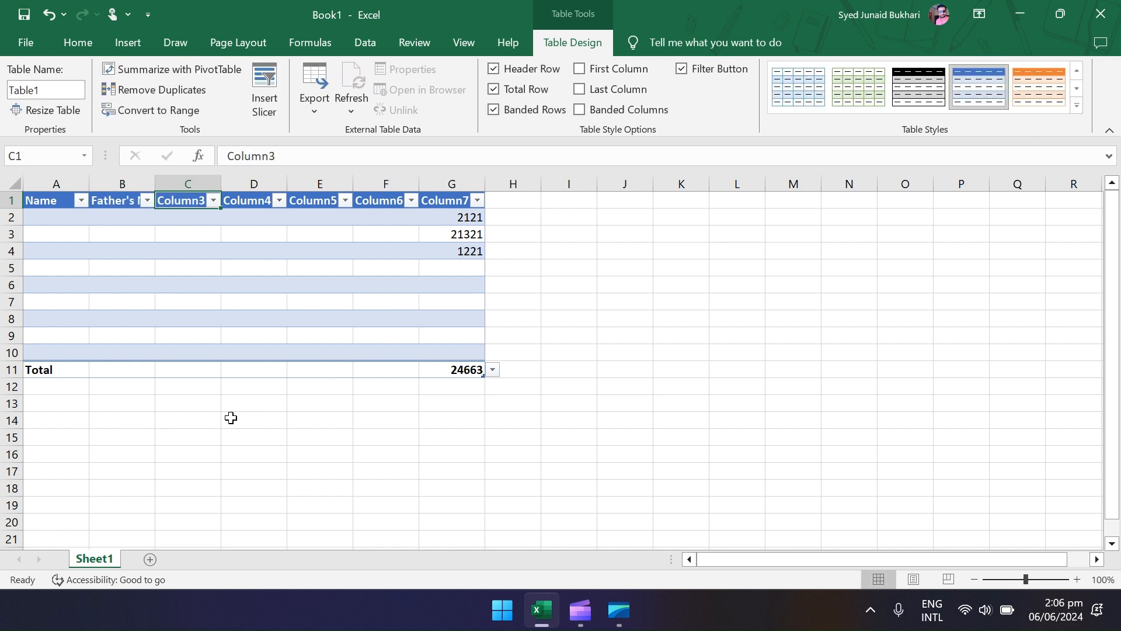
{"action": "type", "text": "School"}
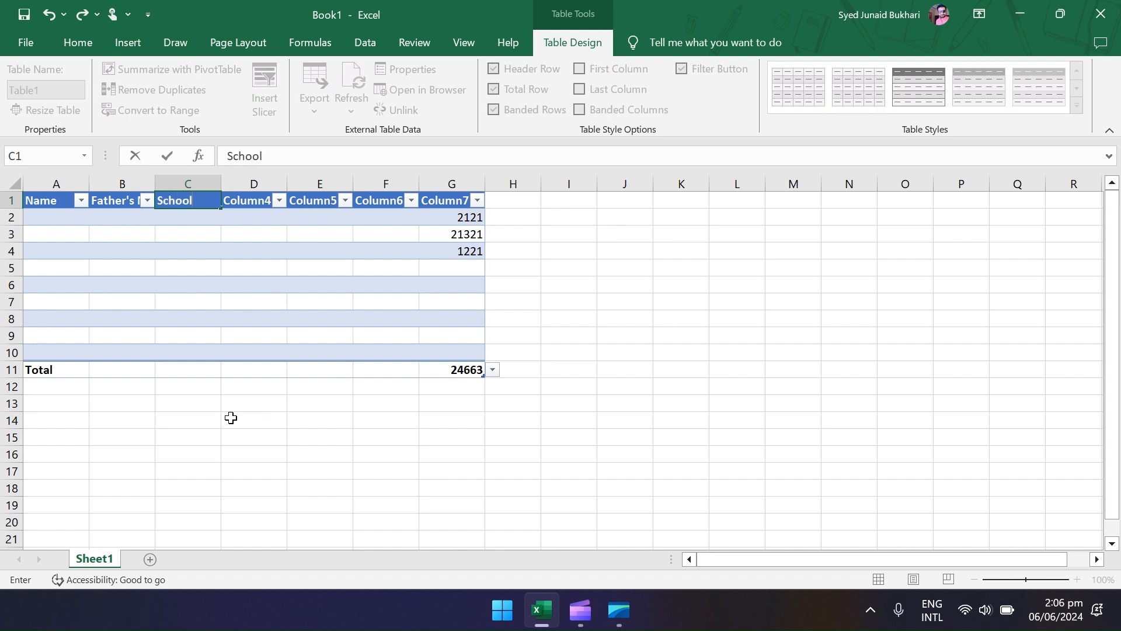
{"action": "key", "text": "Tab"}
- Rename the remaining headers to Address, Class, Roll and Remarks, then return to A2
{"action": "type", "text": "Address"}
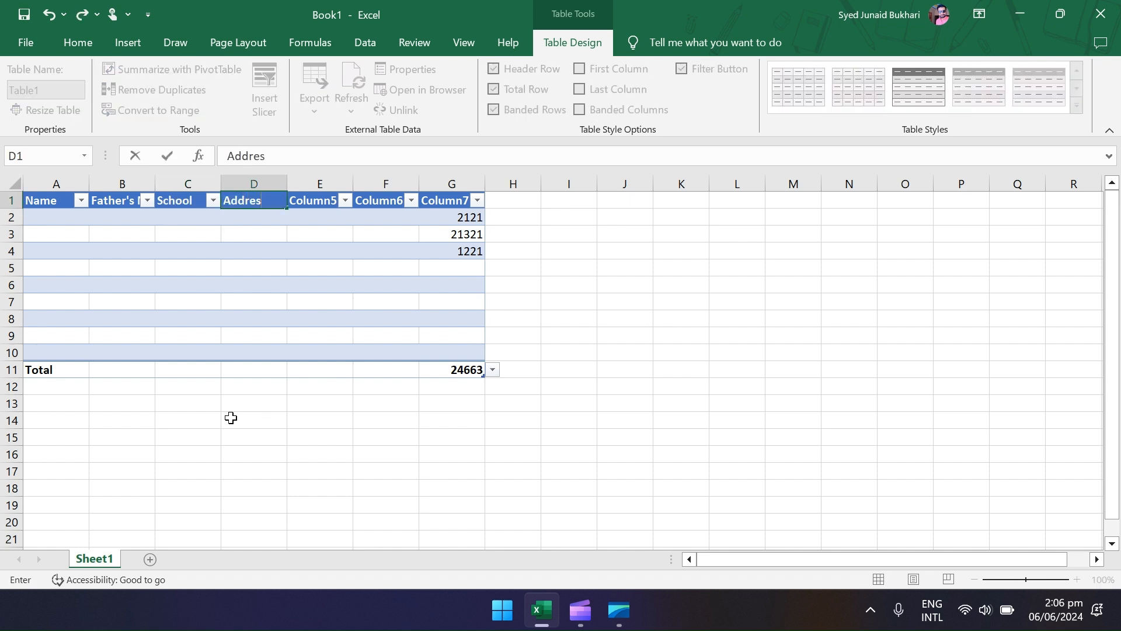
{"action": "key", "text": "Tab"}
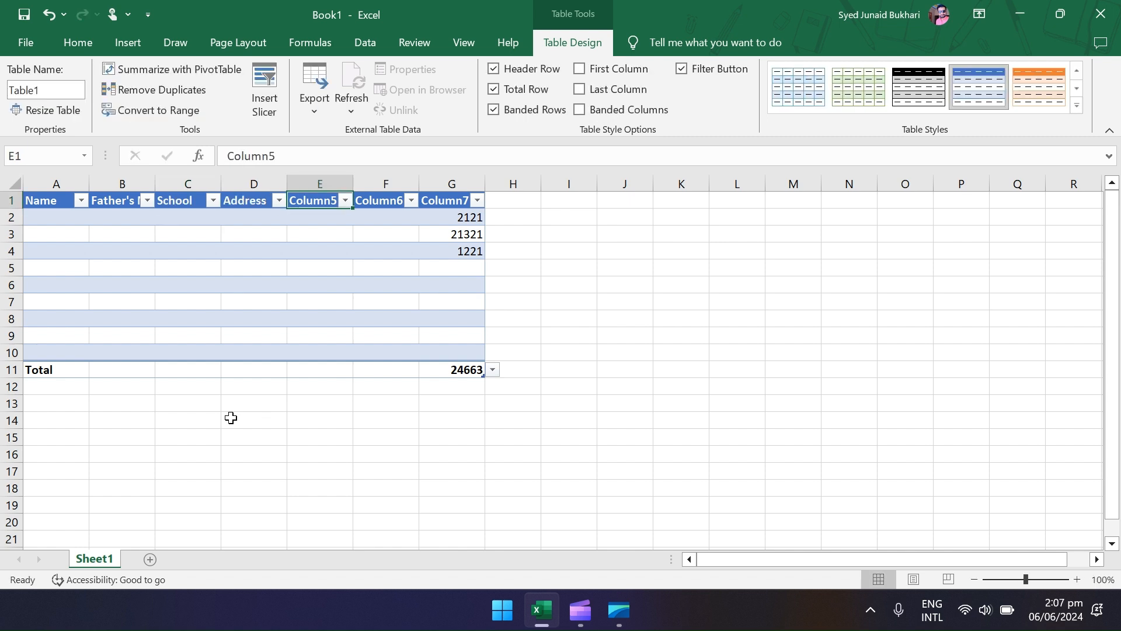
{"action": "type", "text": "Class"}
{"action": "key", "text": "Tab"}
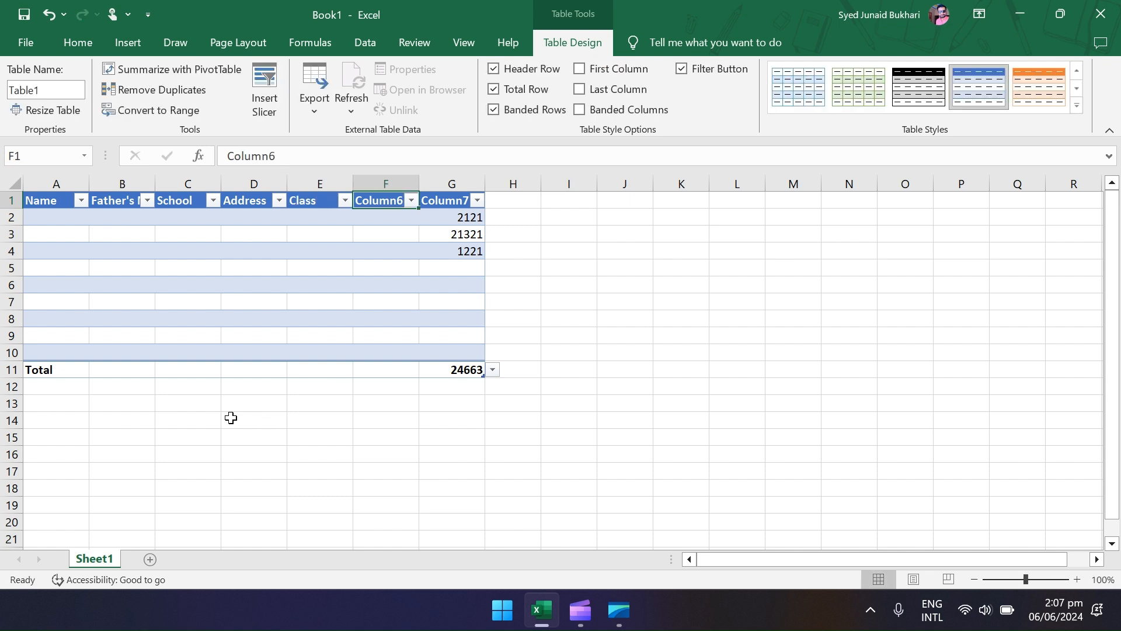
{"action": "type", "text": "Roll"}
{"action": "key", "text": "Tab"}
{"action": "type", "text": "Remar"}
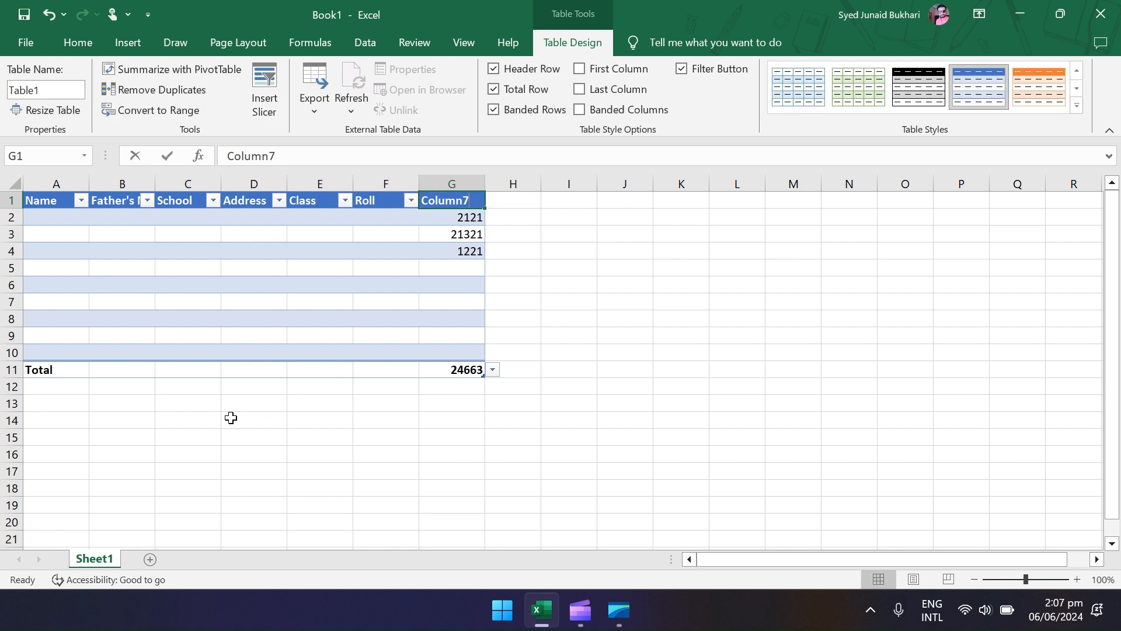
{"action": "type", "text": "ks"}
{"action": "key", "text": "Down"}
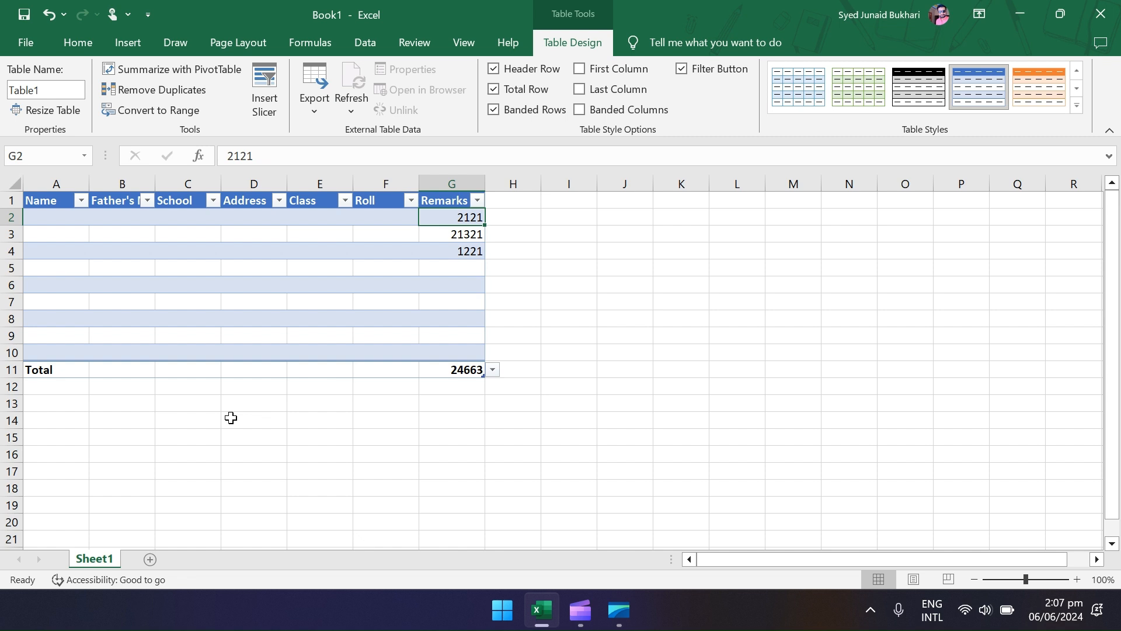
{"action": "key", "text": "Up"}
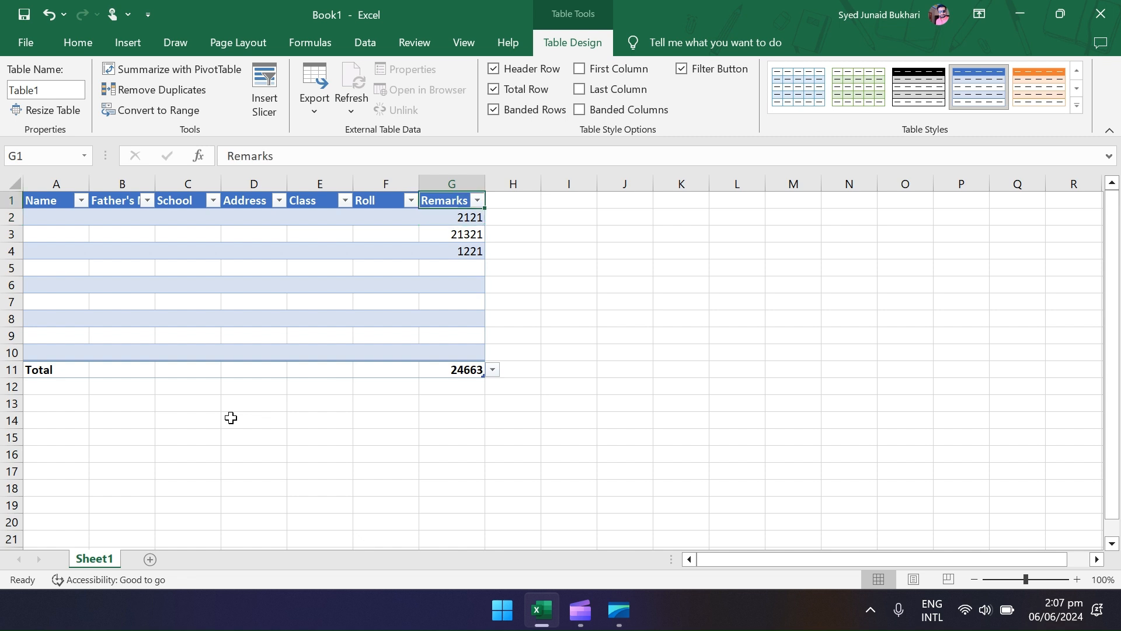
{"action": "key", "text": "Down"}
{"action": "key", "text": "Left"}
{"action": "key", "text": "Left"}
{"action": "key", "text": "Left"}
{"action": "key", "text": "Left"}
{"action": "key", "text": "Left"}
{"action": "key", "text": "Left"}
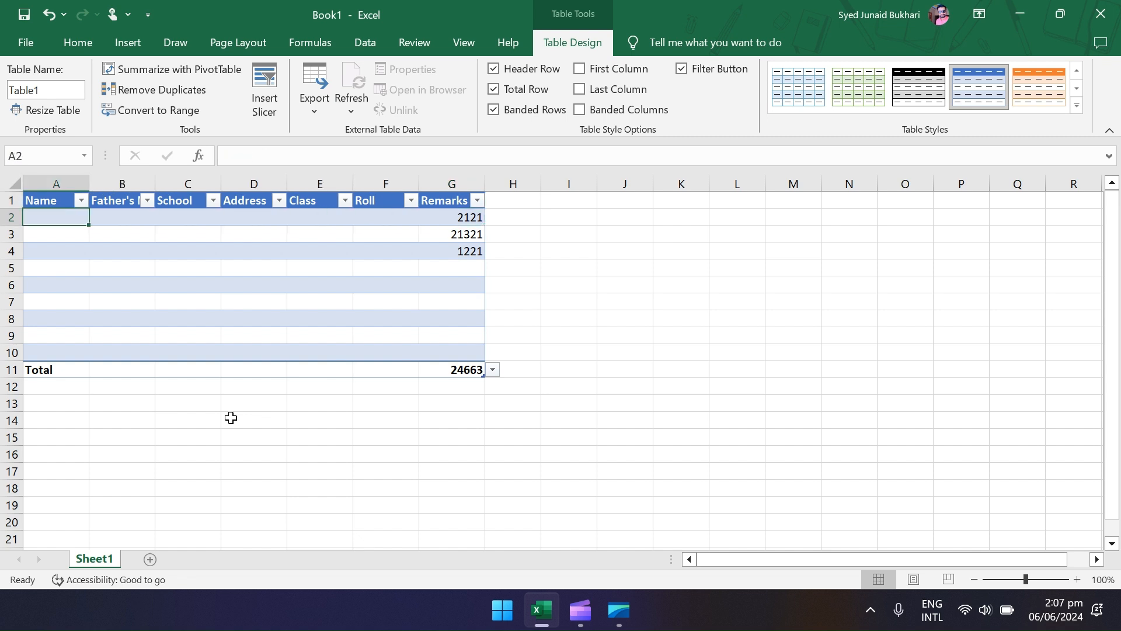
- Enter the first five student names in Name cells A2:A6
{"action": "type", "text": "Aslam"}
{"action": "key", "text": "Return"}
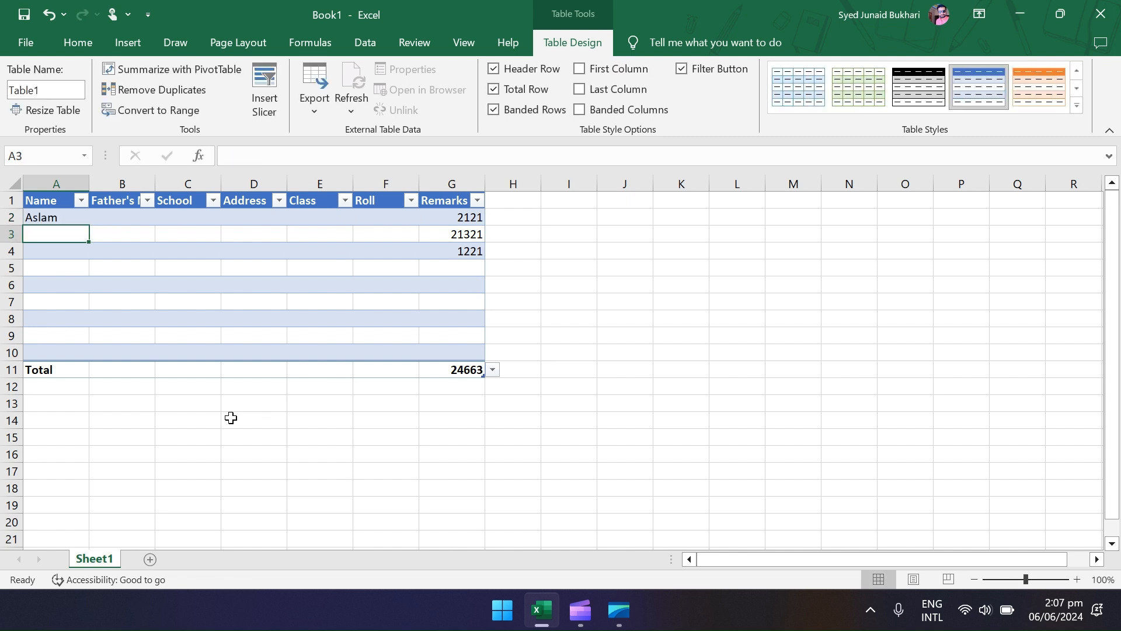
{"action": "type", "text": "Farhan"}
{"action": "key", "text": "Return"}
{"action": "type", "text": "Zeeshan"}
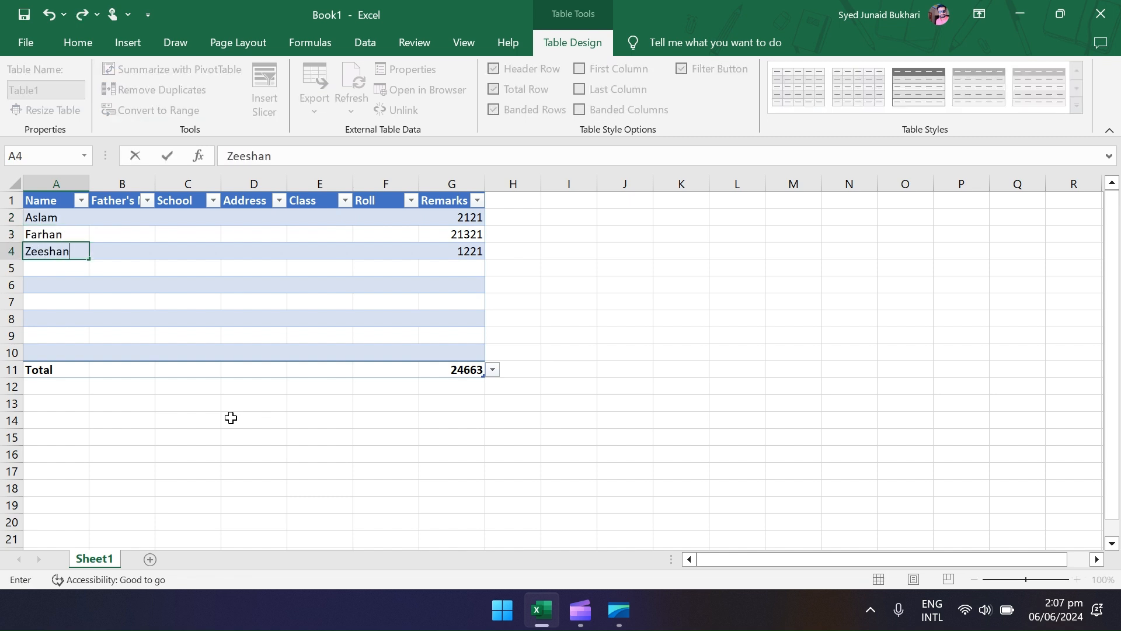
{"action": "key", "text": "Return"}
{"action": "type", "text": "Aftab"}
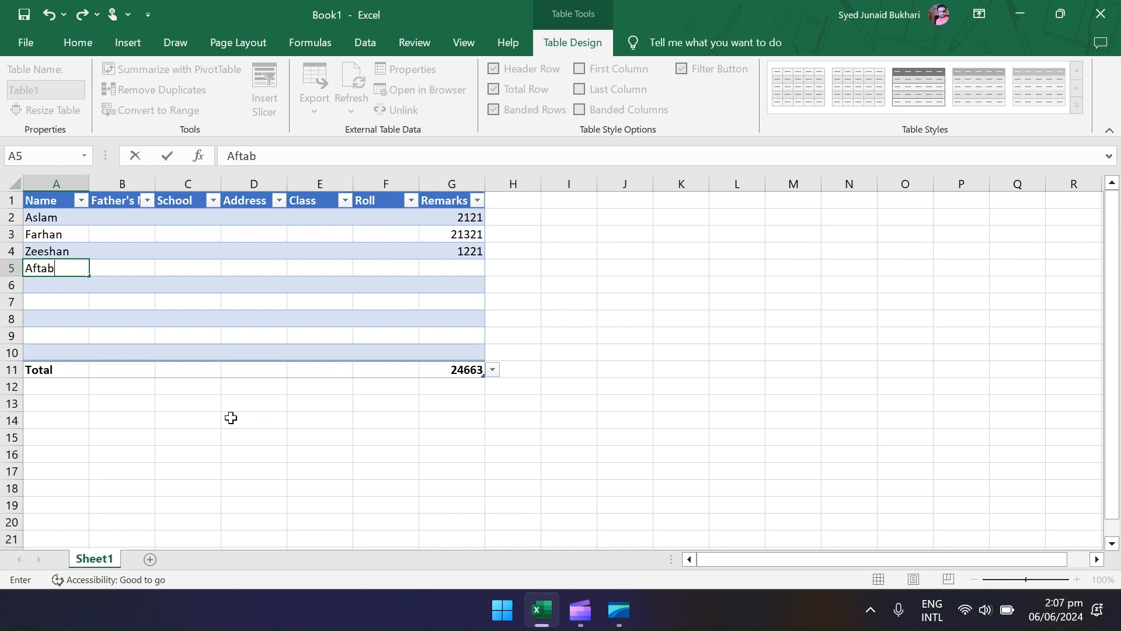
{"action": "key", "text": "Return"}
{"action": "type", "text": "Rehman"}
{"action": "key", "text": "Return"}
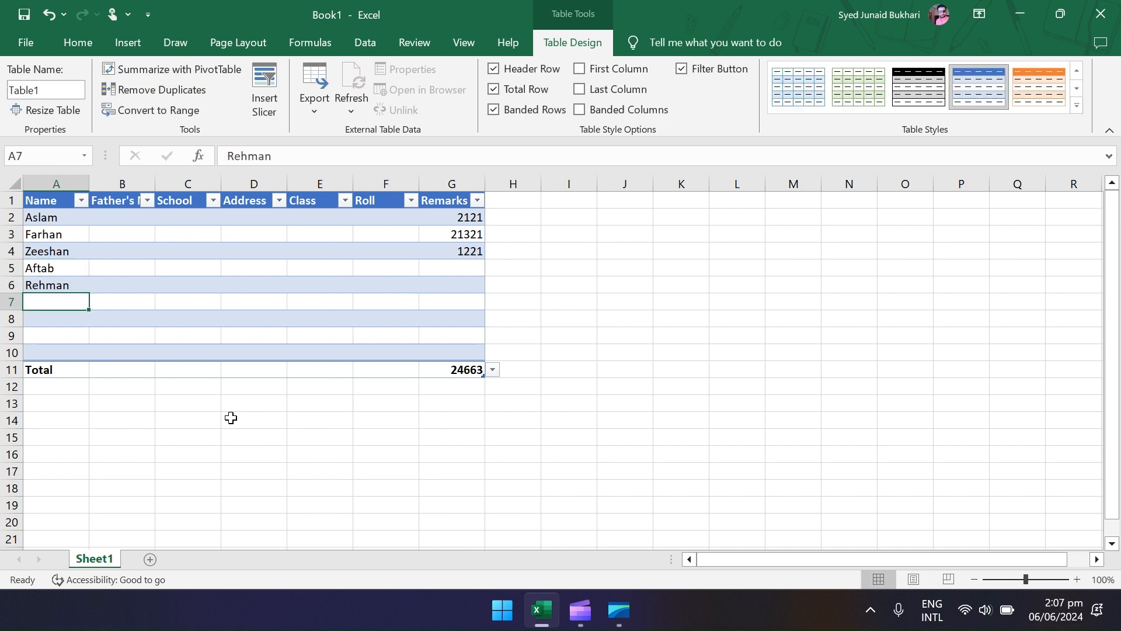
- Enter the remaining four student names in A7:A10, then move to Remarks cell G5
{"action": "type", "text": "Zohaib"}
{"action": "key", "text": "Return"}
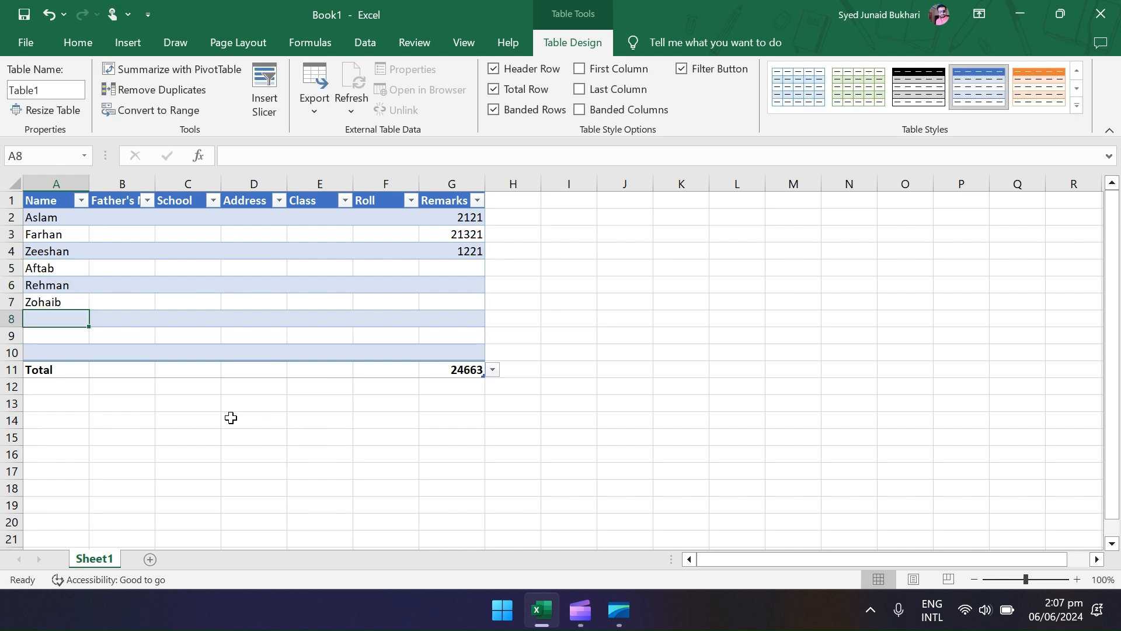
{"action": "type", "text": "Ghalib"}
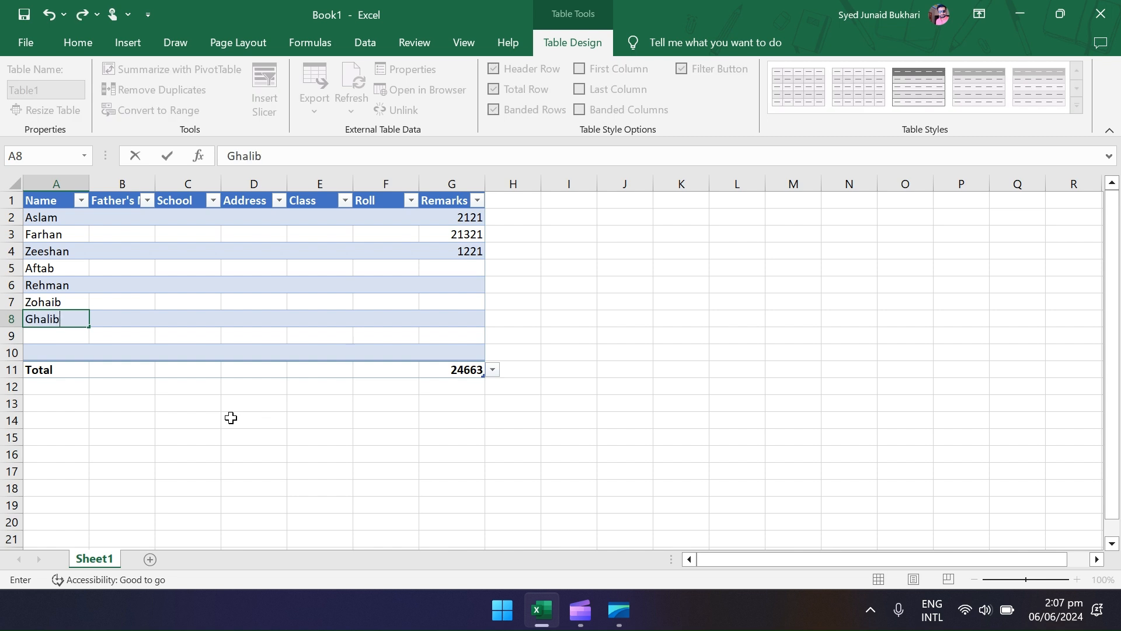
{"action": "key", "text": "Return"}
{"action": "type", "text": "Sarfaraz"}
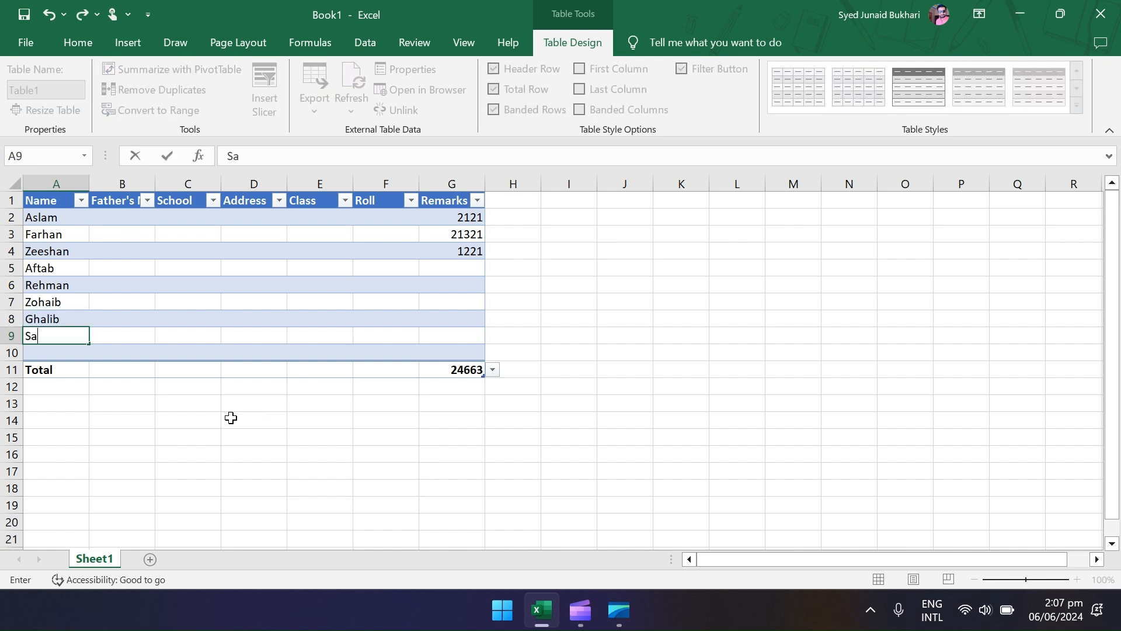
{"action": "key", "text": "Return"}
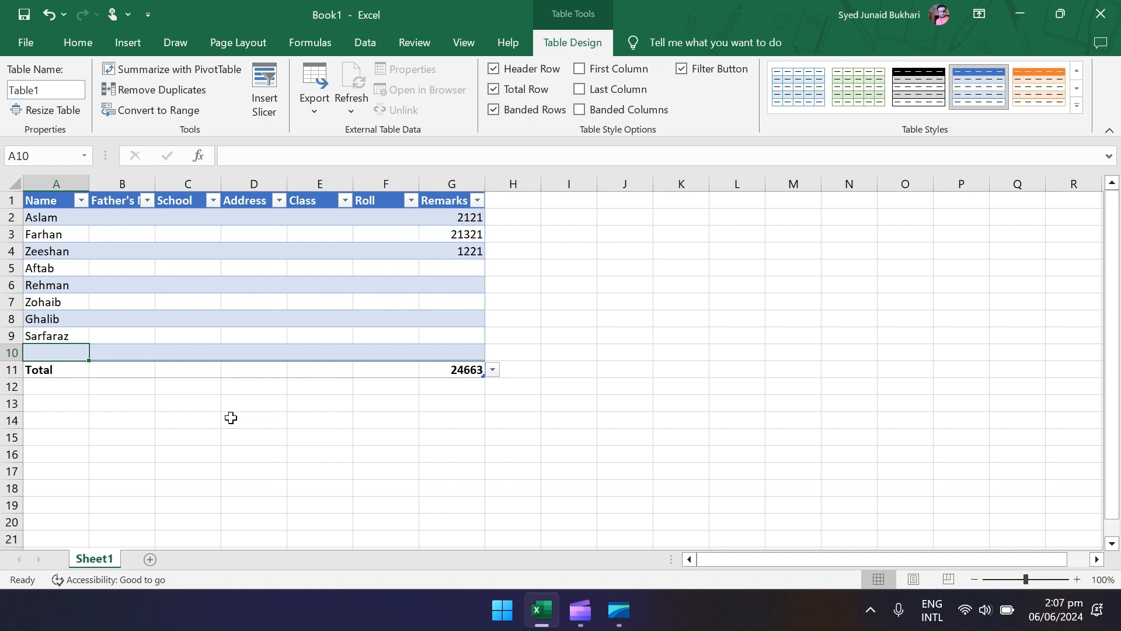
{"action": "type", "text": "Junaid"}
{"action": "key", "text": "Tab"}
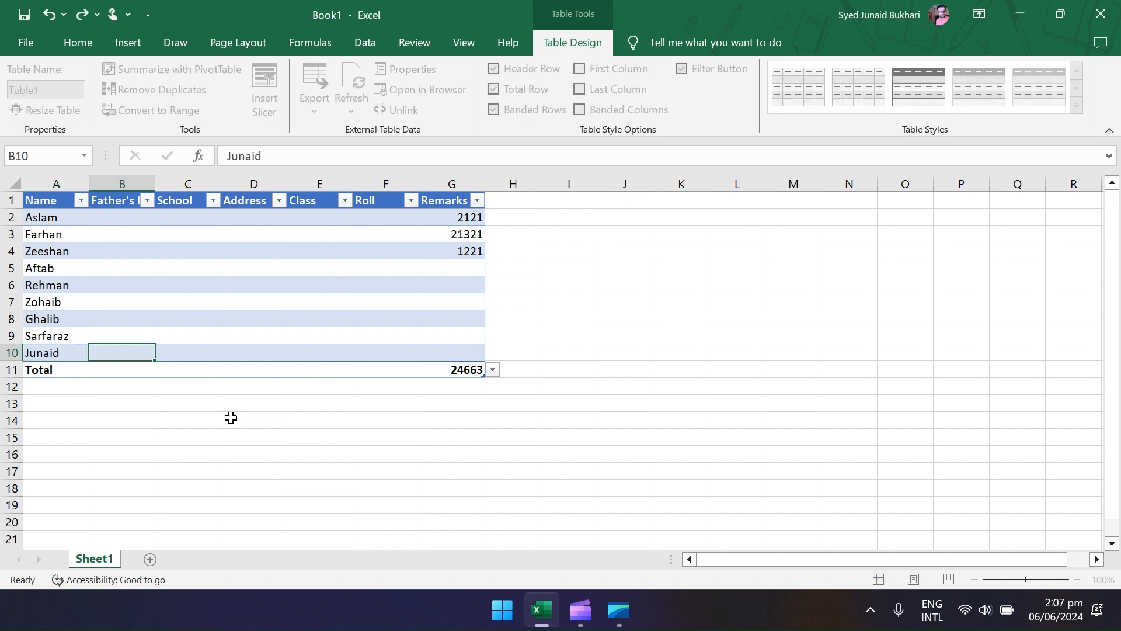
{"action": "key", "text": "Up"}
{"action": "key", "text": "Up"}
{"action": "key", "text": "Up"}
{"action": "key", "text": "Up"}
{"action": "key", "text": "Up"}
{"action": "key", "text": "Right"}
{"action": "key", "text": "Right"}
{"action": "key", "text": "Right"}
{"action": "key", "text": "Right"}
{"action": "key", "text": "Right"}
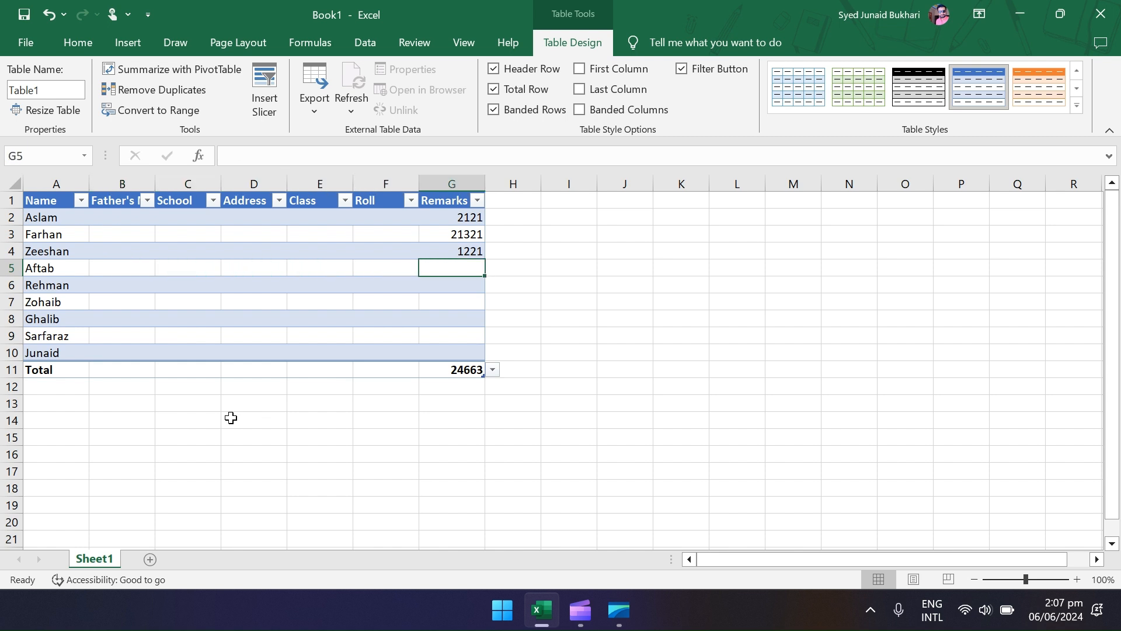
- Enter 2342, 4234, 4324, 34223, 432 and 432423 into Remarks cells G5:G10
{"action": "type", "text": "2342"}
{"action": "key", "text": "Return"}
{"action": "type", "text": "4234"}
{"action": "key", "text": "Return"}
{"action": "type", "text": "4324"}
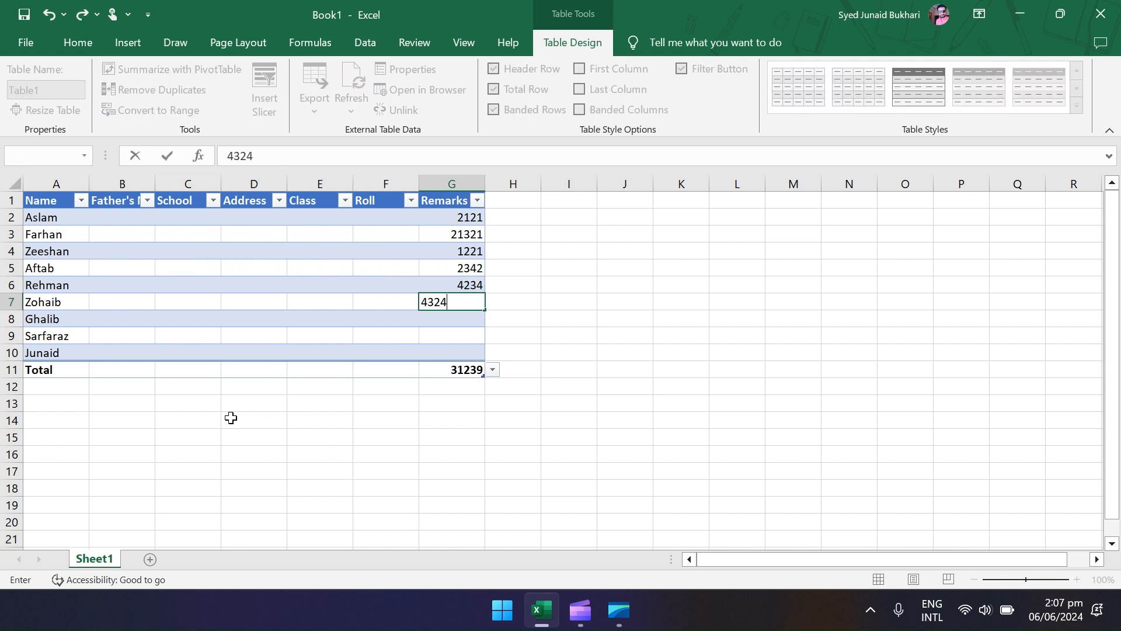
{"action": "key", "text": "Return"}
{"action": "type", "text": "34223"}
{"action": "key", "text": "Return"}
{"action": "type", "text": "432"}
{"action": "key", "text": "Return"}
{"action": "type", "text": "43"}
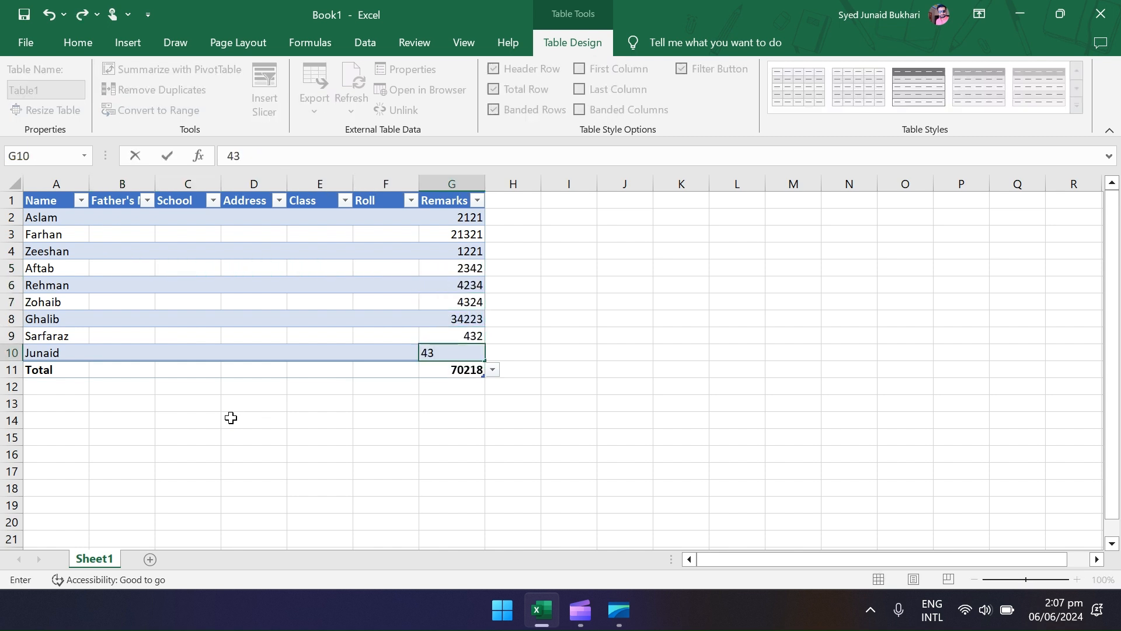
{"action": "type", "text": "2423"}
{"action": "key", "text": "Up"}
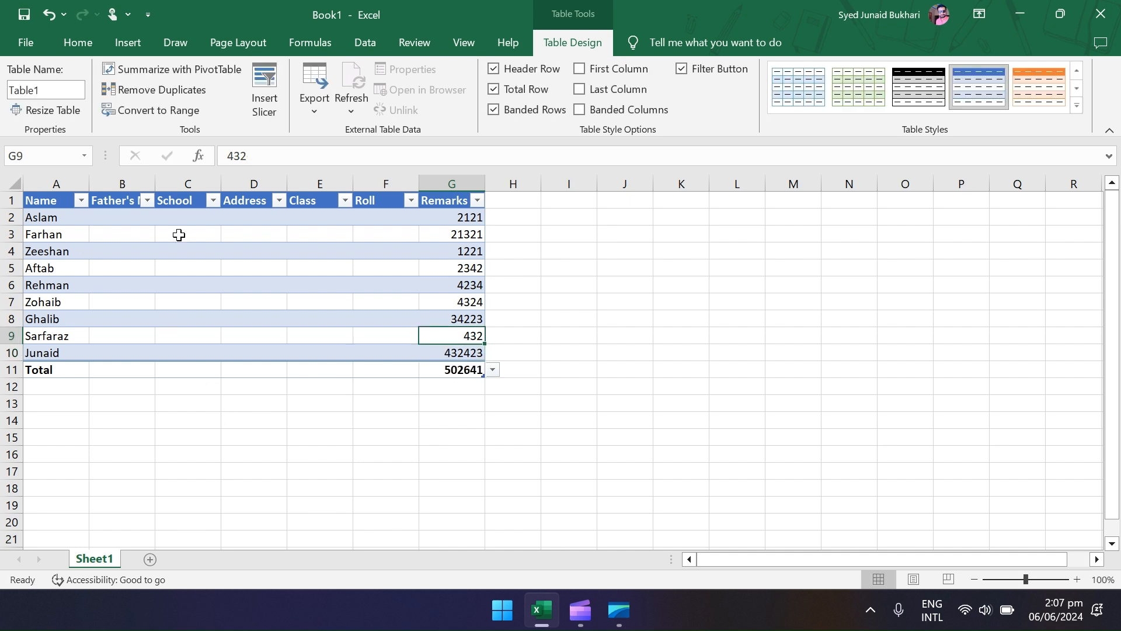
{"action": "left_click", "coordinate": [83, 201]}
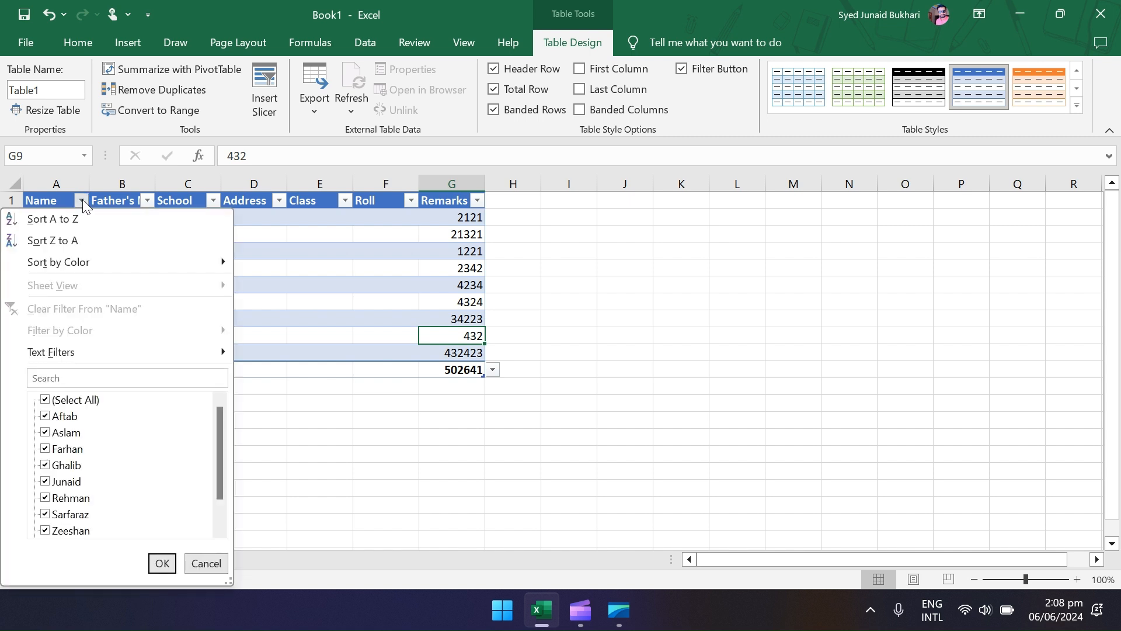
{"action": "left_click", "coordinate": [87, 378]}
{"action": "type", "text": "Ju"}
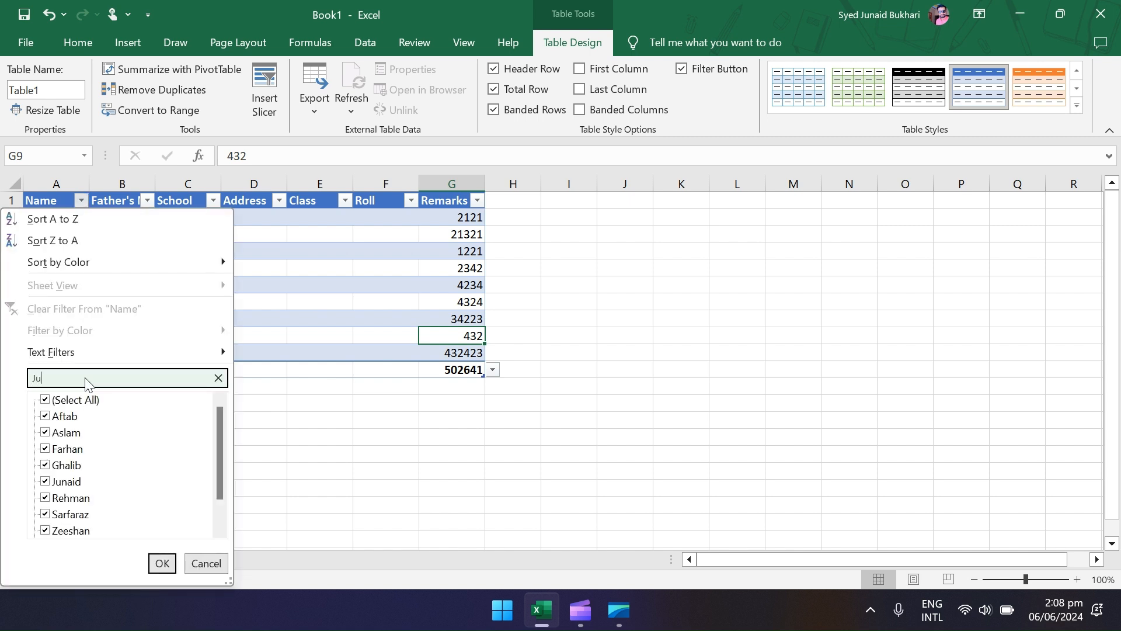
{"action": "type", "text": "naid"}
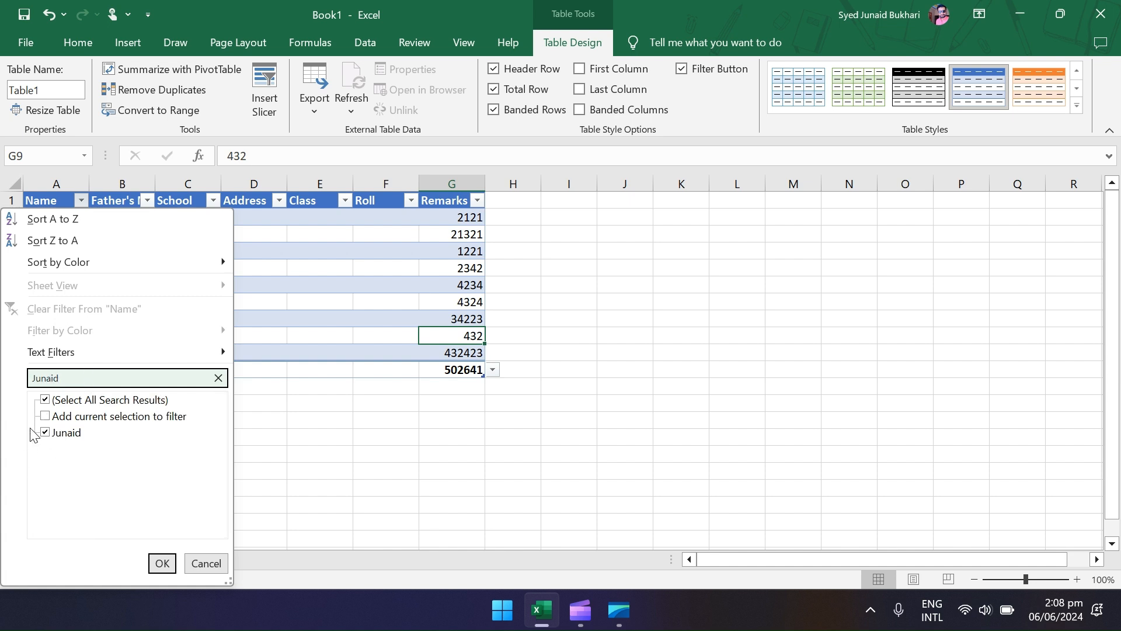
{"action": "left_click", "coordinate": [168, 563]}
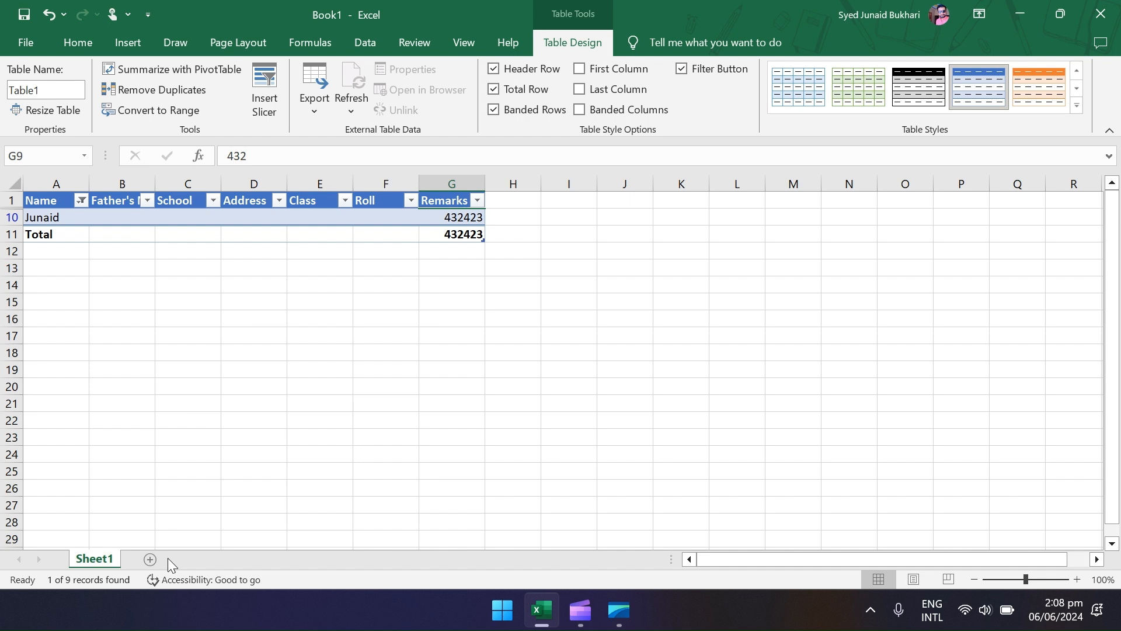
{"action": "left_click", "coordinate": [81, 201]}
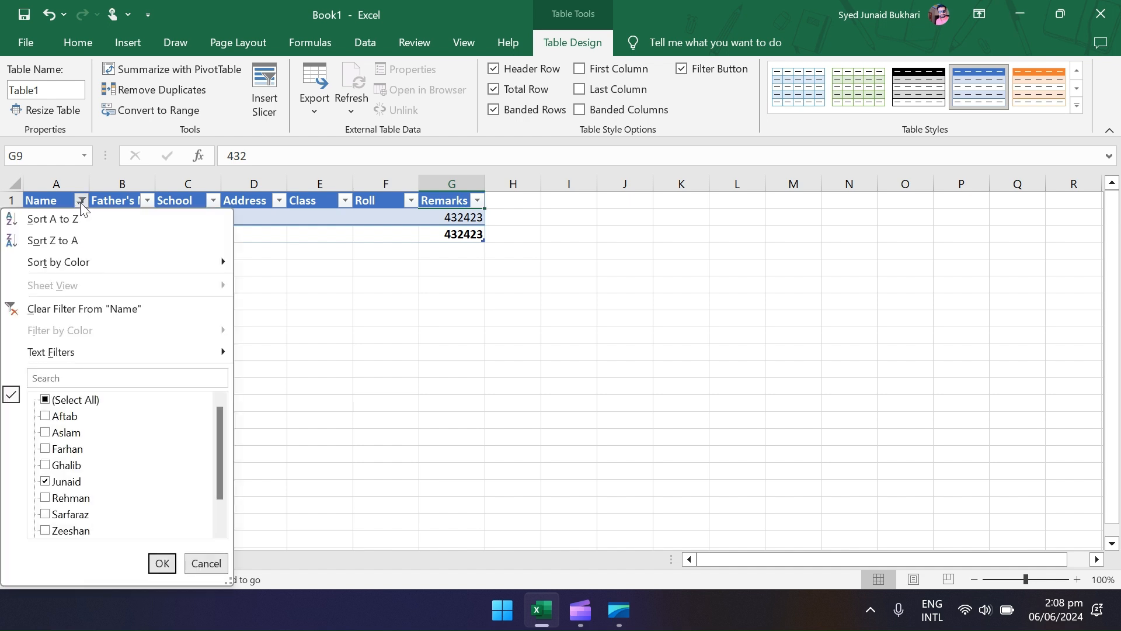
{"action": "left_click", "coordinate": [45, 402]}
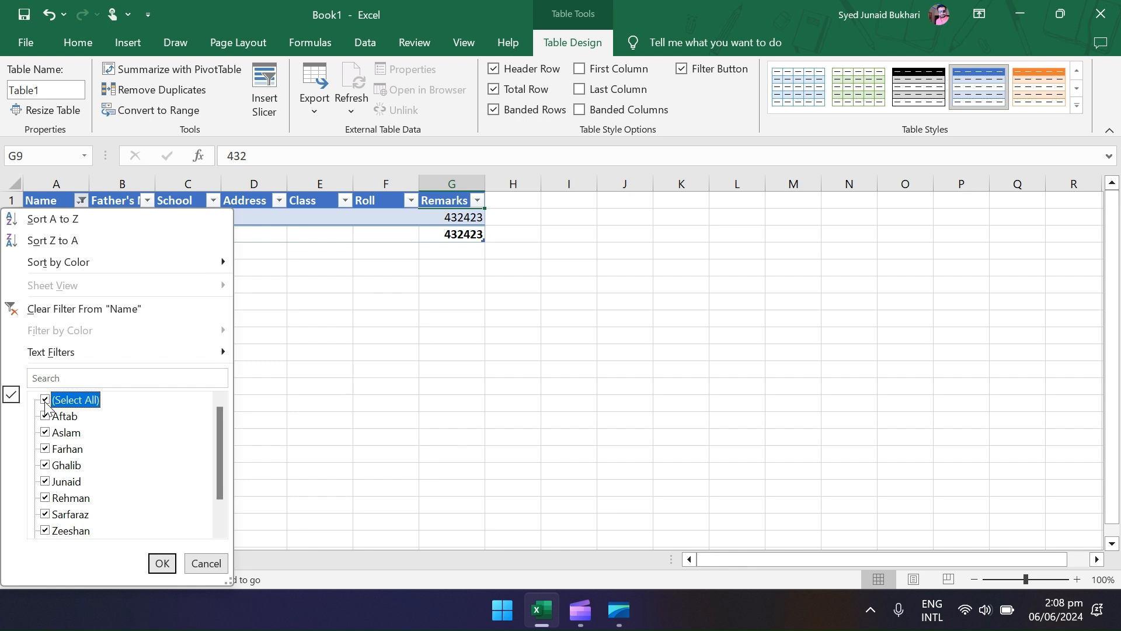
{"action": "left_click_drag", "start_coordinate": [219, 425], "coordinate": [218, 468]}
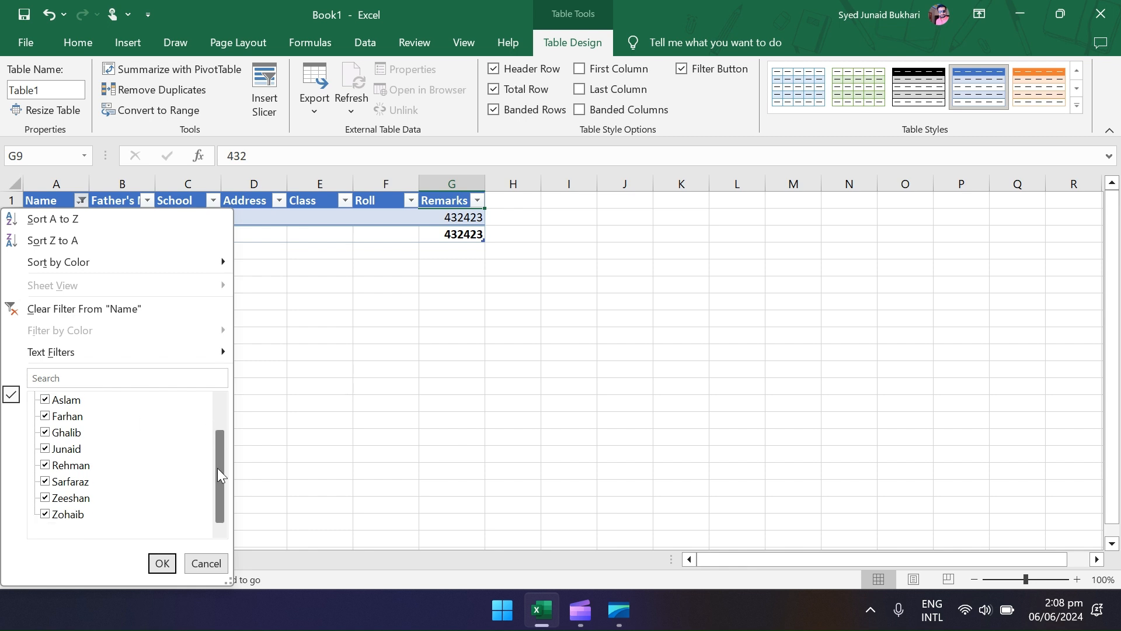
{"action": "left_click", "coordinate": [158, 564]}
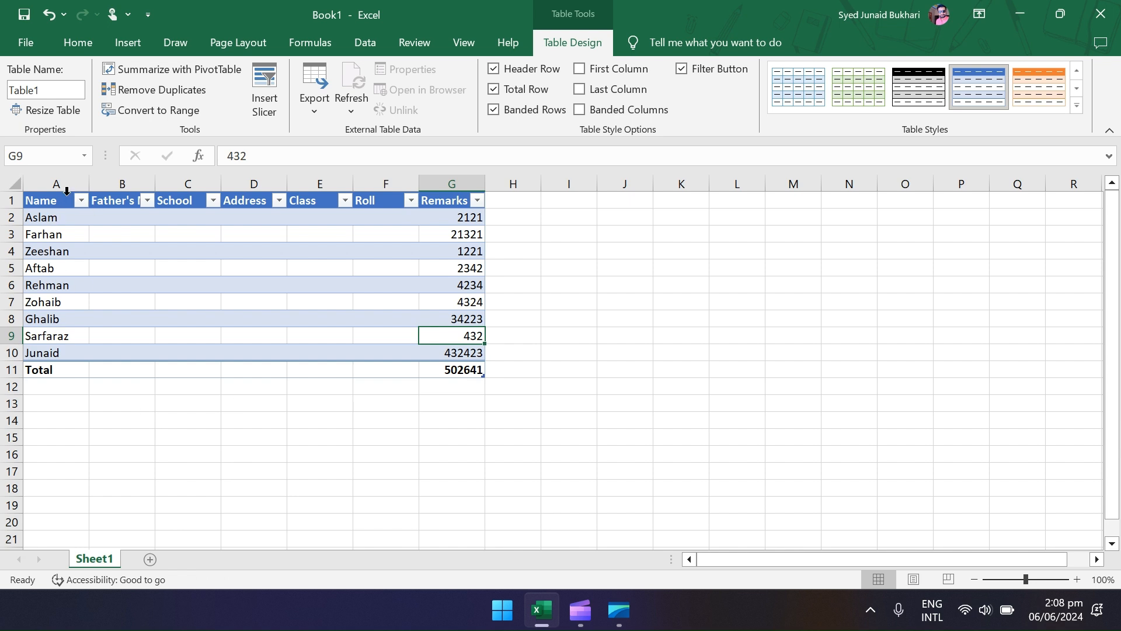
- Select the whole table and toggle header, total and banding options, leaving banded rows off
{"action": "left_click", "coordinate": [60, 203]}
{"action": "mouse_move", "coordinate": [60, 202]}
{"action": "left_mouse_down"}
{"action": "mouse_move", "coordinate": [351, 250]}
{"action": "mouse_move", "coordinate": [438, 283]}
{"action": "mouse_move", "coordinate": [444, 368]}
{"action": "left_mouse_up"}
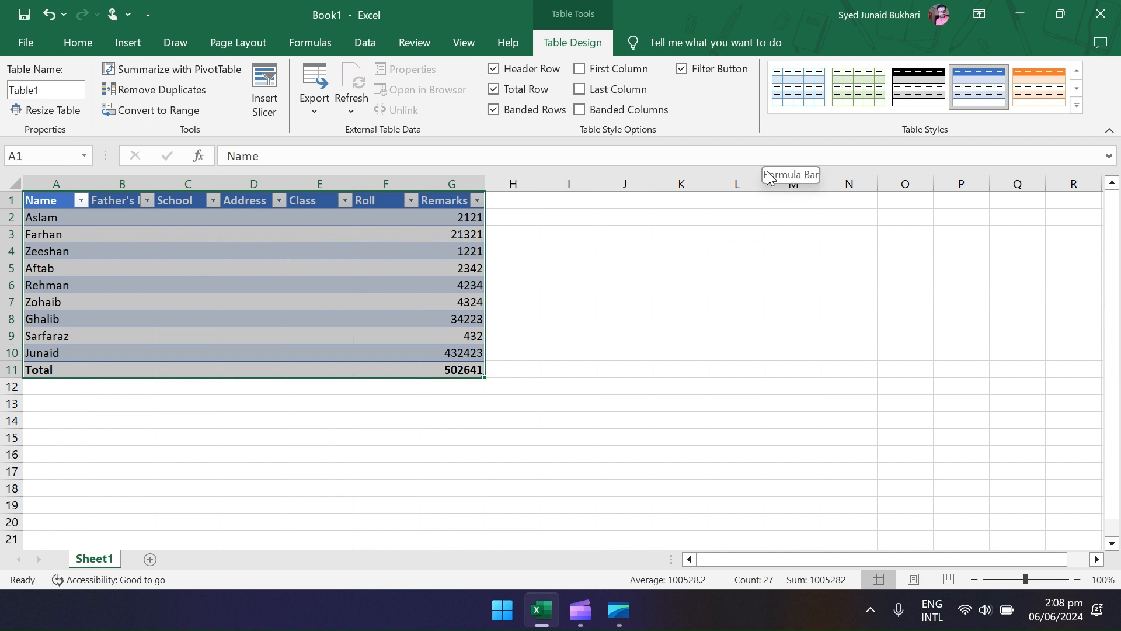
{"action": "left_click", "coordinate": [495, 69]}
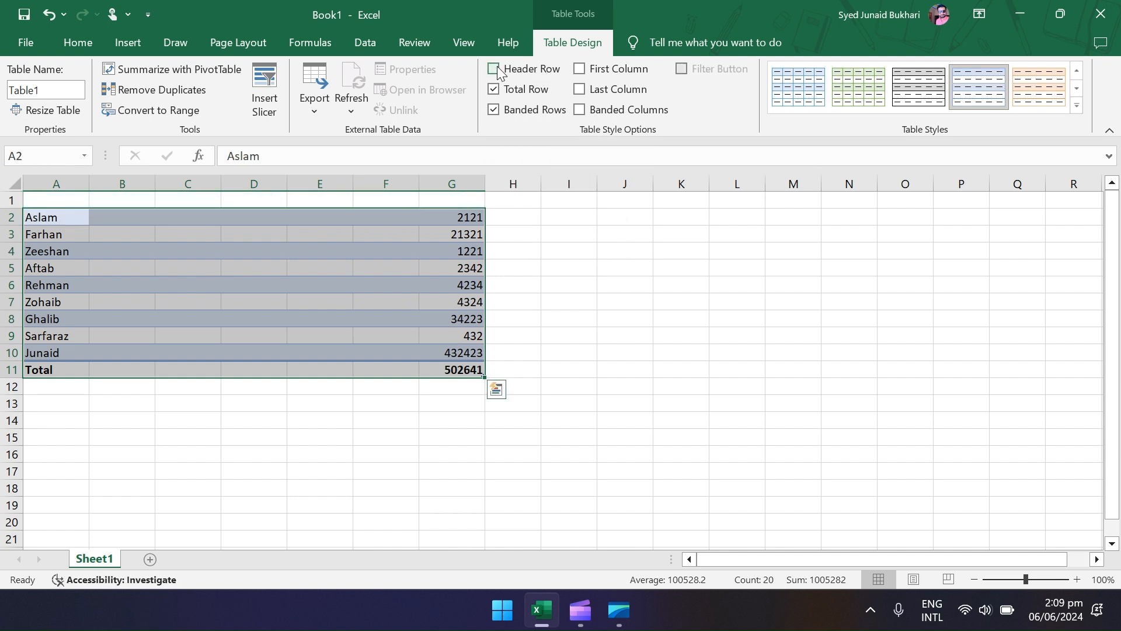
{"action": "left_click", "coordinate": [495, 69]}
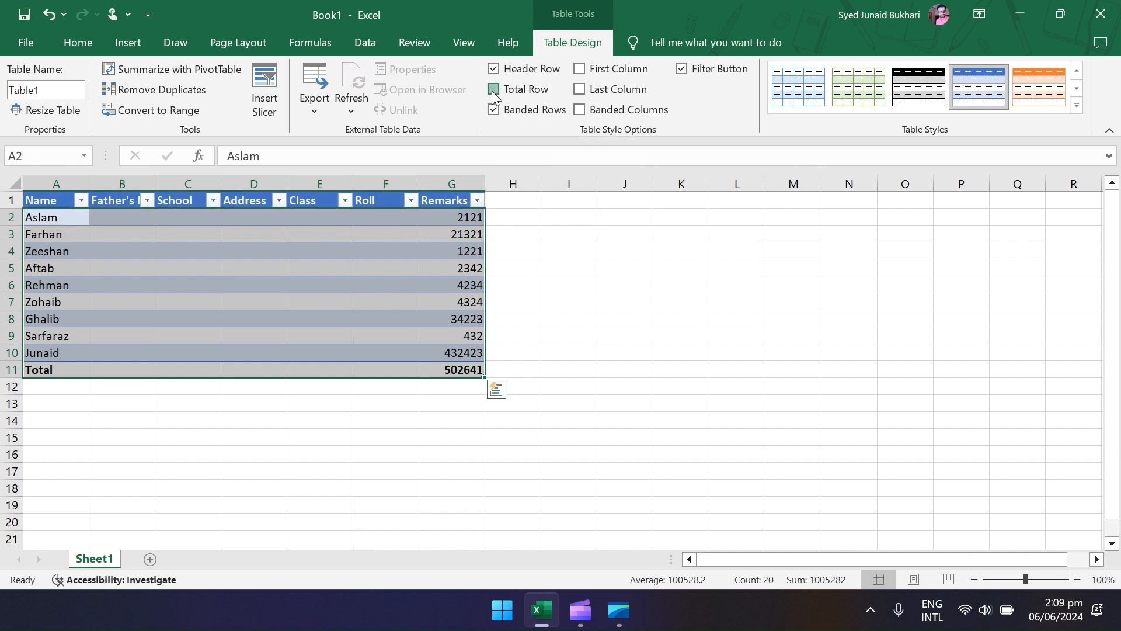
{"action": "left_click", "coordinate": [493, 89]}
{"action": "left_click", "coordinate": [493, 90]}
{"action": "left_click", "coordinate": [495, 110]}
{"action": "left_click", "coordinate": [578, 110]}
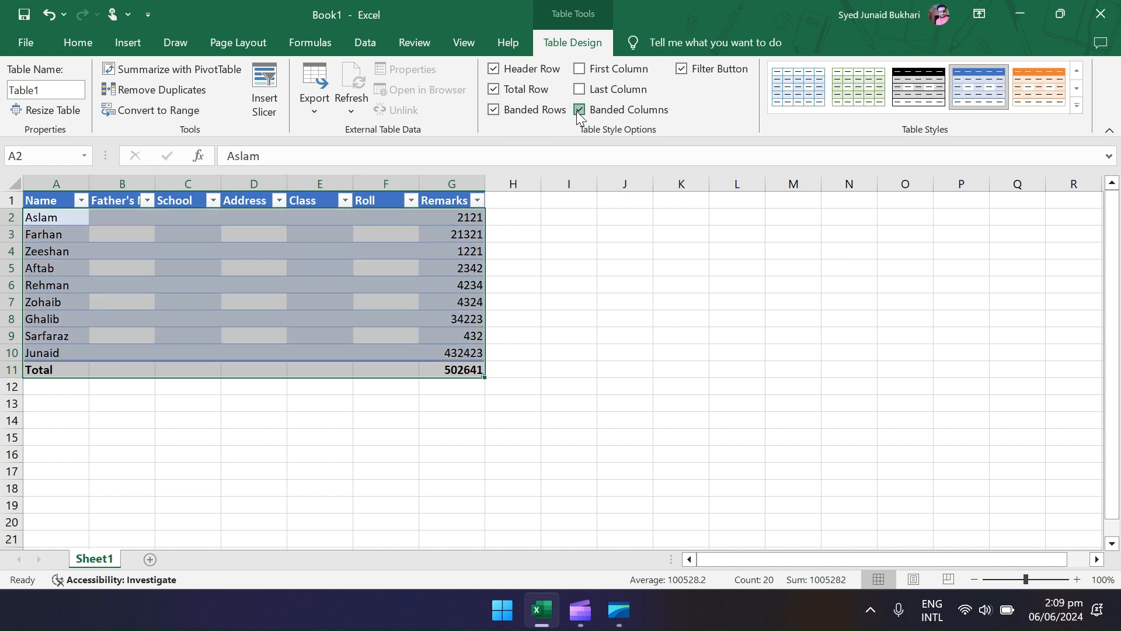
{"action": "left_click", "coordinate": [578, 110]}
- Clear First and Last Column emphasis and apply Table Style Medium 3
{"action": "left_click", "coordinate": [580, 90]}
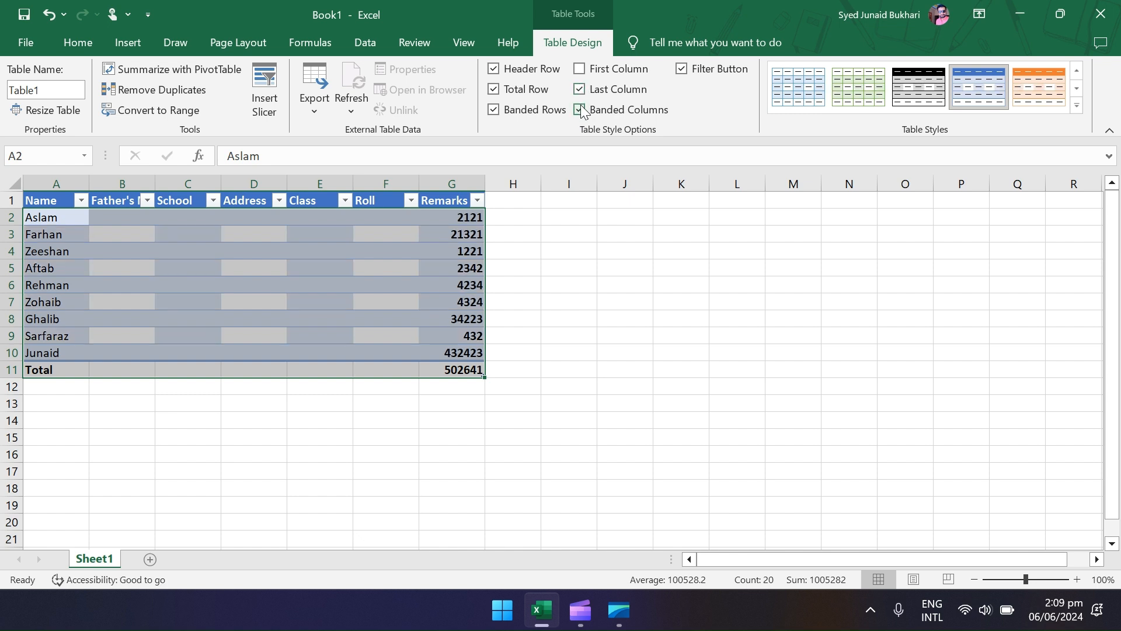
{"action": "left_click", "coordinate": [580, 69]}
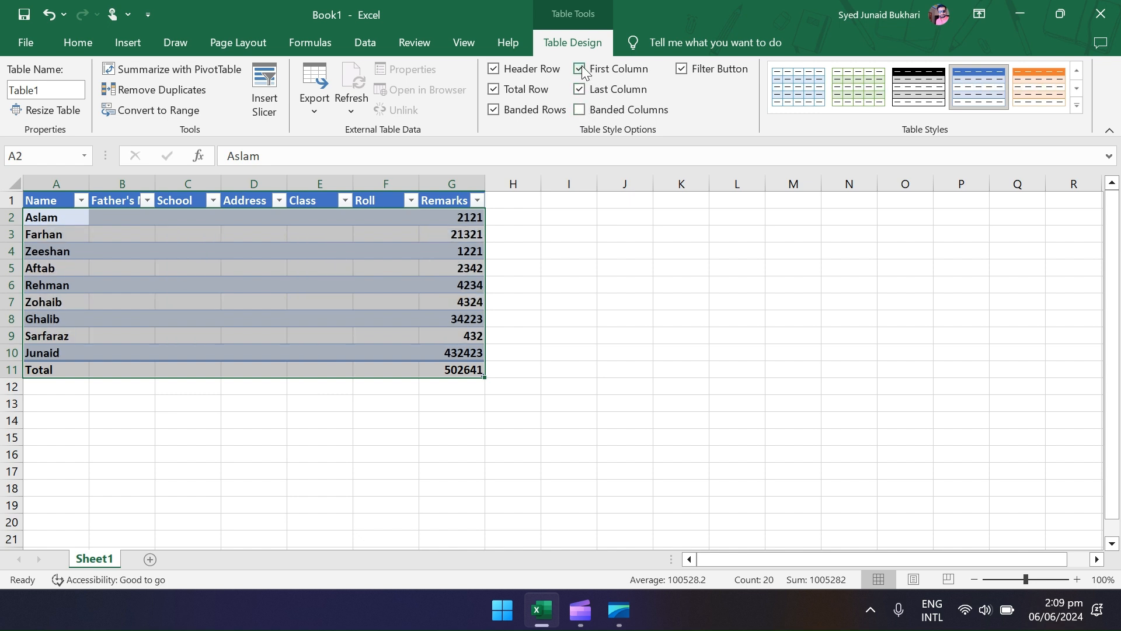
{"action": "left_click", "coordinate": [581, 70]}
{"action": "left_click", "coordinate": [581, 90]}
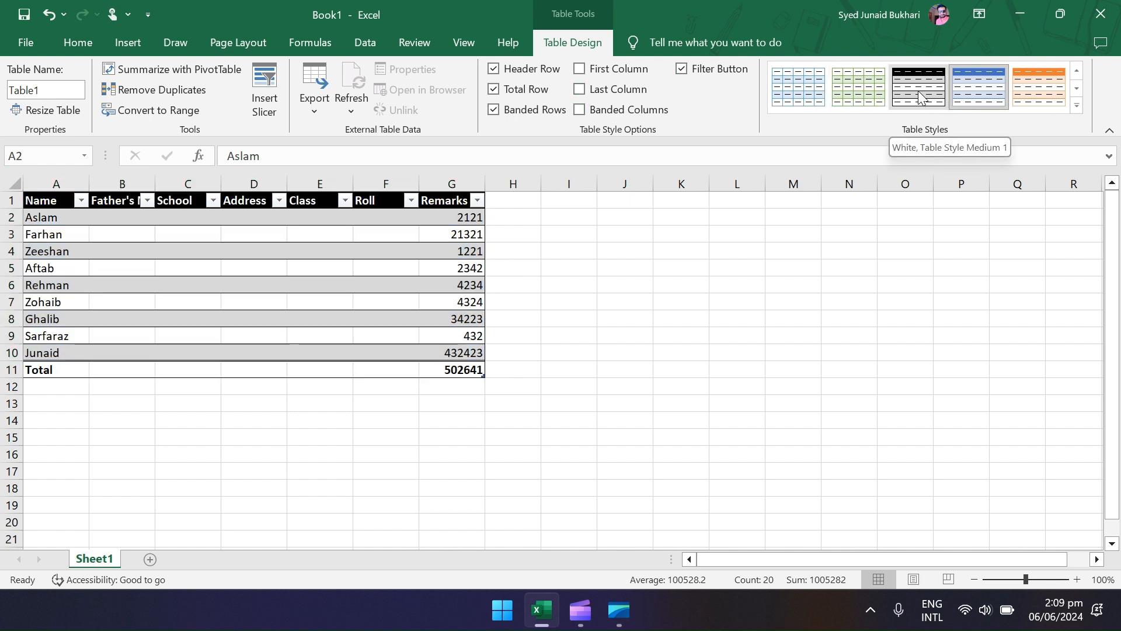
{"action": "left_click", "coordinate": [1039, 96]}
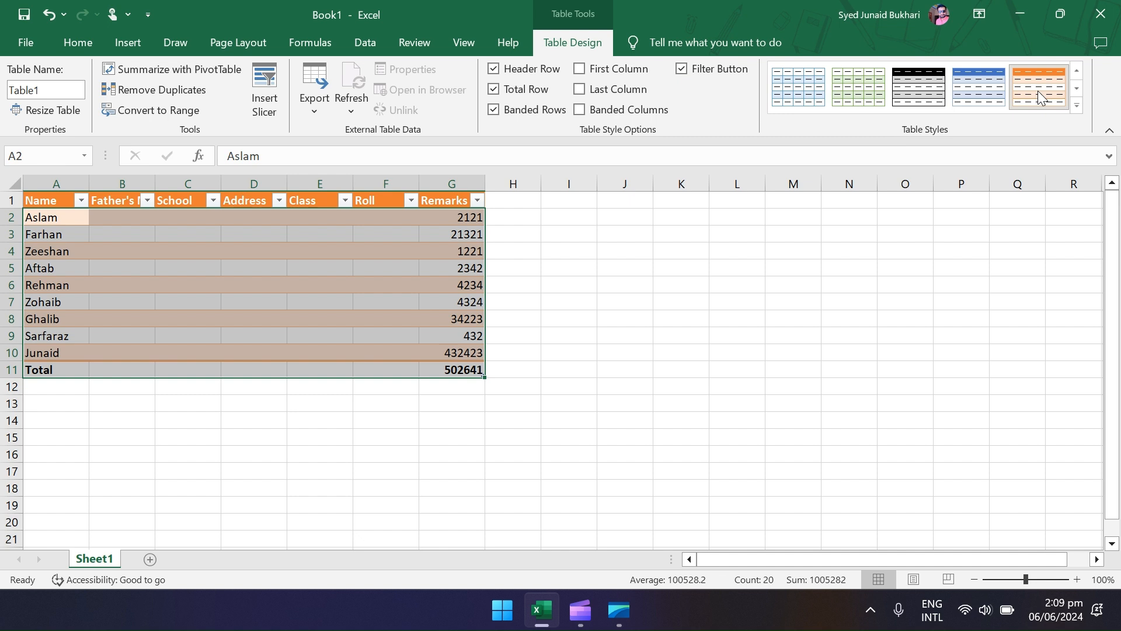
{"action": "left_click", "coordinate": [1076, 106]}
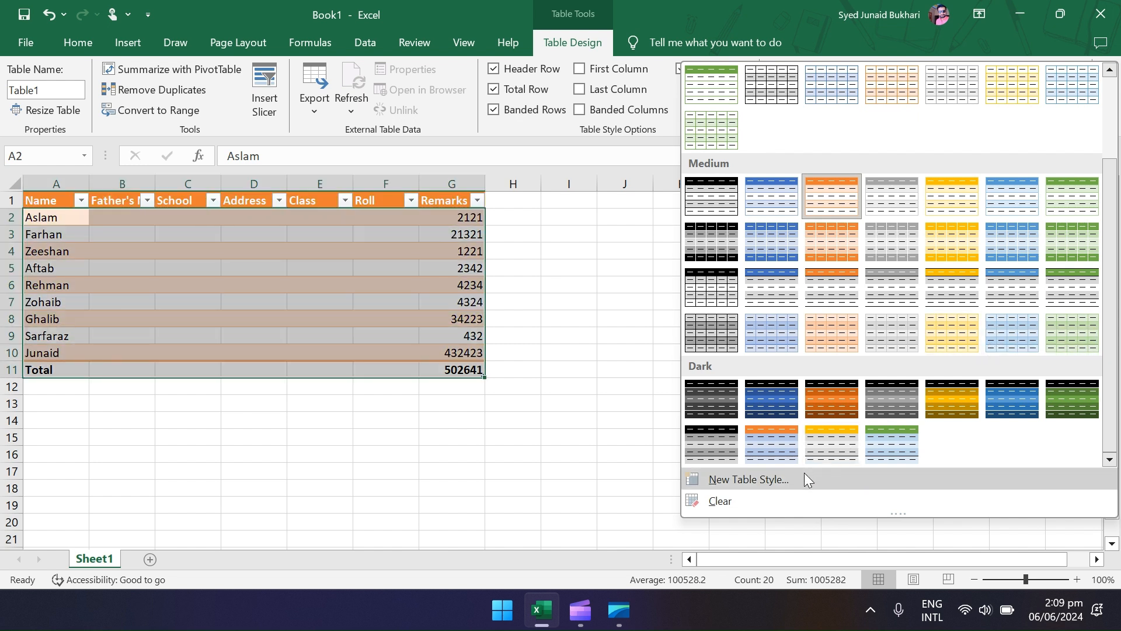
- Start a new table style and review its Whole Table, row stripe and Header Row elements
{"action": "left_click", "coordinate": [804, 472]}
{"action": "left_click_drag", "start_coordinate": [448, 135], "coordinate": [595, 181]}
{"action": "left_click", "coordinate": [505, 250]}
{"action": "left_click", "coordinate": [510, 286]}
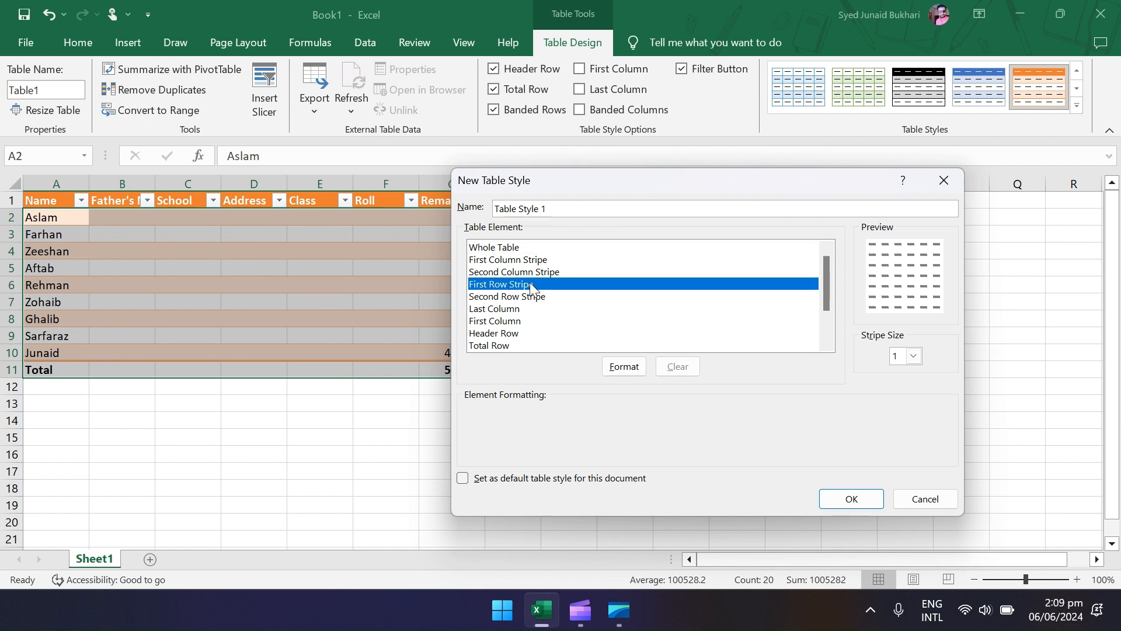
{"action": "left_click", "coordinate": [511, 298]}
{"action": "left_click", "coordinate": [514, 333]}
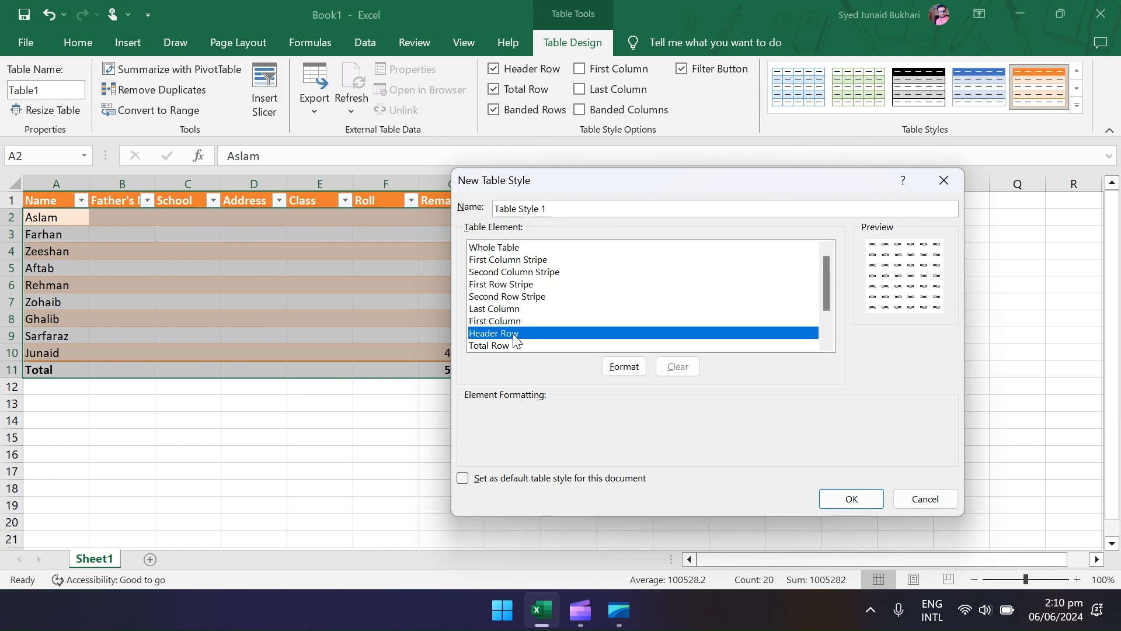
{"action": "left_click", "coordinate": [623, 366]}
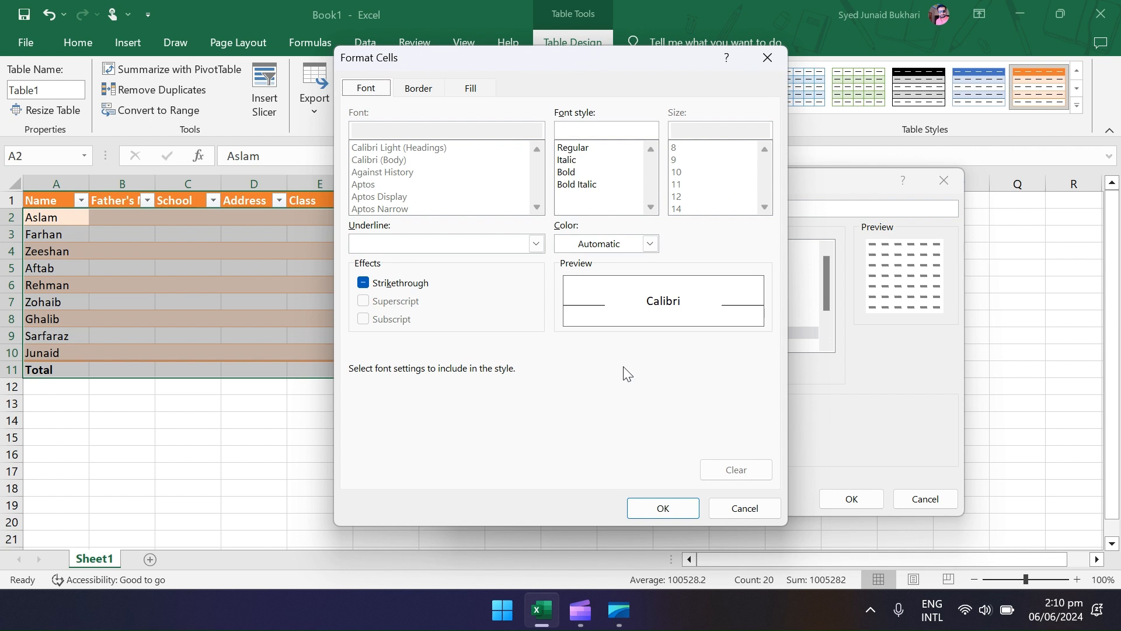
{"action": "left_click", "coordinate": [737, 512]}
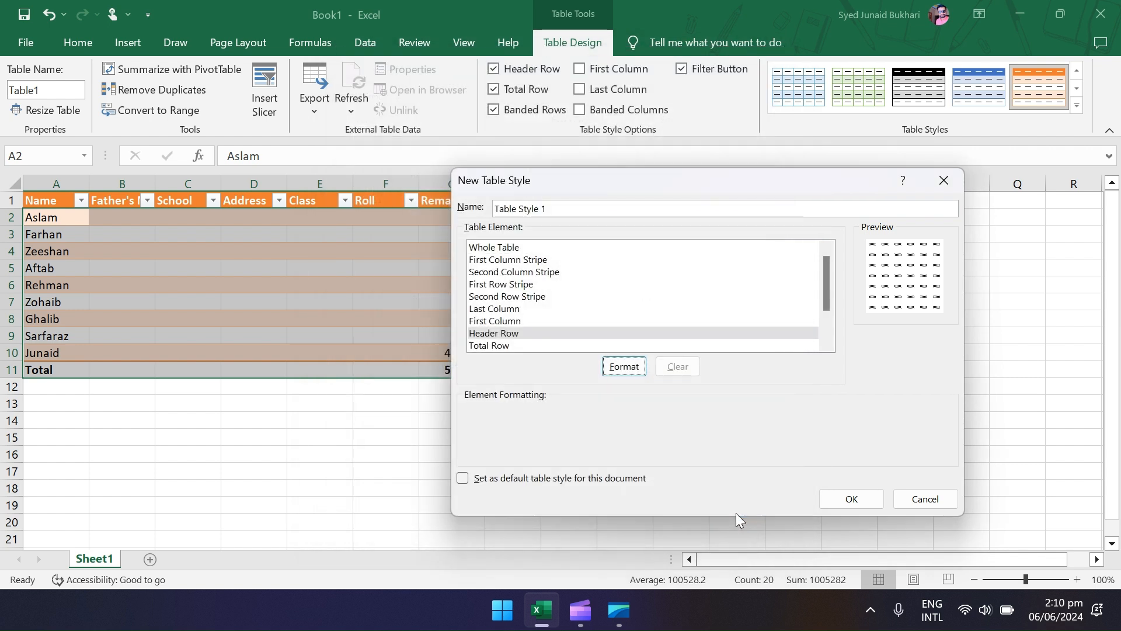
- Give the custom style a new name, set it as the document default, and save it
{"action": "left_click", "coordinate": [514, 479]}
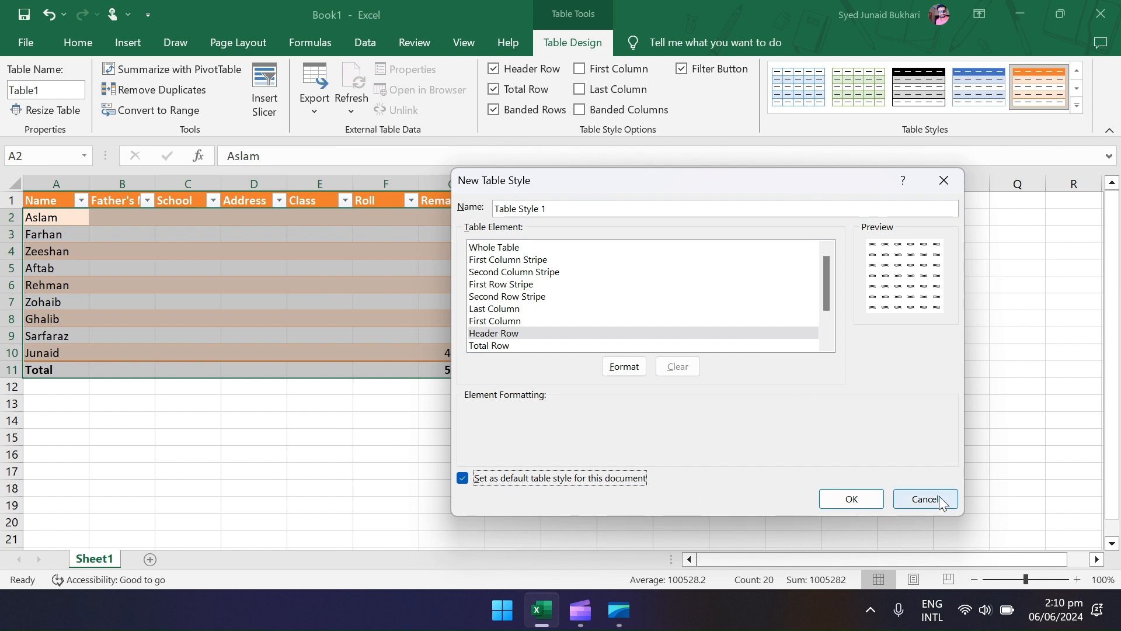
{"action": "left_click", "coordinate": [767, 208]}
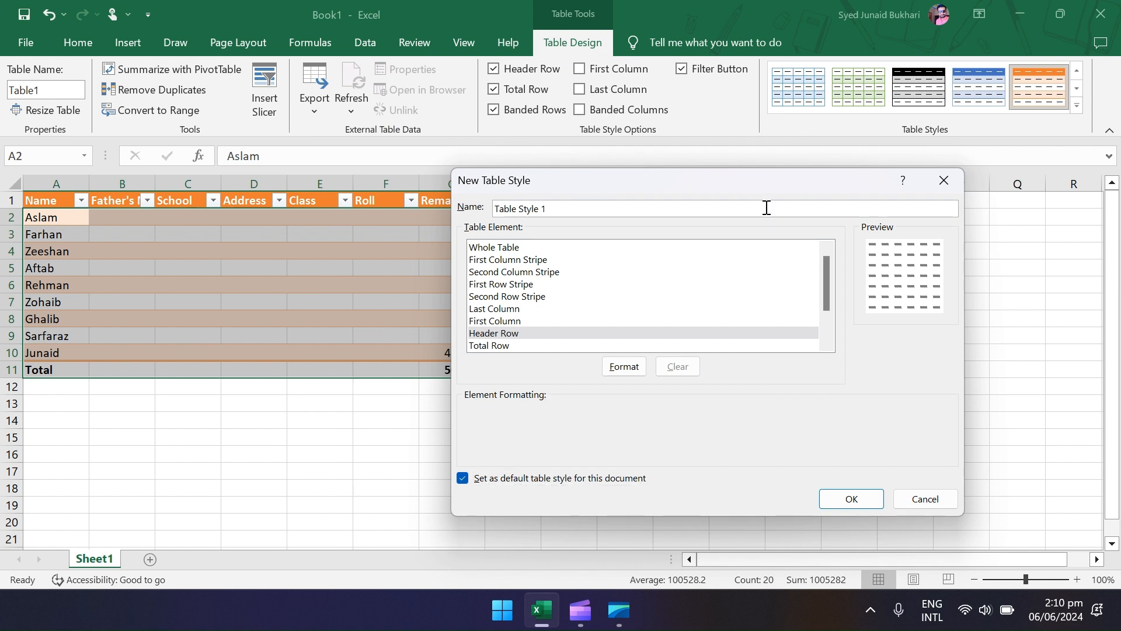
{"action": "key", "text": "ctrl+a"}
{"action": "type", "text": "Junaid"}
{"action": "left_click", "coordinate": [846, 494]}
{"action": "left_click", "coordinate": [1076, 106]}
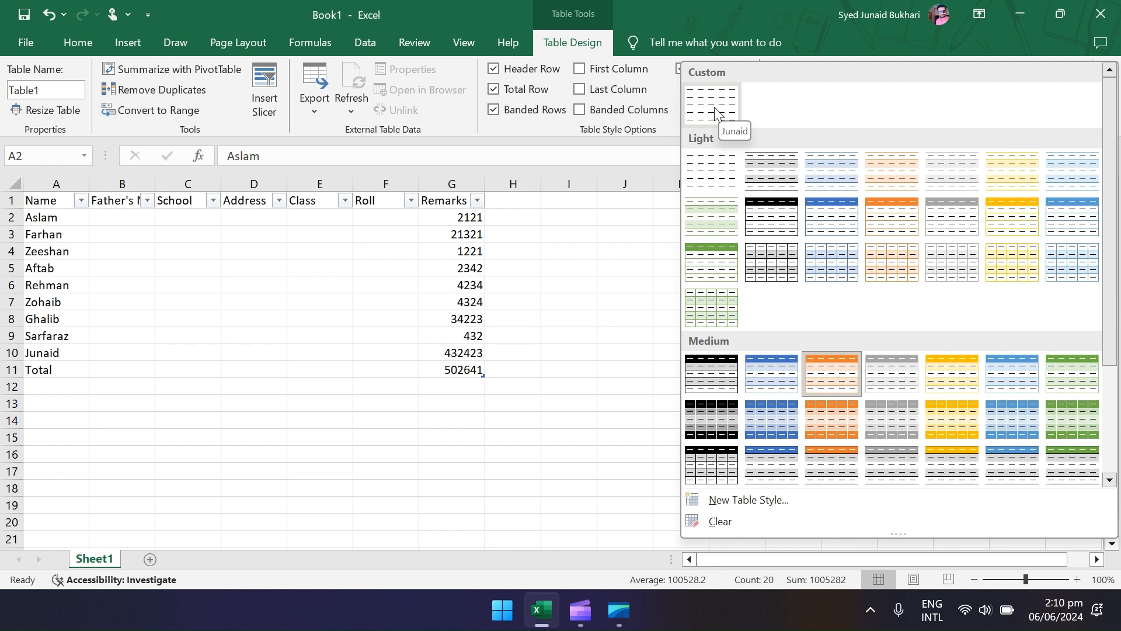
- Clear the table's values, delete its rows from the sheet, and go to cell B2
{"action": "left_click", "coordinate": [851, 364]}
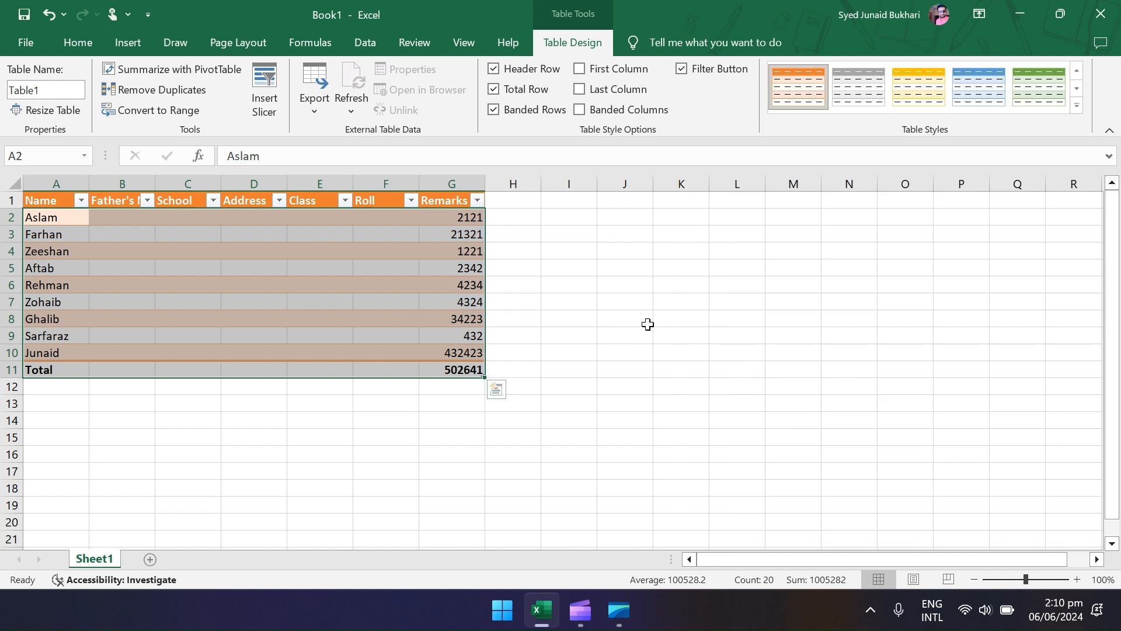
{"action": "key", "text": "Delete"}
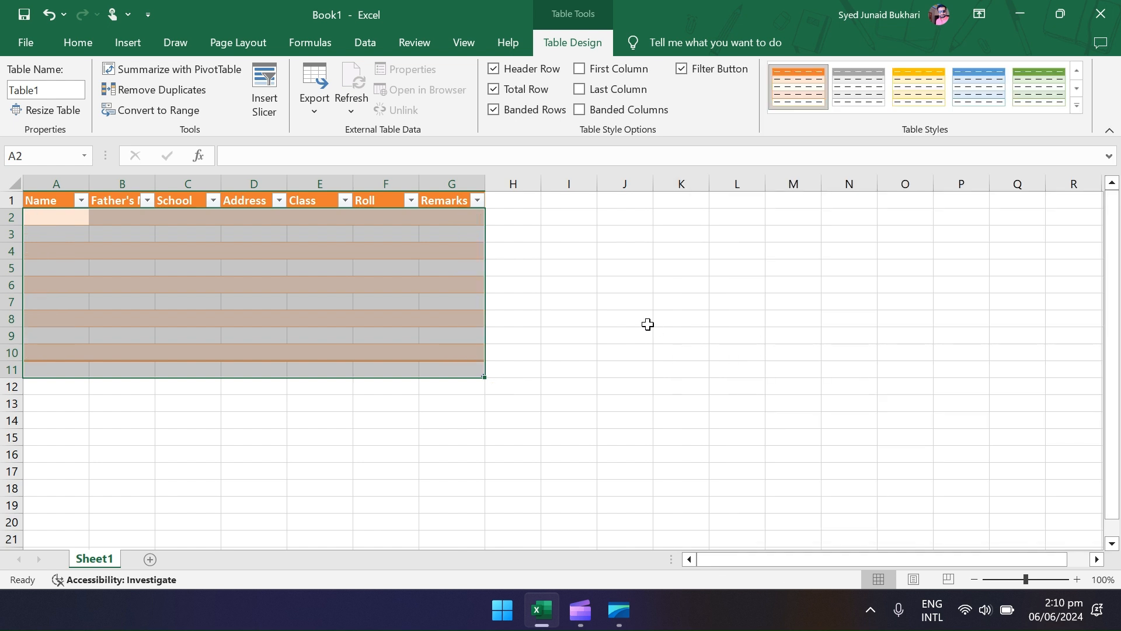
{"action": "right_click", "coordinate": [13, 202]}
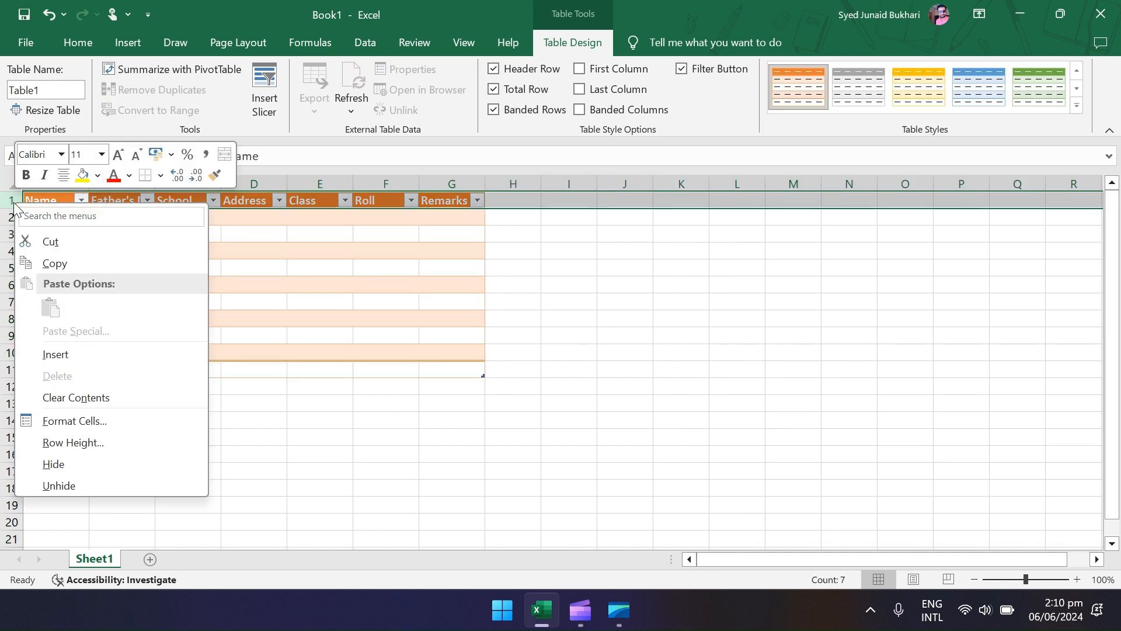
{"action": "left_click", "coordinate": [131, 49]}
{"action": "left_click_drag", "start_coordinate": [12, 200], "coordinate": [13, 370]}
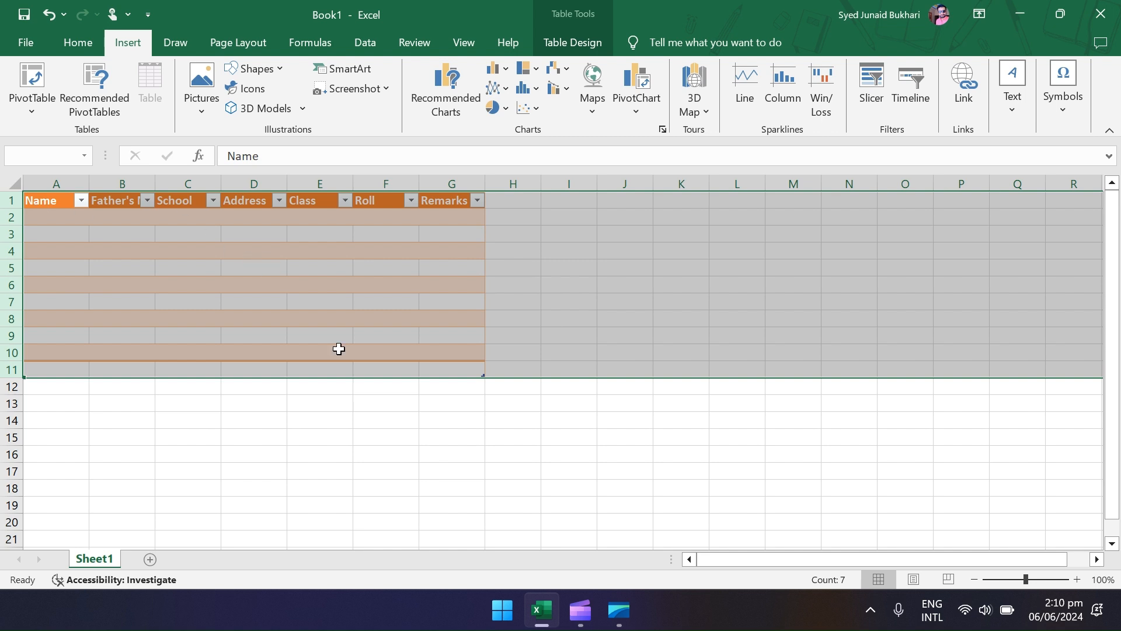
{"action": "key", "text": "ctrl+minus"}
{"action": "key", "text": "Right"}
{"action": "key", "text": "Left"}
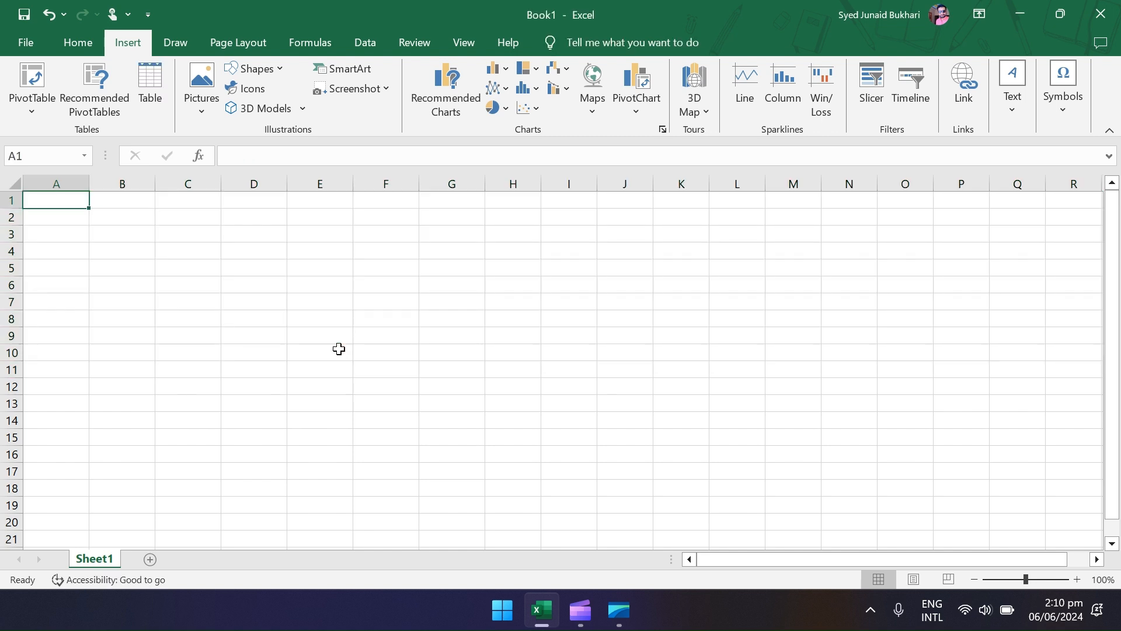
{"action": "key", "text": "Right"}
{"action": "key", "text": "Down"}
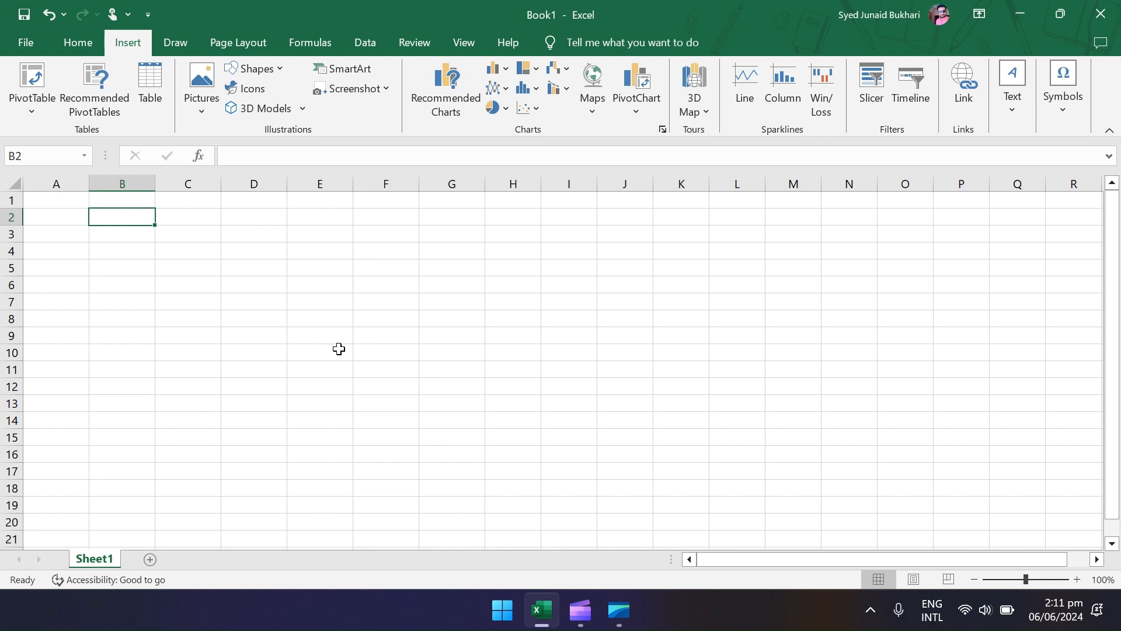
- Enter 10000 in B2 and 5000 in C2, then select B2:D2
{"action": "type", "text": "10000"}
{"action": "key", "text": "Return"}
{"action": "key", "text": "Up"}
{"action": "key", "text": "Right"}
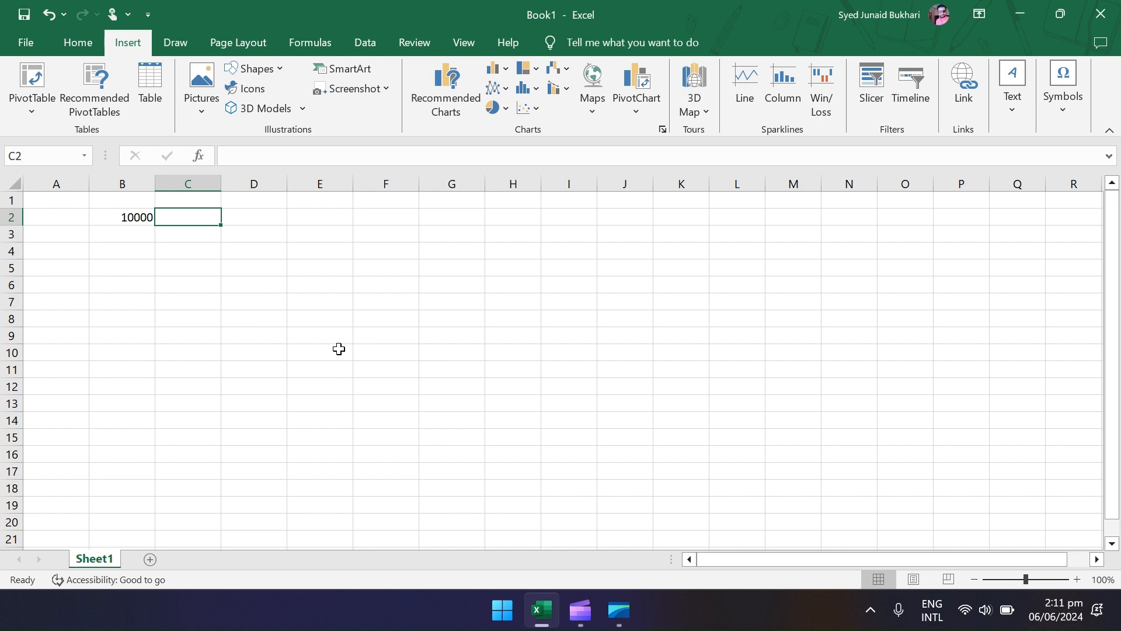
{"action": "type", "text": "5000"}
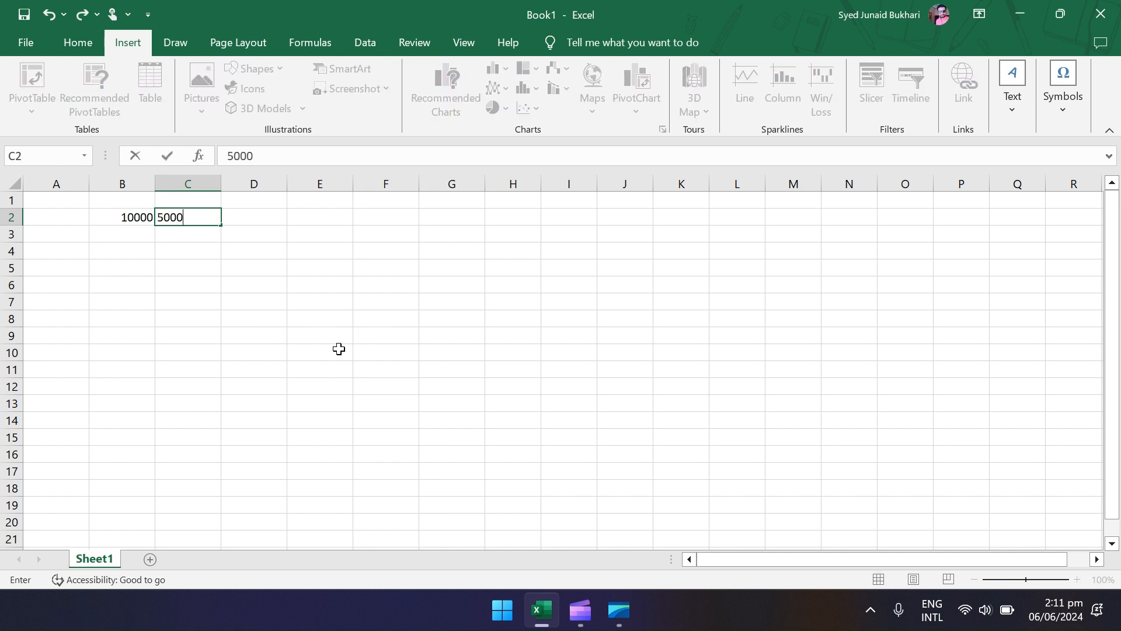
{"action": "key", "text": "Return"}
{"action": "key", "text": "Up"}
{"action": "key", "text": "Right"}
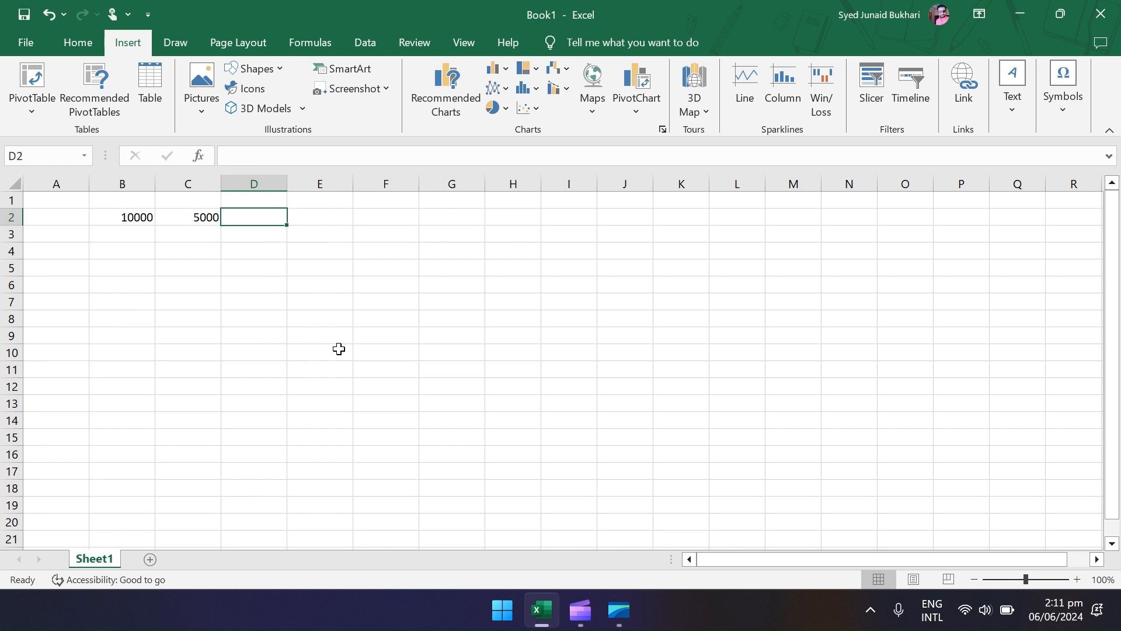
{"action": "key", "text": "Left"}
{"action": "key", "text": "Left"}
{"action": "key", "text": "shift+Right"}
{"action": "key", "text": "shift+Right"}
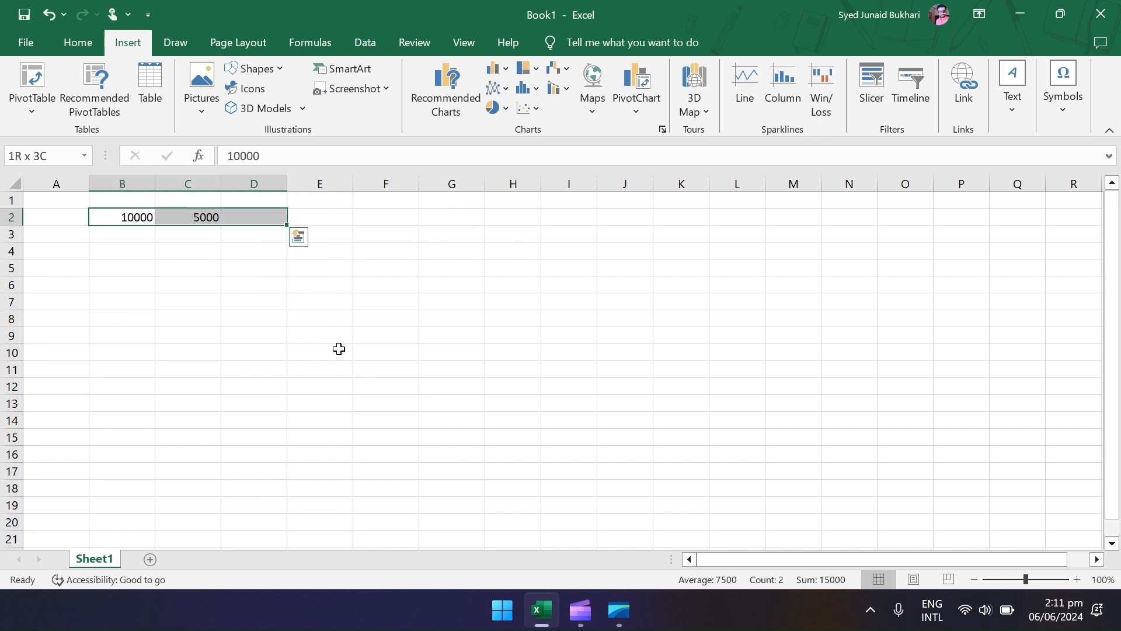
- Apply Currency format to B2:D2 and autofit column B to fit the amount
{"action": "left_click", "coordinate": [79, 43]}
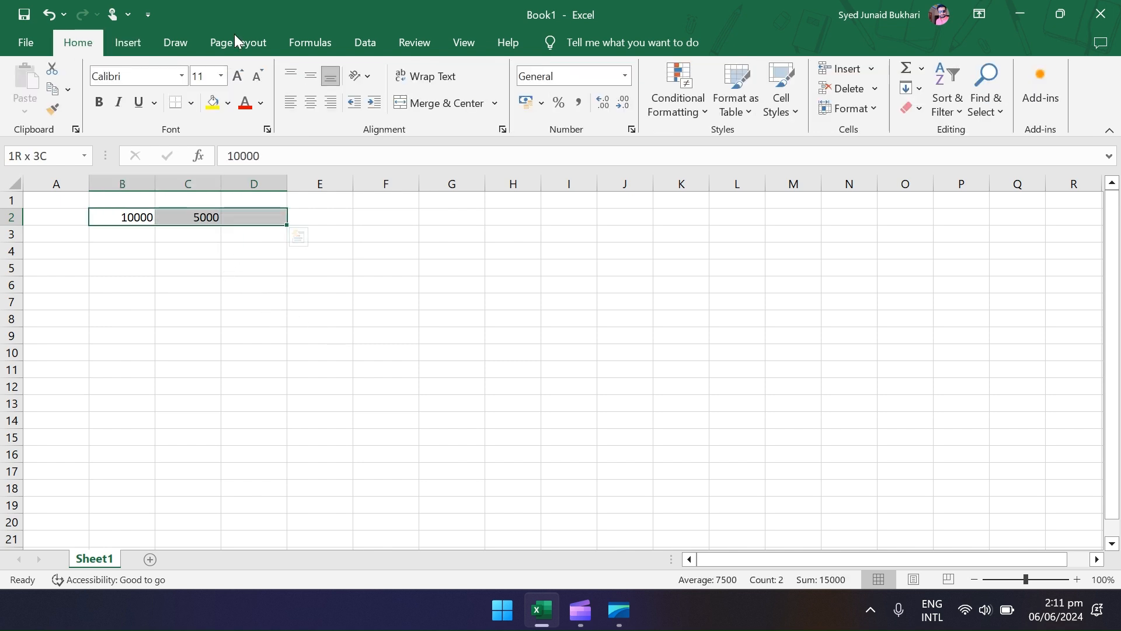
{"action": "left_click", "coordinate": [625, 76]}
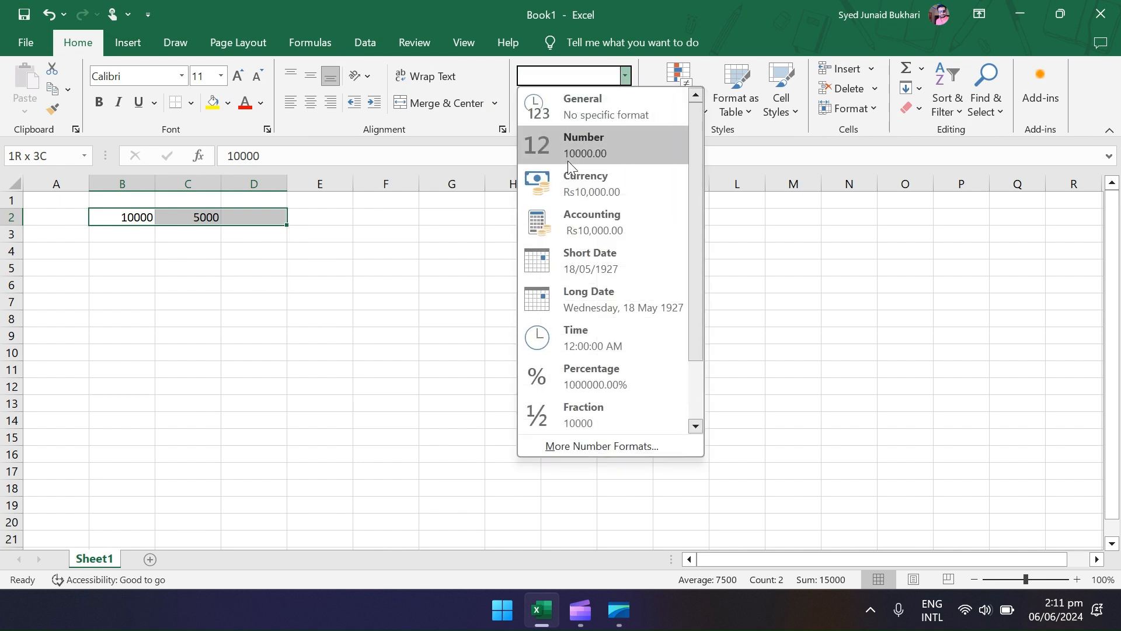
{"action": "left_click", "coordinate": [600, 185]}
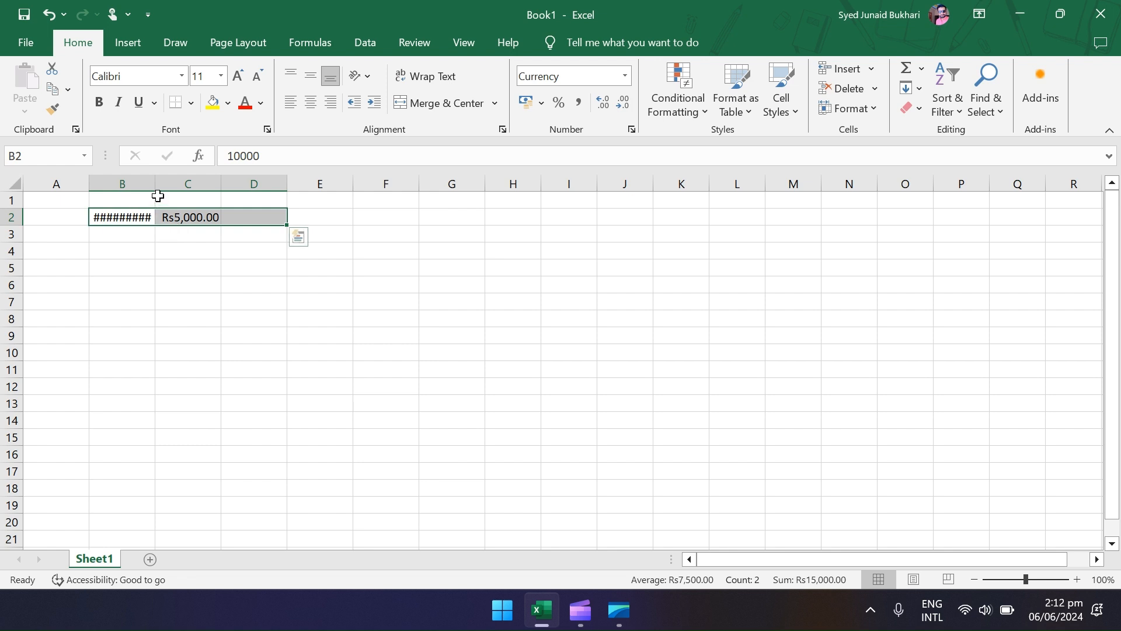
{"action": "left_click_drag", "start_coordinate": [155, 185], "coordinate": [155, 185]}
{"action": "double_click", "coordinate": [155, 185]}
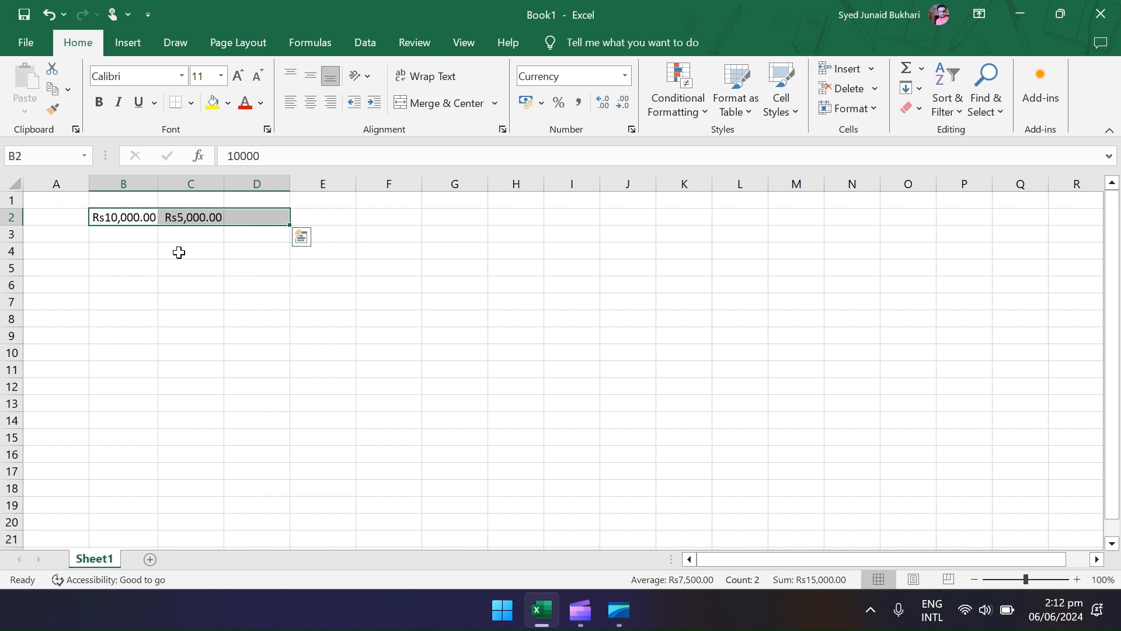
- Remove both decimal places so the amounts read Rs10,000 and Rs5,000
{"action": "left_click", "coordinate": [624, 105]}
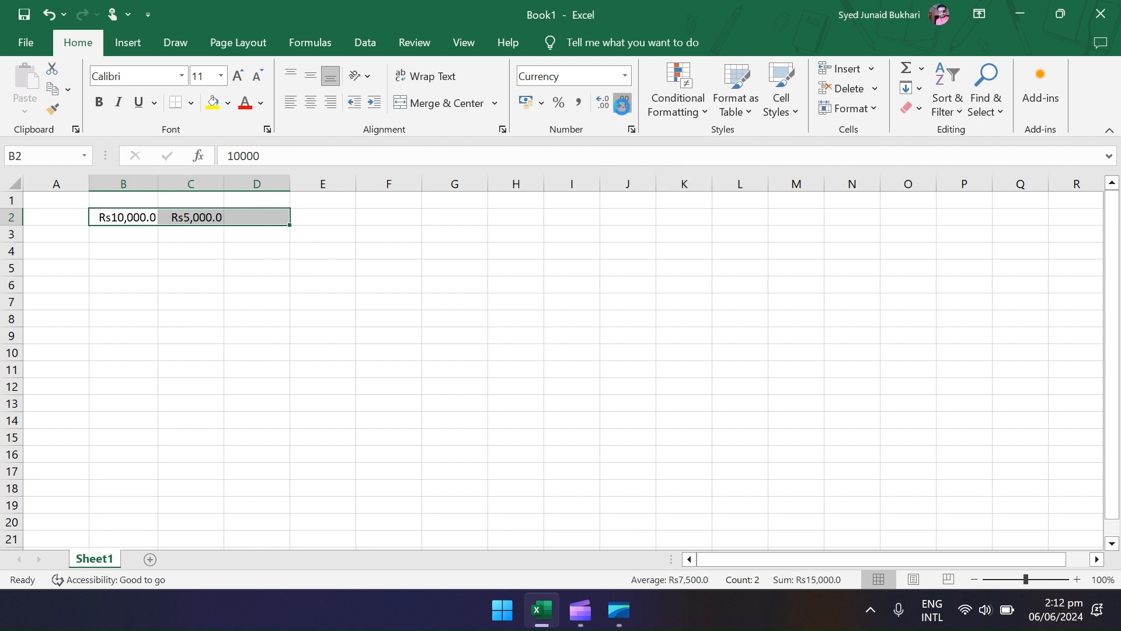
{"action": "left_click", "coordinate": [621, 106]}
{"action": "left_click", "coordinate": [264, 216]}
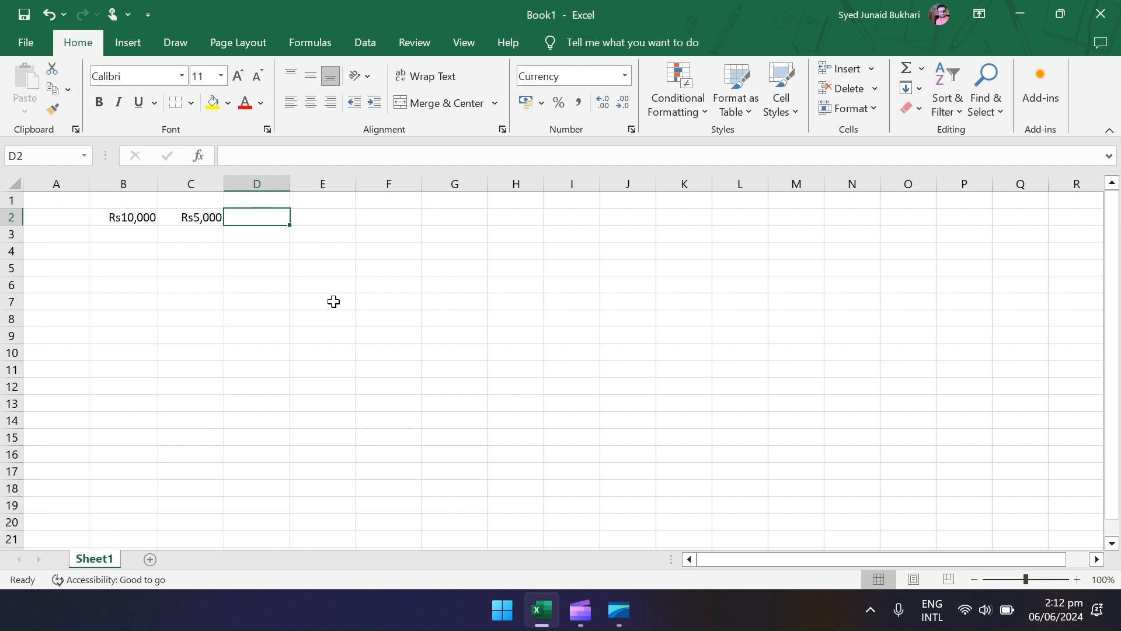
- Enter =SUM(B2,C2) in D2 so it totals the two amounts as Rs15,000
{"action": "type", "text": "="}
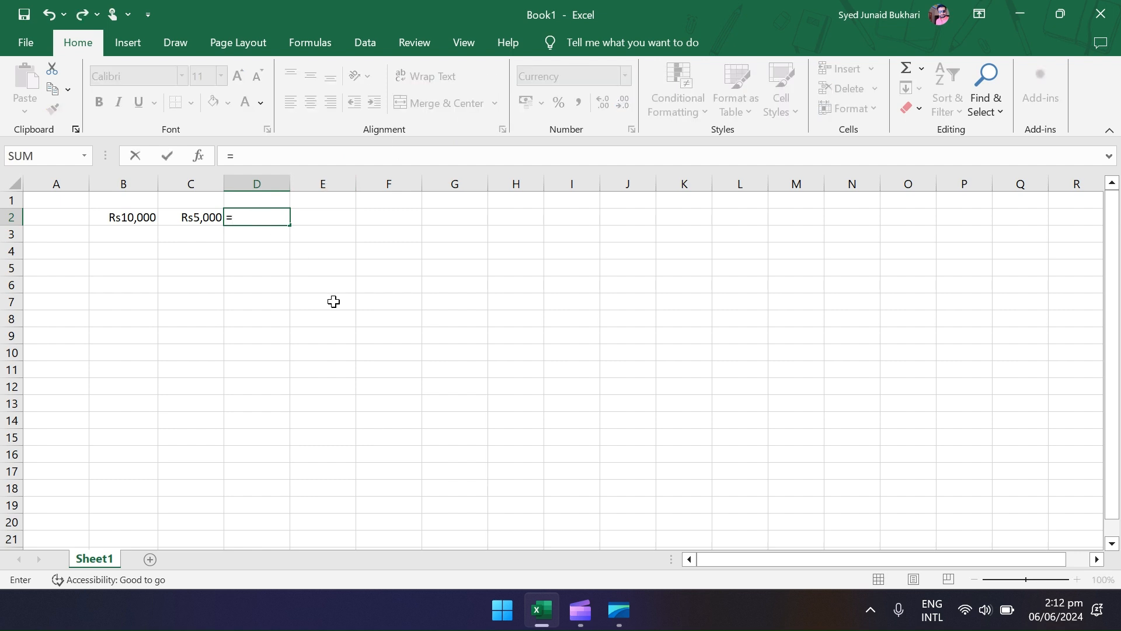
{"action": "type", "text": "SUM"}
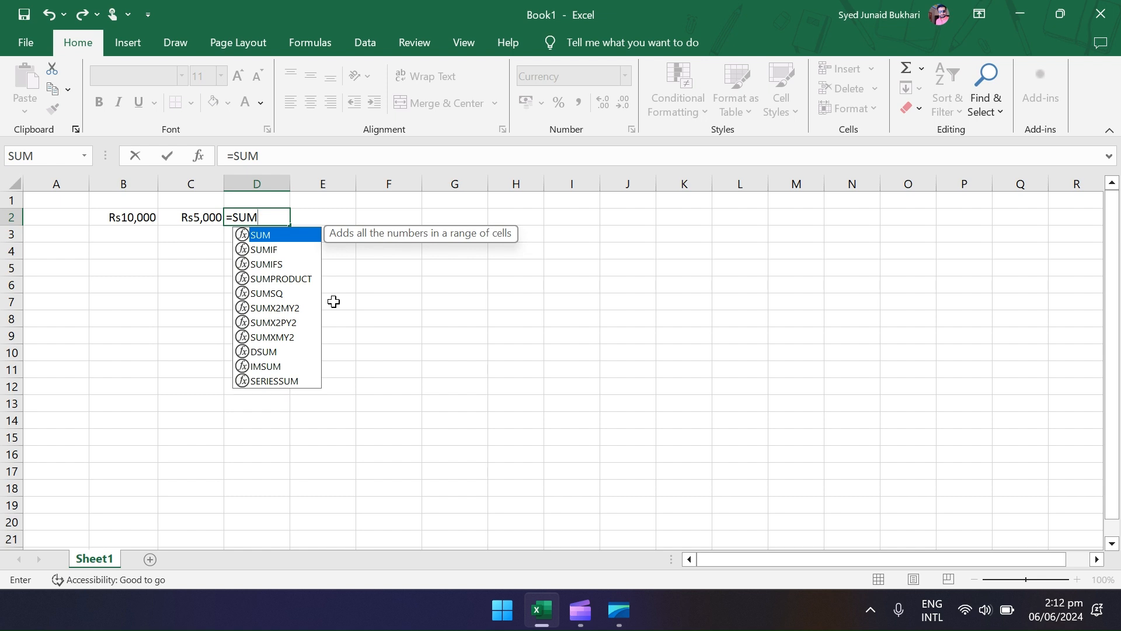
{"action": "type", "text": "("}
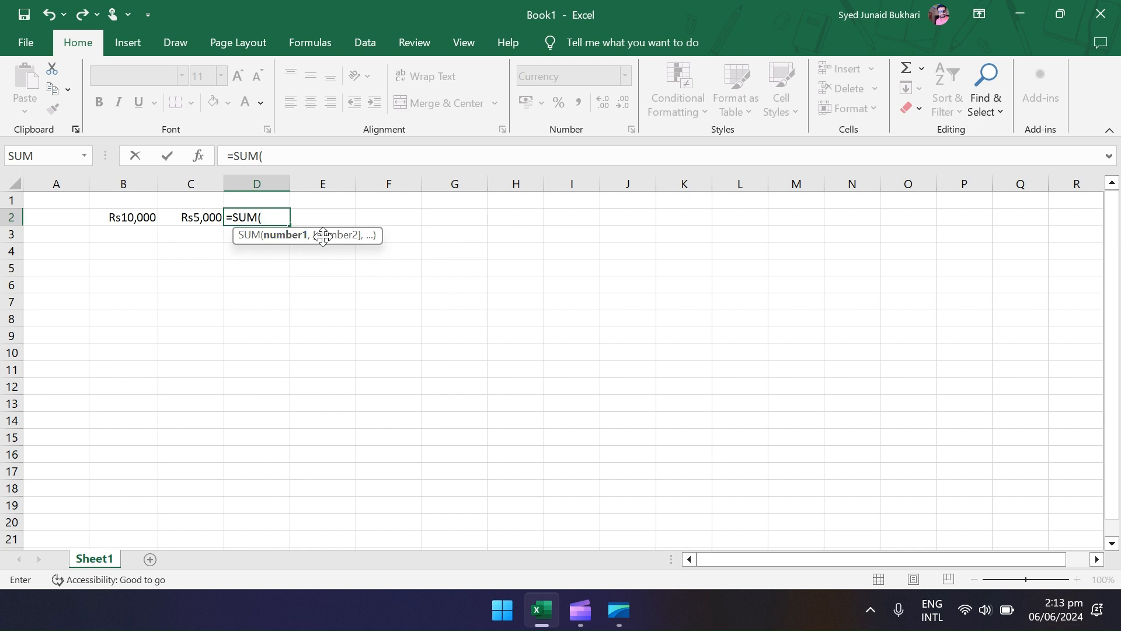
{"action": "left_click", "coordinate": [130, 217]}
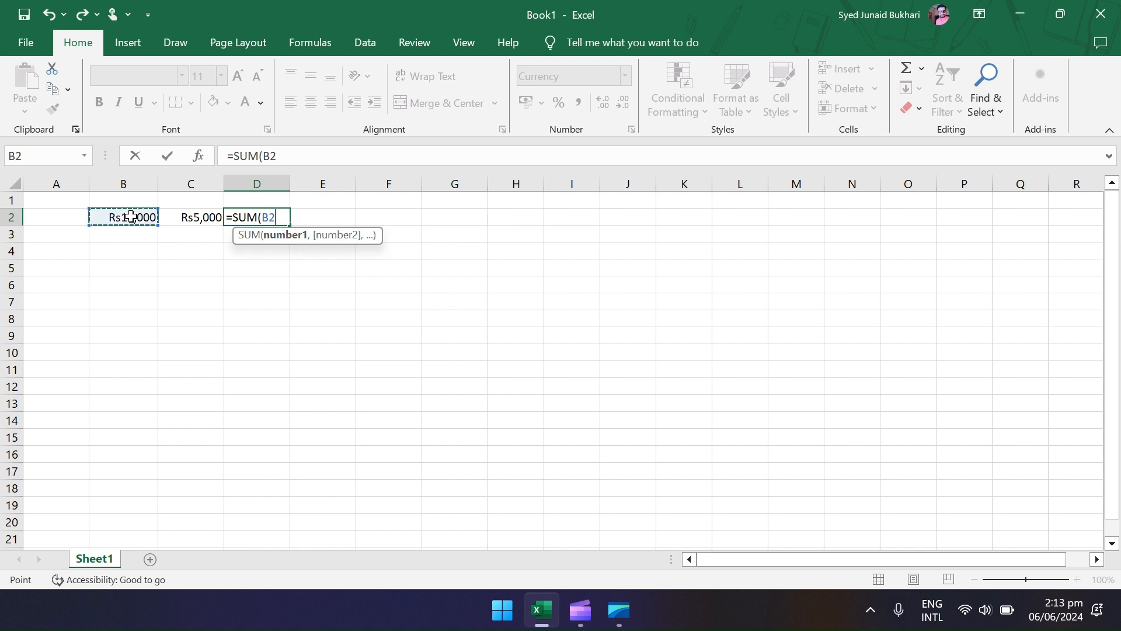
{"action": "type", "text": ","}
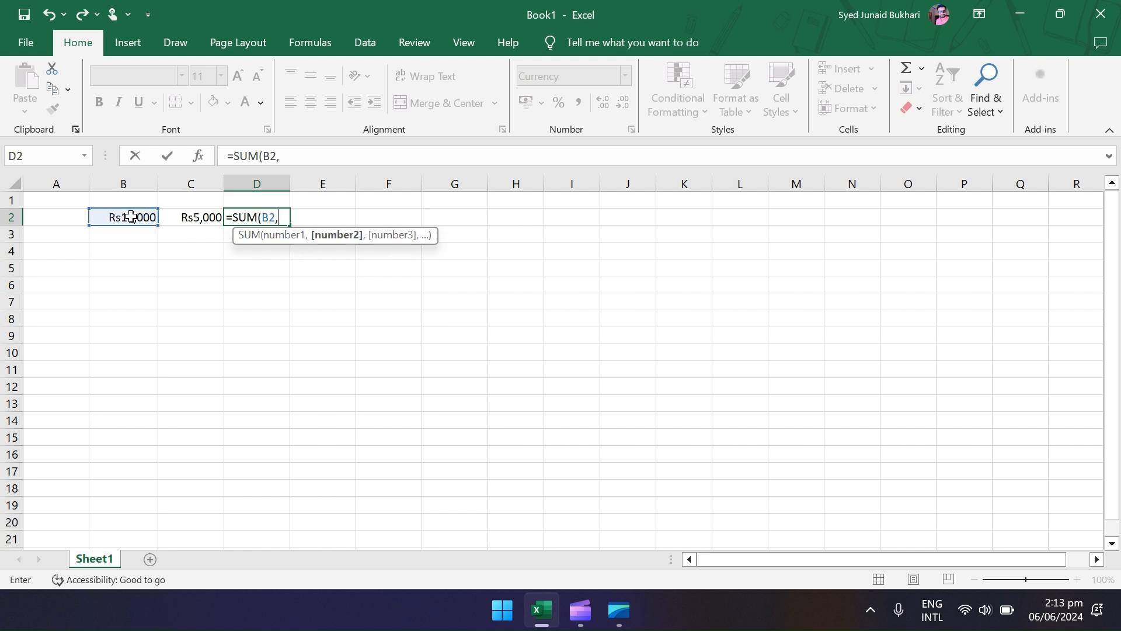
{"action": "left_click", "coordinate": [176, 217]}
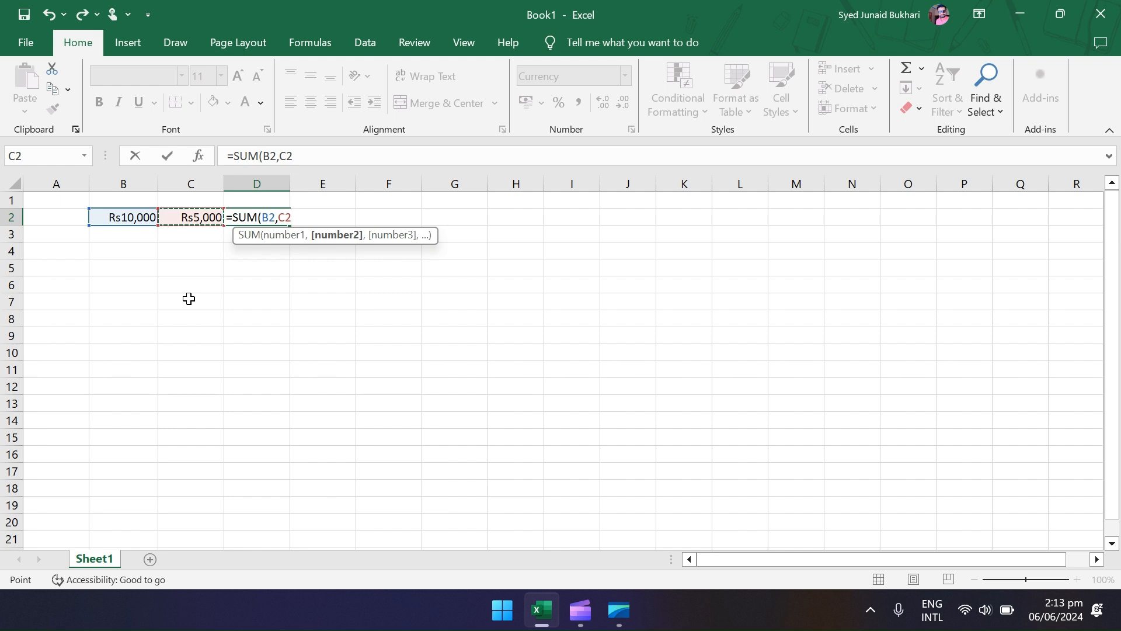
{"action": "type", "text": ")"}
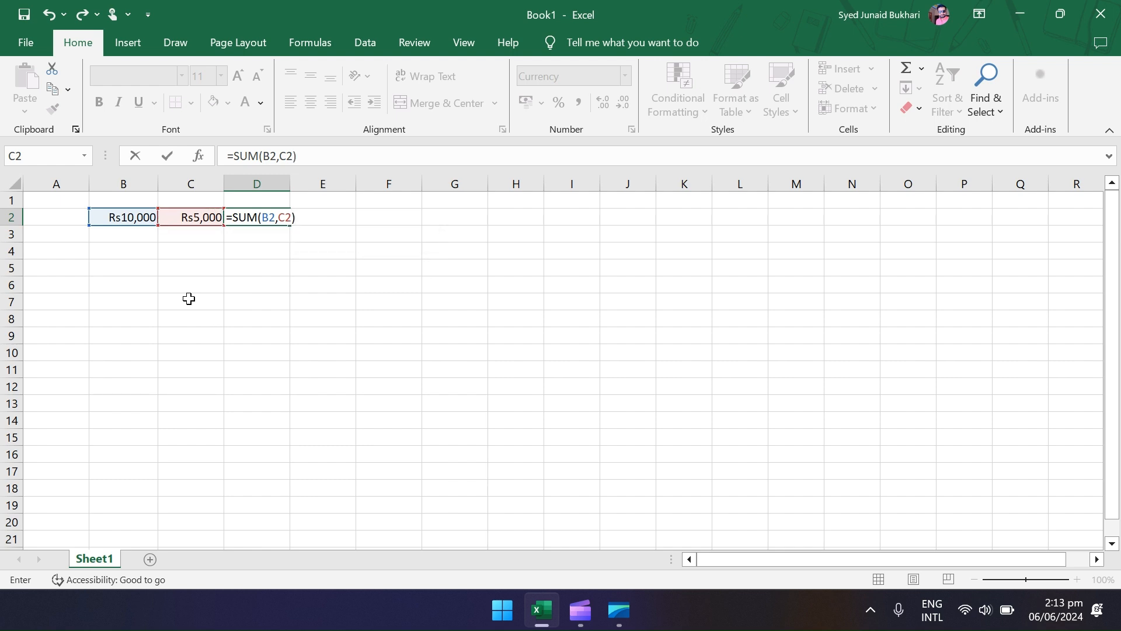
{"action": "key", "text": "Return"}
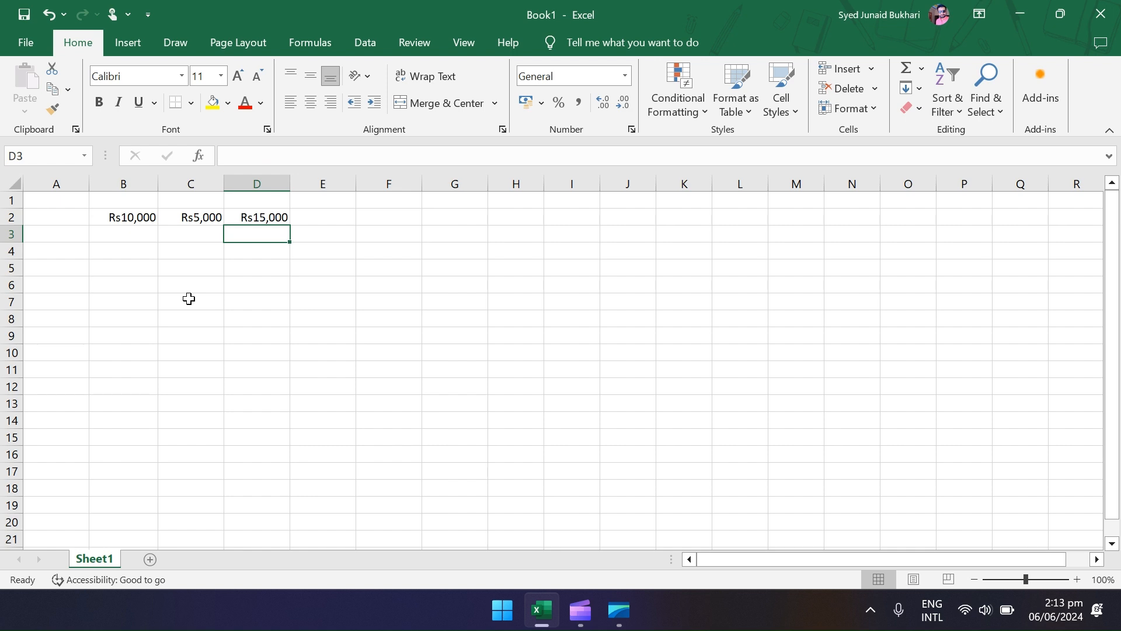
{"action": "key", "text": "Up"}
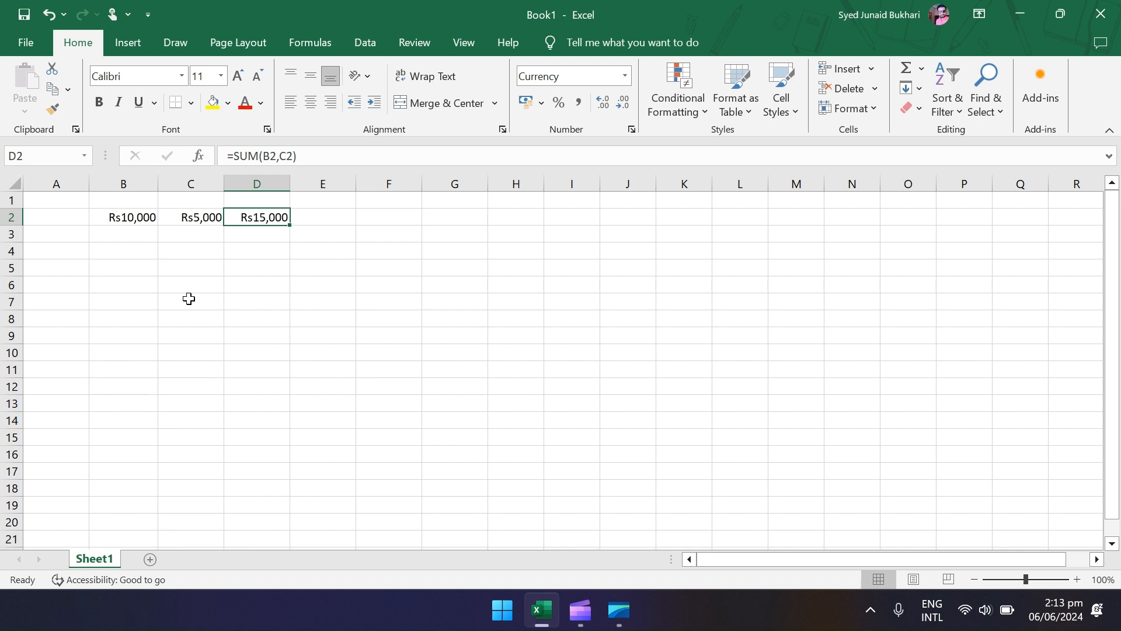
{"action": "left_click", "coordinate": [14, 217]}
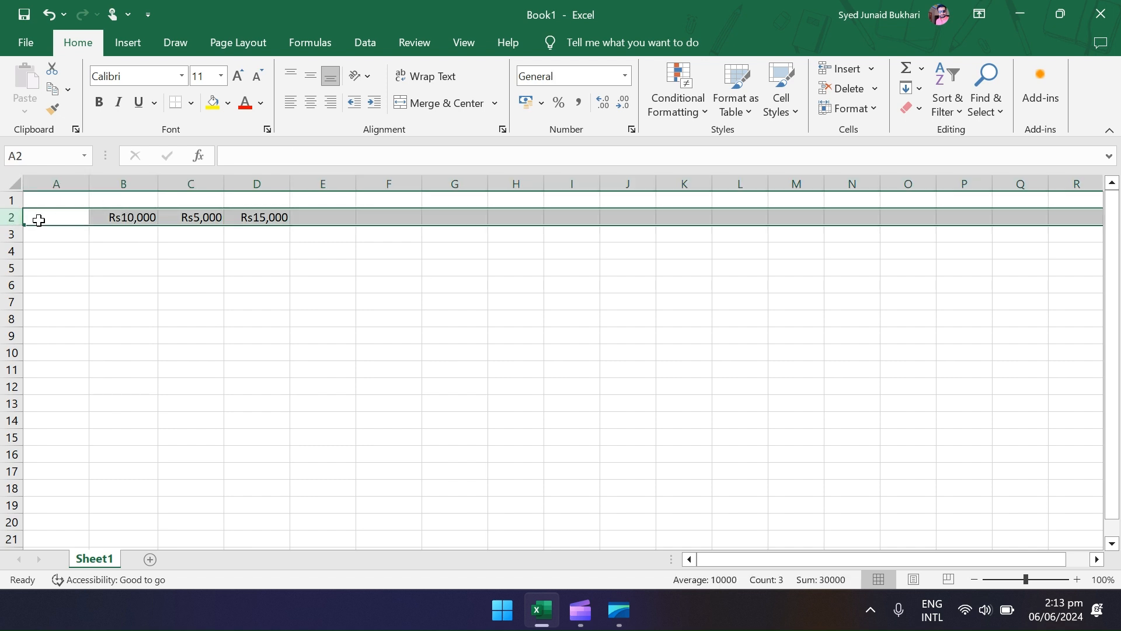
{"action": "left_click", "coordinate": [129, 185]}
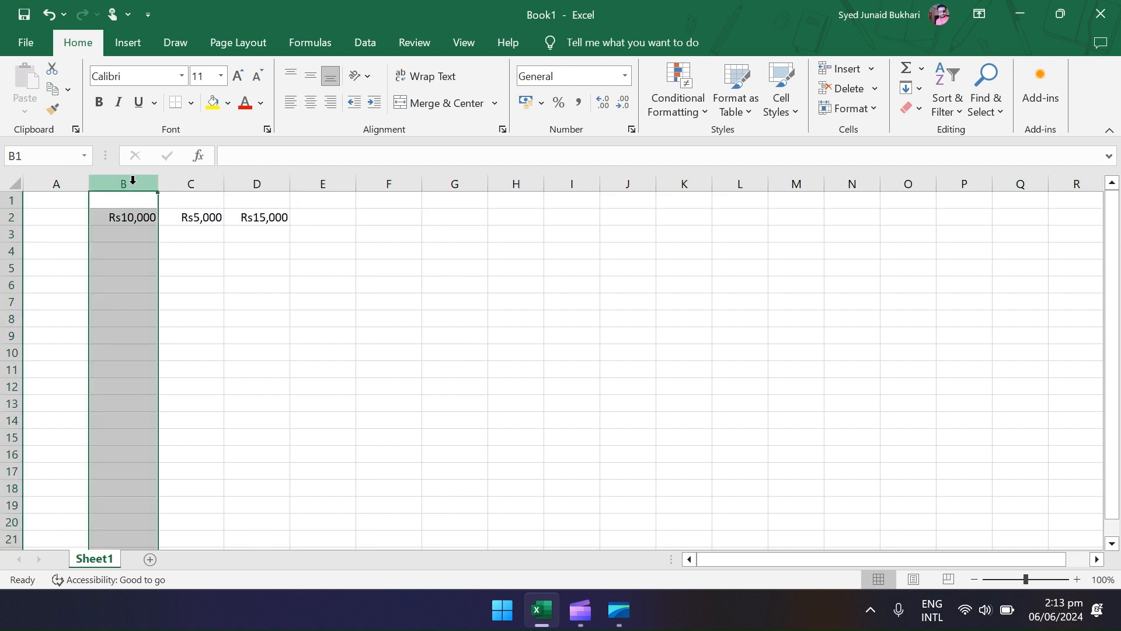
{"action": "left_click", "coordinate": [260, 218]}
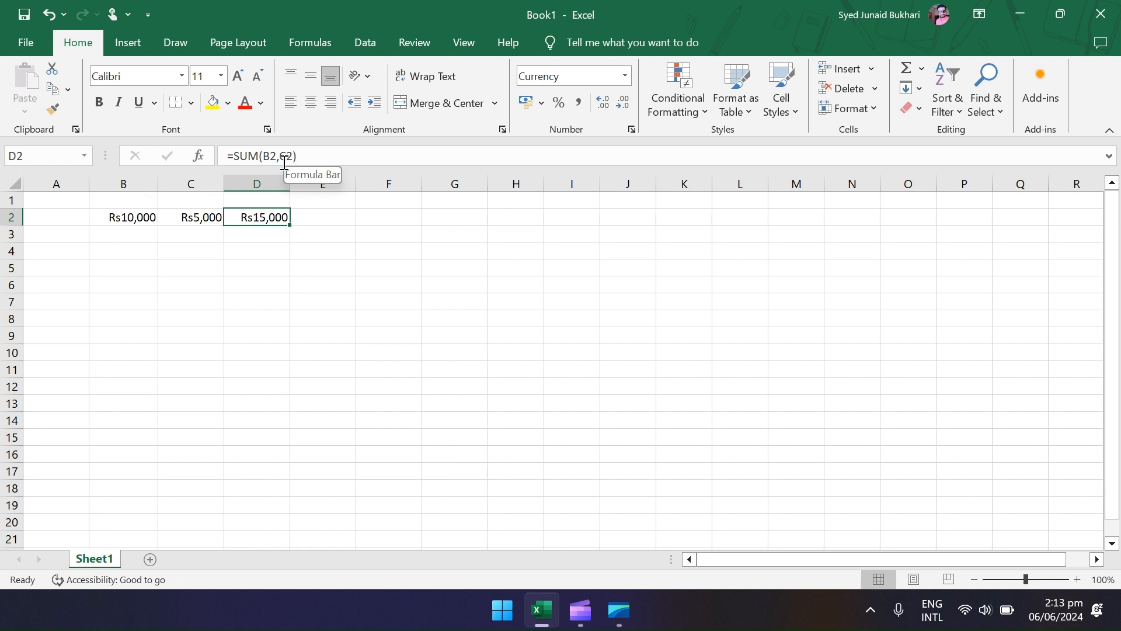
{"action": "left_click", "coordinate": [191, 184]}
{"action": "left_click", "coordinate": [12, 217]}
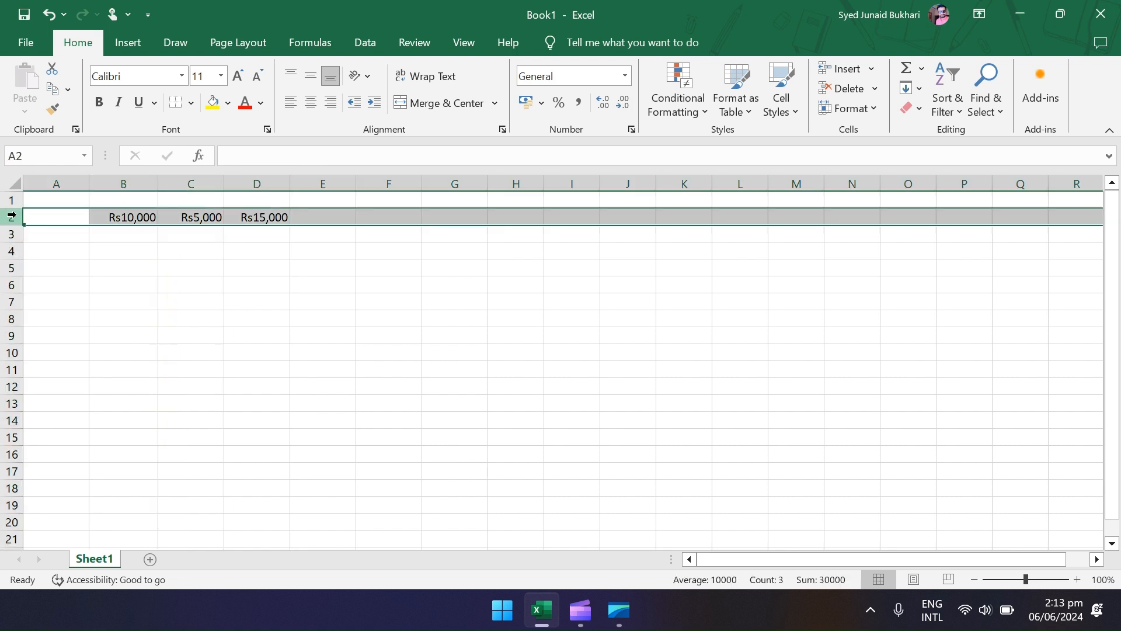
{"action": "left_click", "coordinate": [277, 219]}
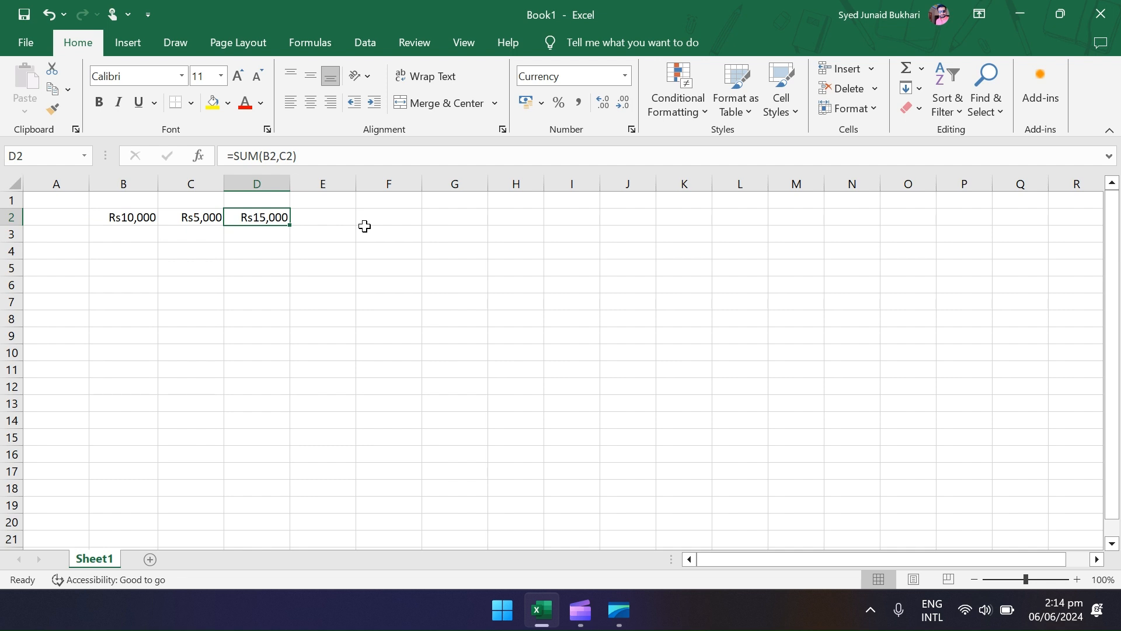
- Edit D2's formula to =SUM(B2-C2), giving Rs5,000
{"action": "key", "text": "F2"}
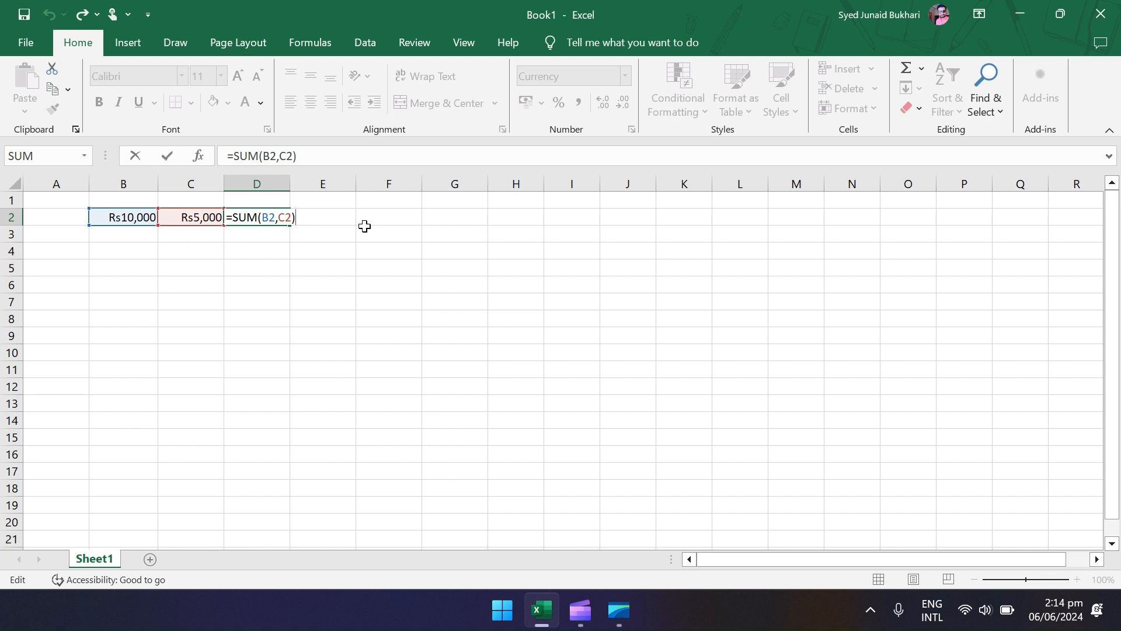
{"action": "key", "text": "Left"}
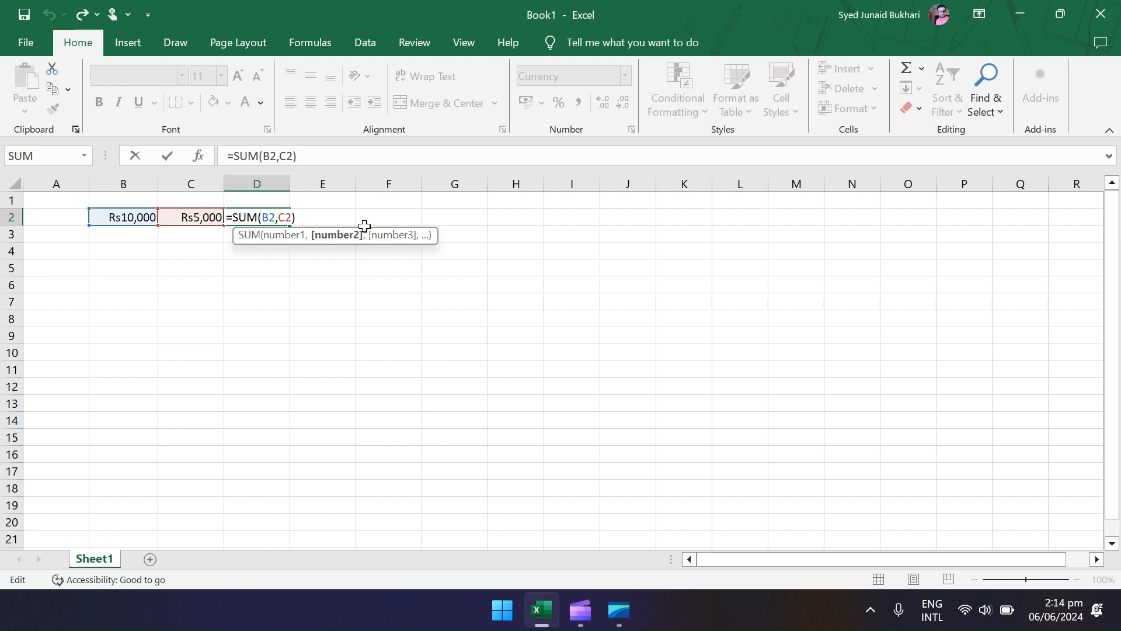
{"action": "key", "text": "BackSpace"}
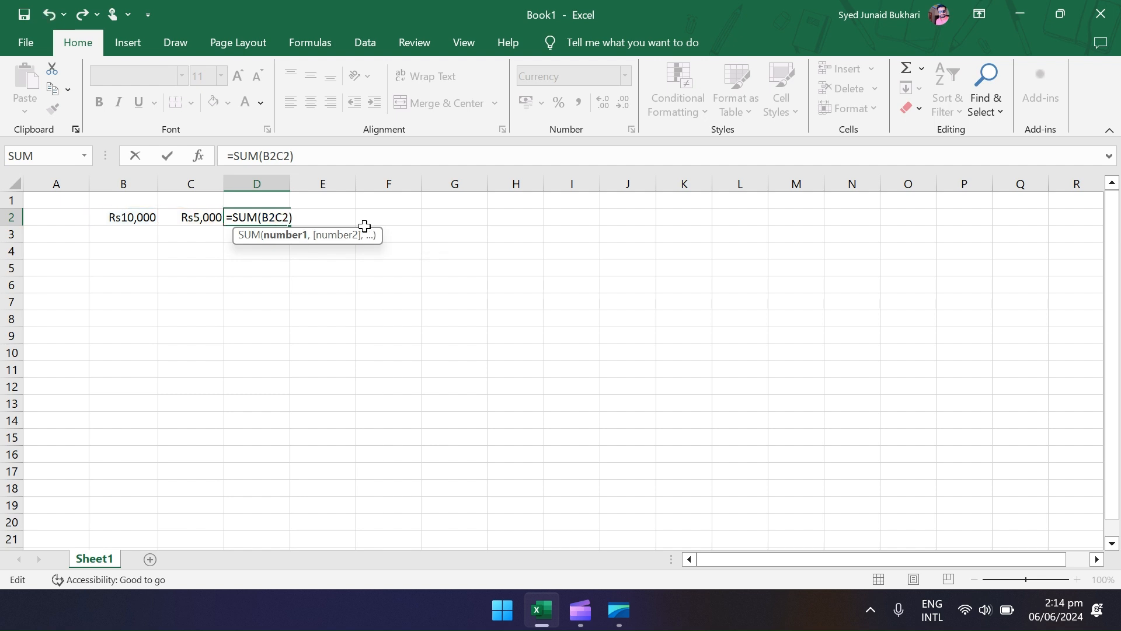
{"action": "type", "text": "-"}
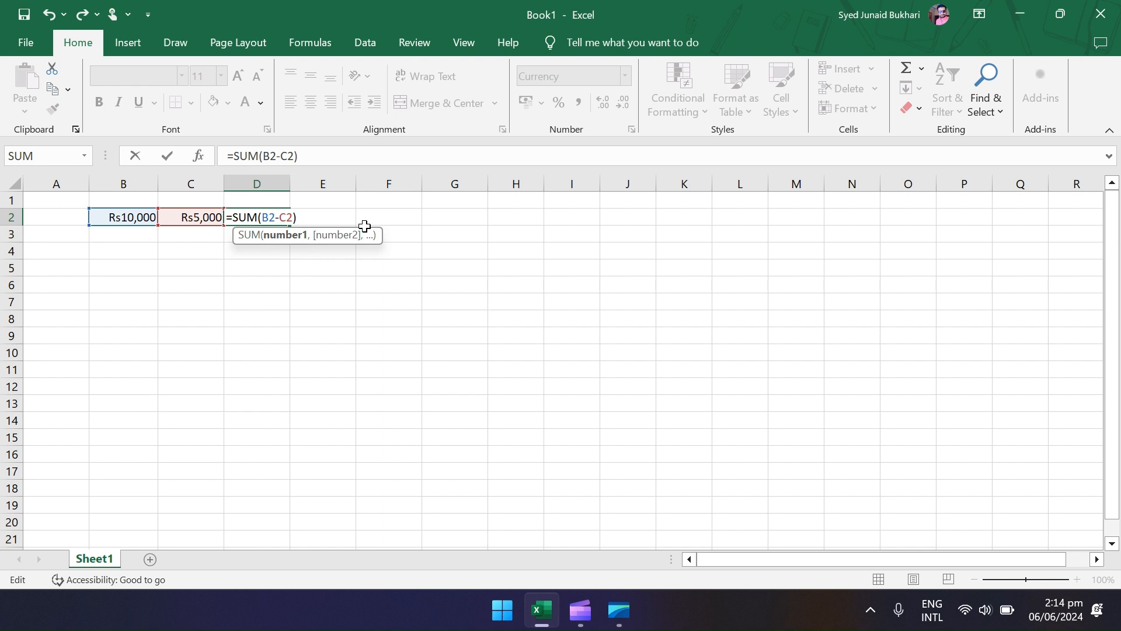
{"action": "key", "text": "Right"}
{"action": "key", "text": "Right"}
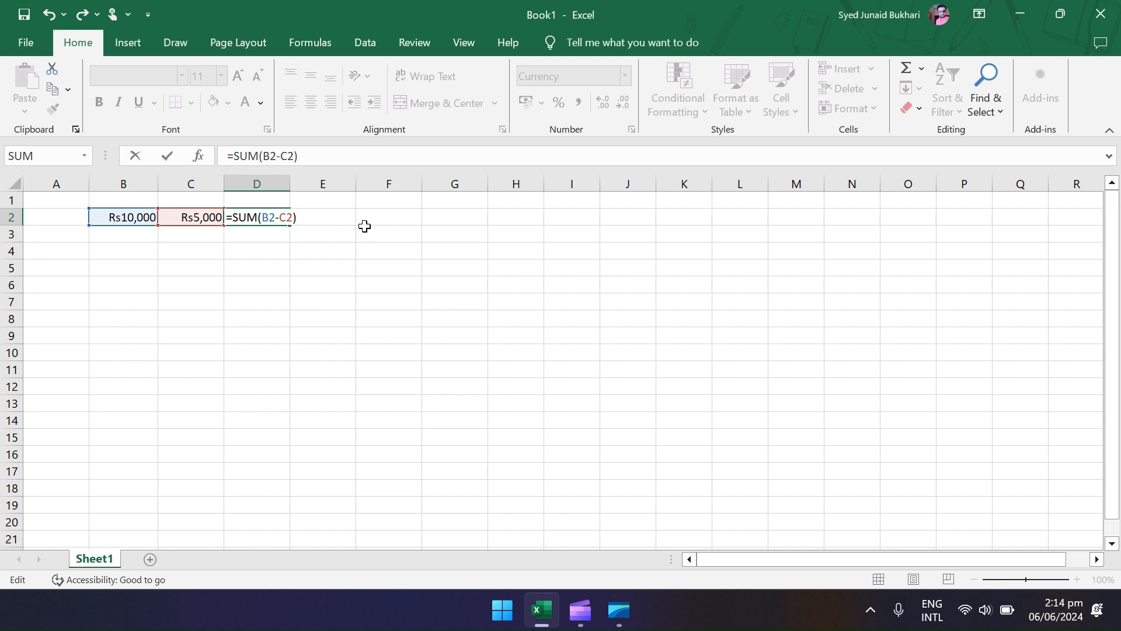
{"action": "key", "text": "Return"}
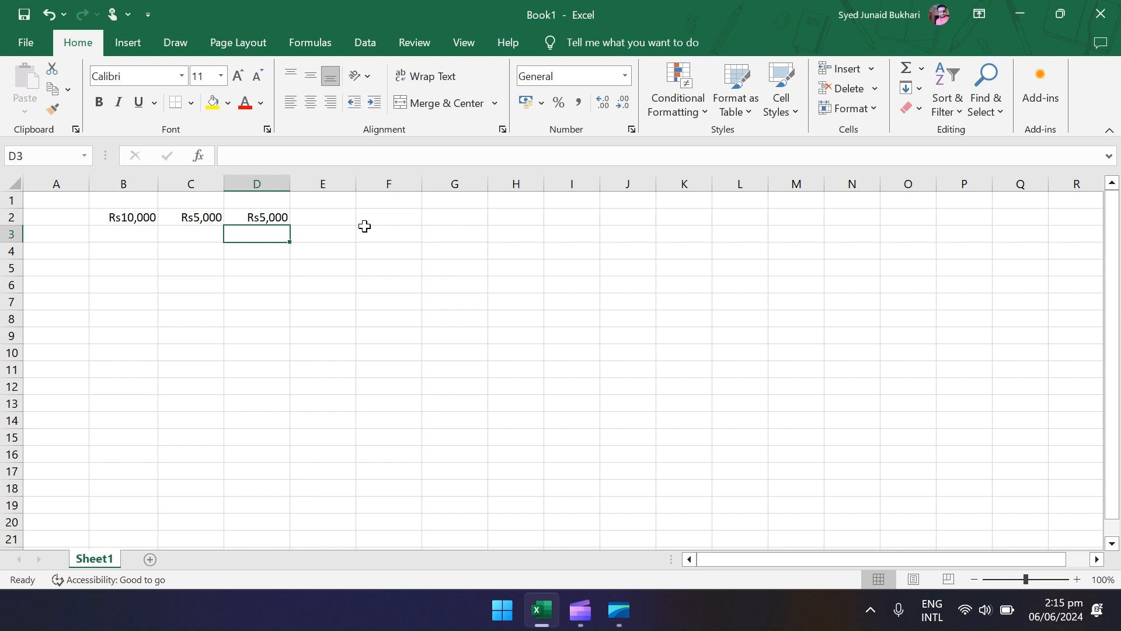
{"action": "key", "text": "Up"}
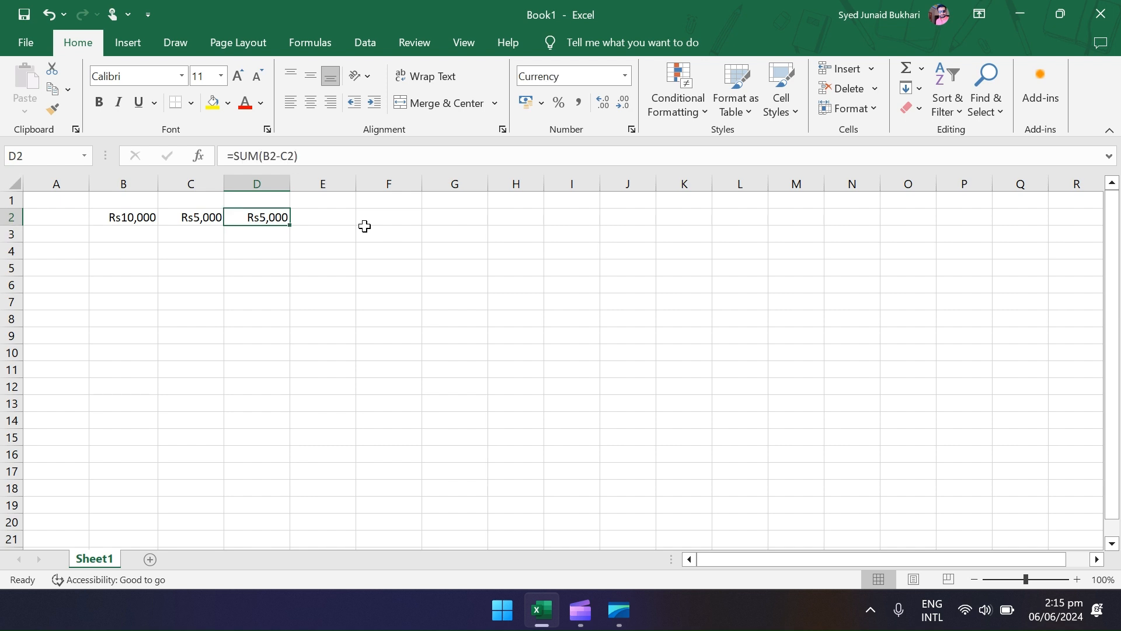
- Edit D2's formula to =SUM(B2/C2), which shows Rs2
{"action": "key", "text": "F2"}
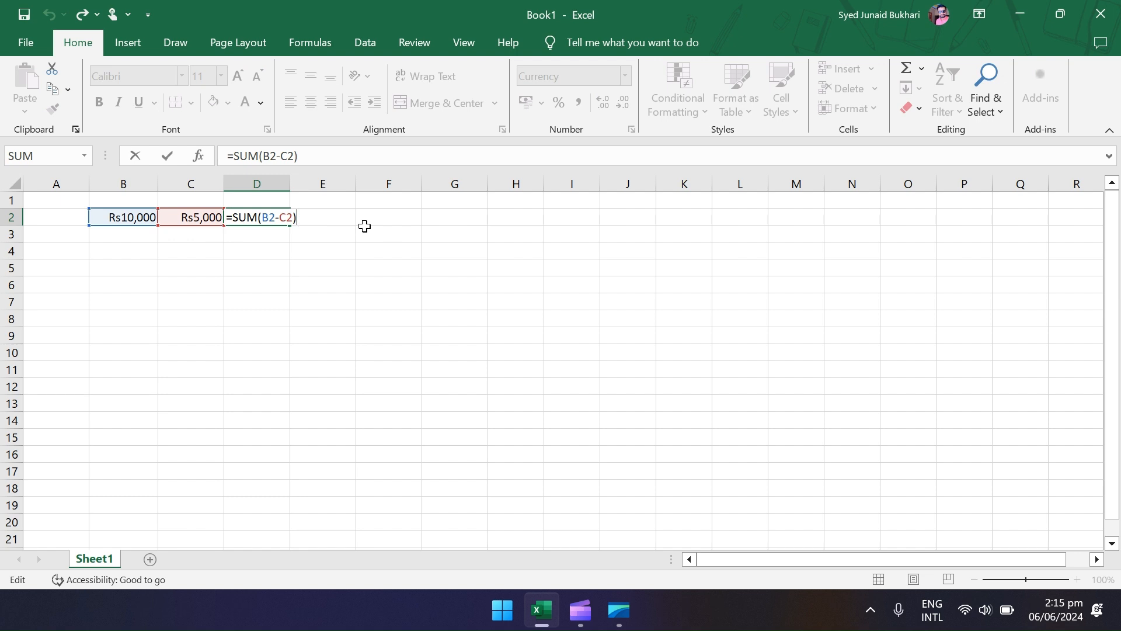
{"action": "key", "text": "Left"}
{"action": "key", "text": "Left"}
{"action": "key", "text": "BackSpace"}
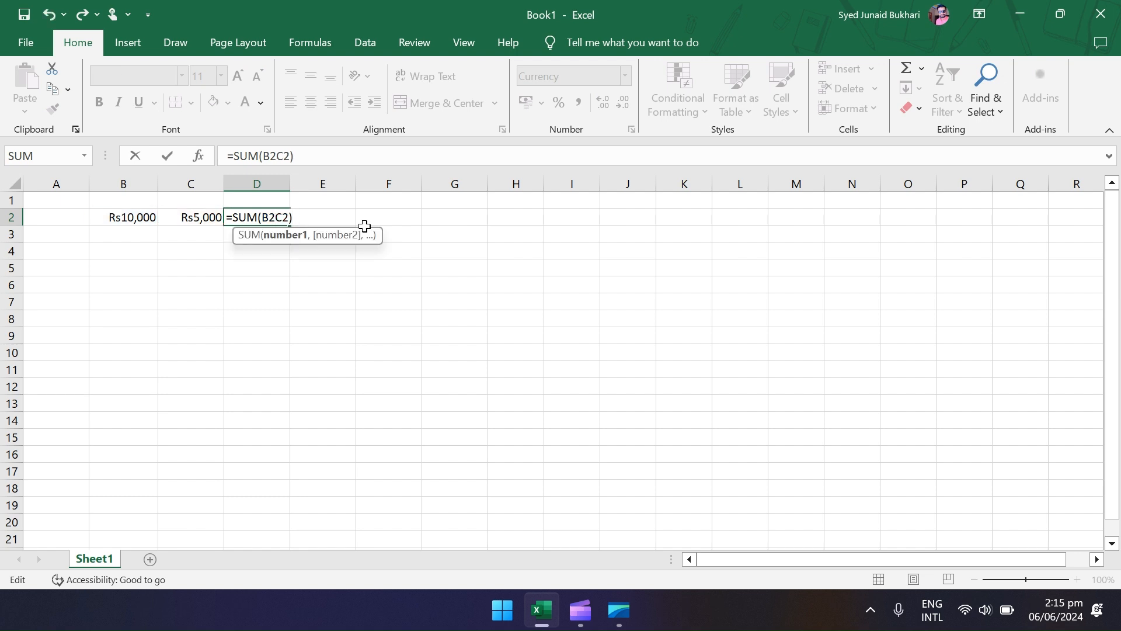
{"action": "type", "text": "/"}
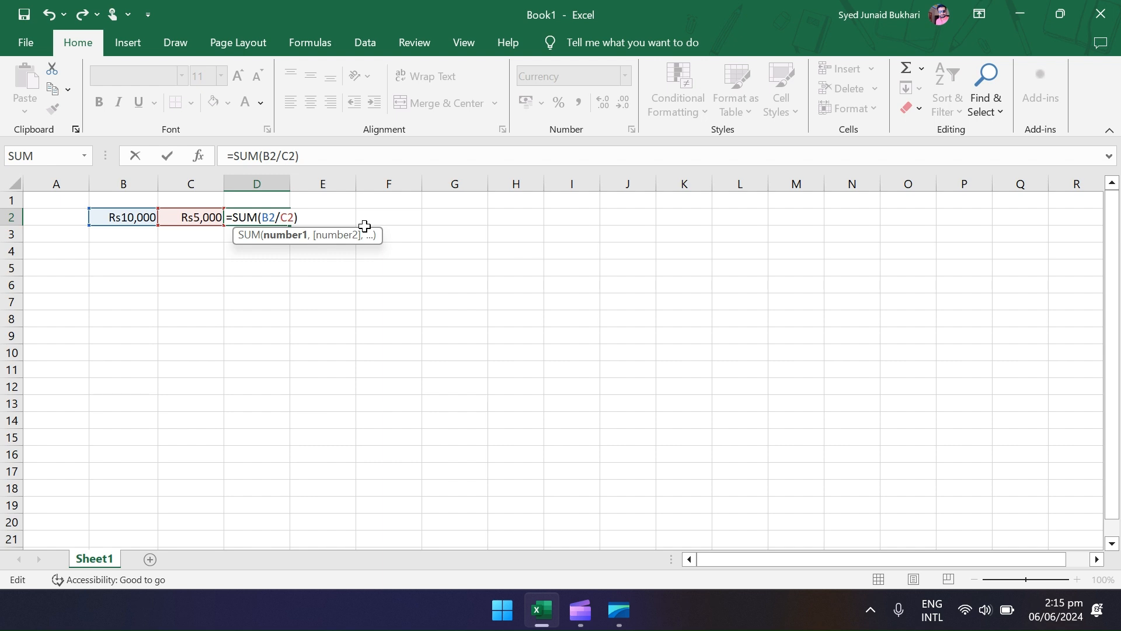
{"action": "key", "text": "Return"}
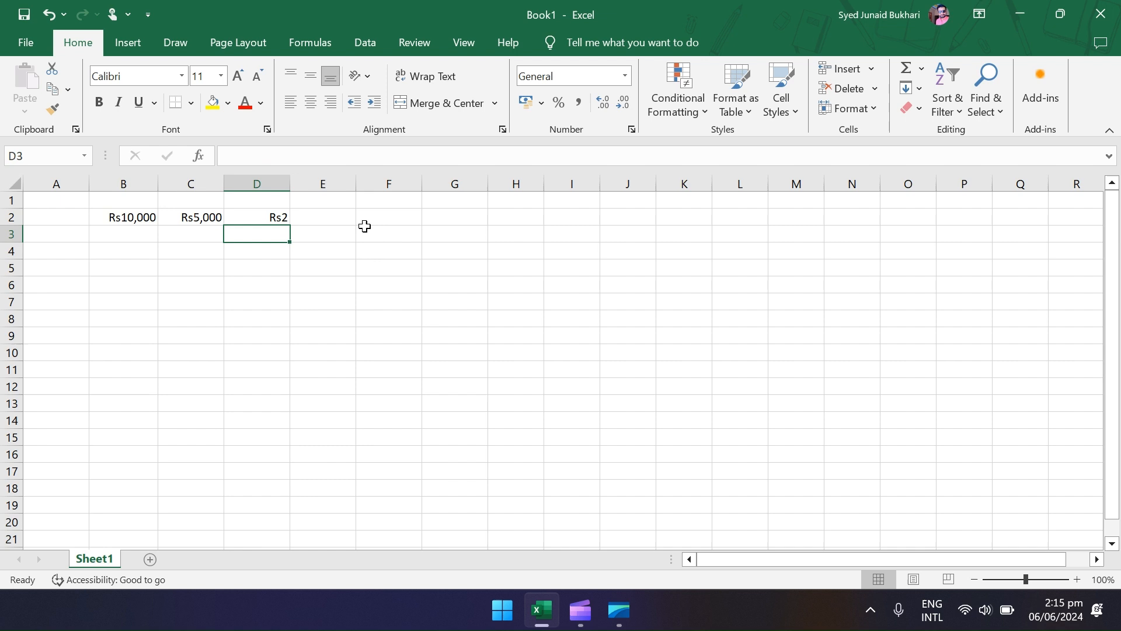
{"action": "key", "text": "Up"}
- Reopen D2's formula and delete the divide sign between B2 and C2
{"action": "left_click", "coordinate": [324, 157]}
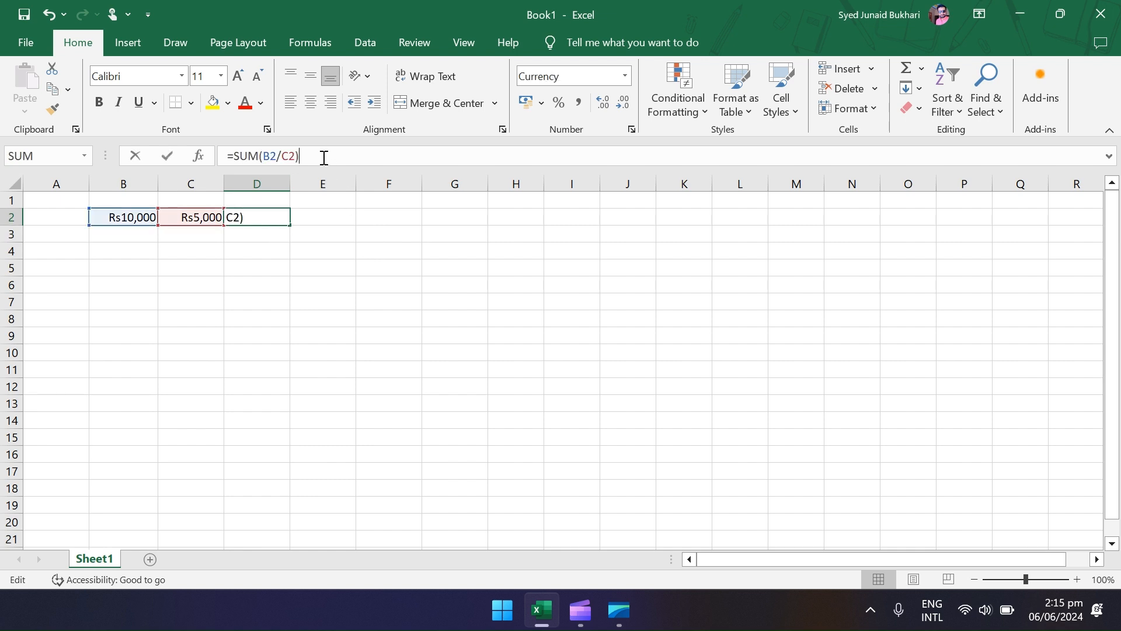
{"action": "key", "text": "Return"}
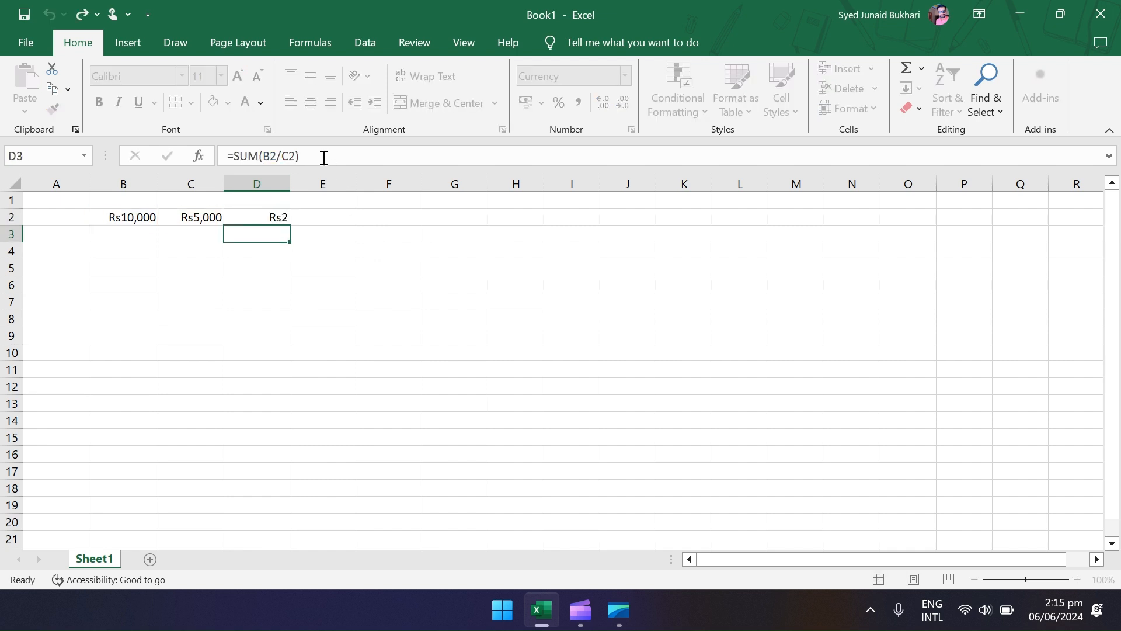
{"action": "key", "text": "Up"}
{"action": "key", "text": "F2"}
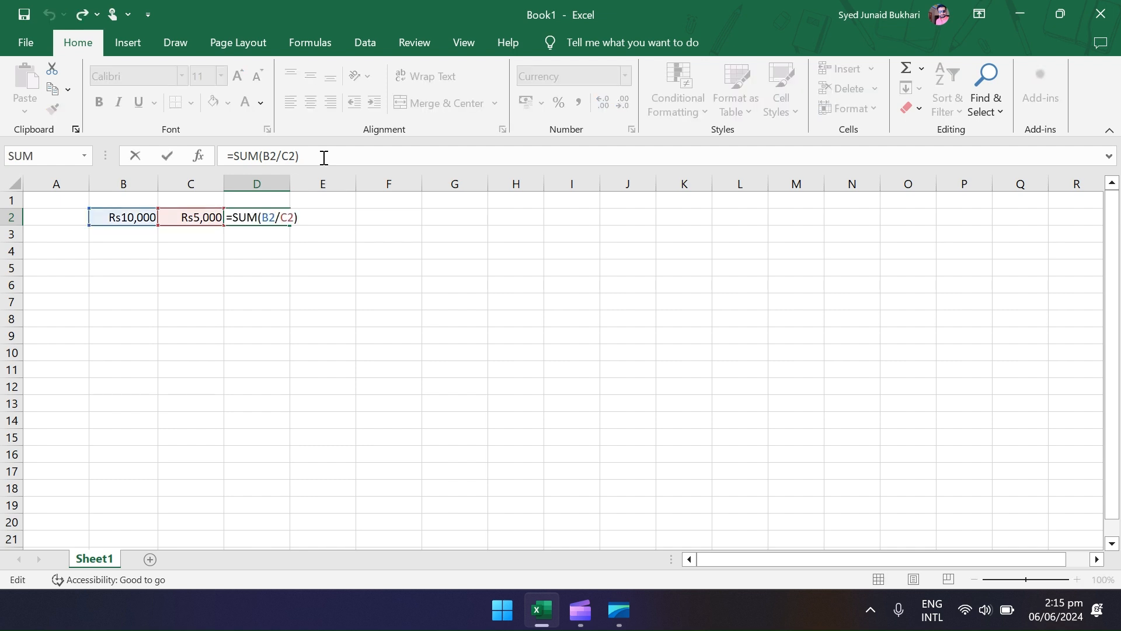
{"action": "key", "text": "Left"}
{"action": "key", "text": "Left"}
{"action": "key", "text": "Left"}
{"action": "key", "text": "BackSpace"}
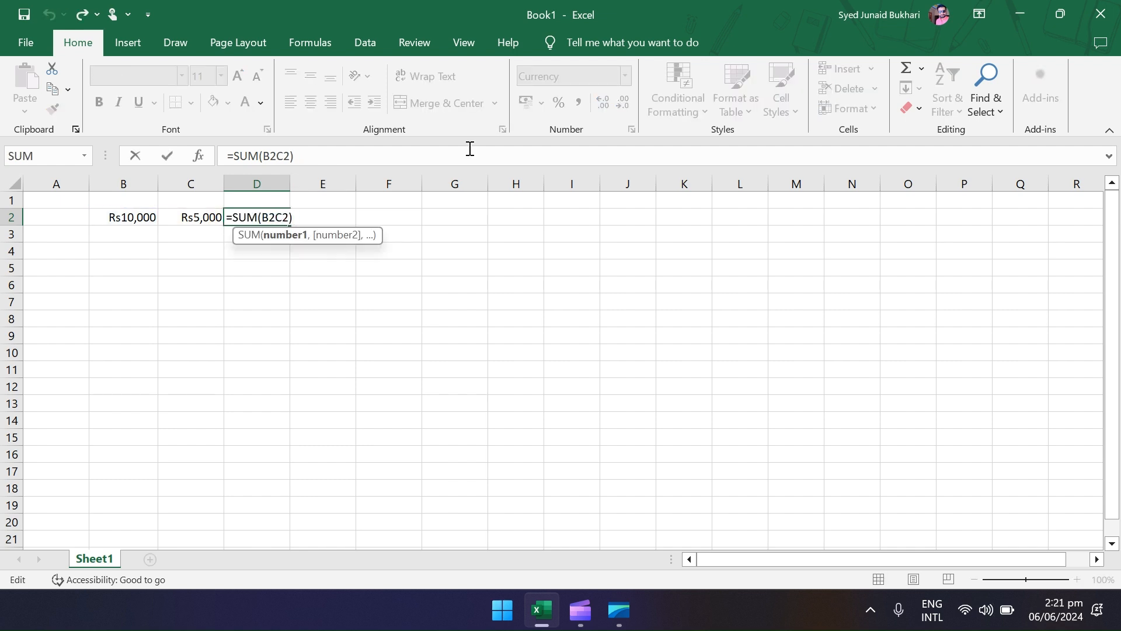
- Insert a multiply sign so D2 reads =SUM(B2*C2) and commit it
{"action": "type", "text": "*"}
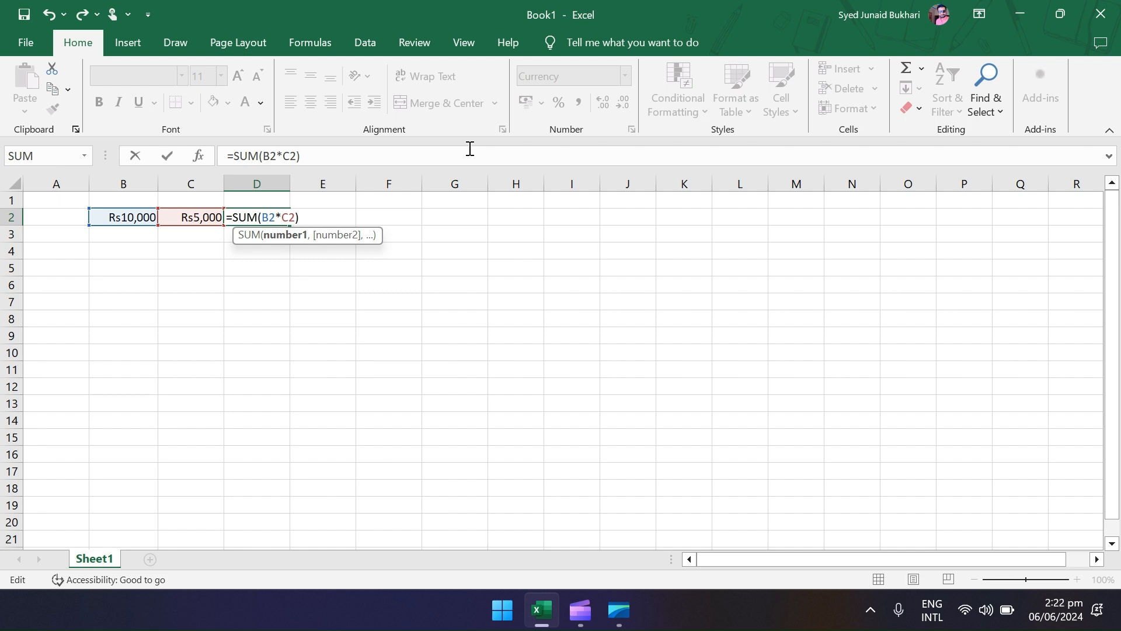
{"action": "key", "text": "Return"}
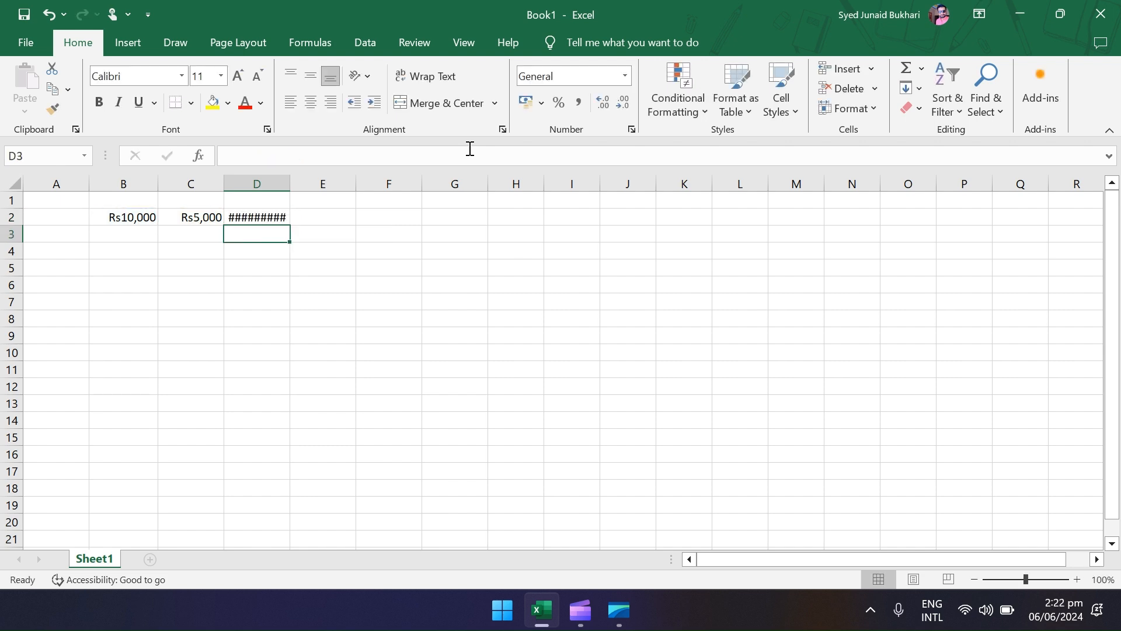
- Autofit column D so D2 displays Rs50,000,000 in full instead of ########
{"action": "double_click", "coordinate": [289, 182]}
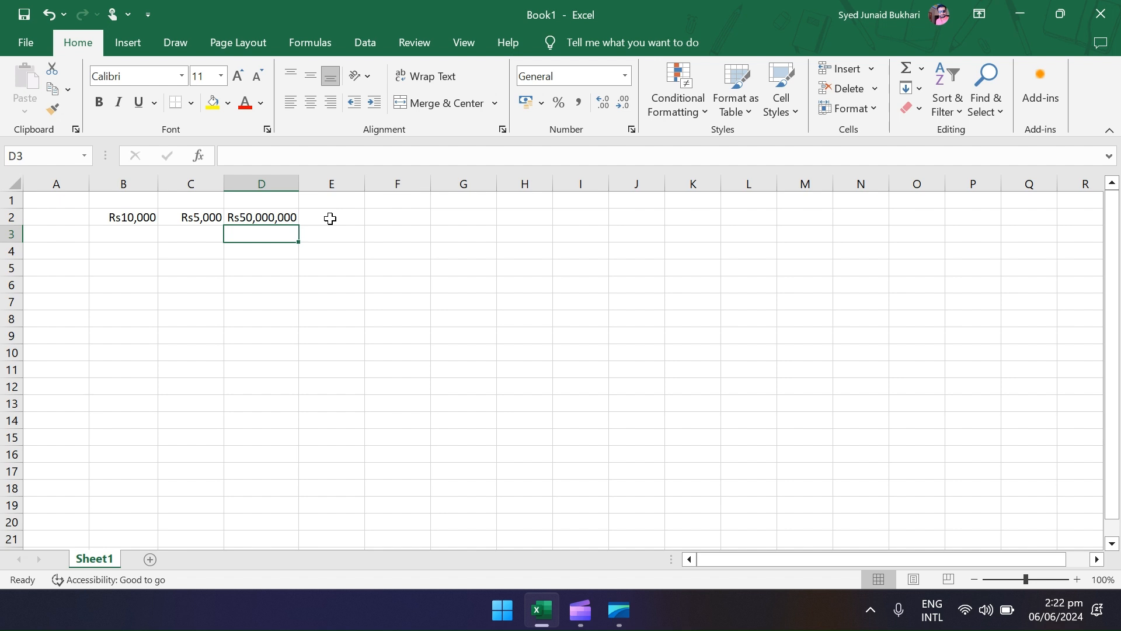
{"action": "left_click_drag", "start_coordinate": [298, 183], "coordinate": [285, 181]}
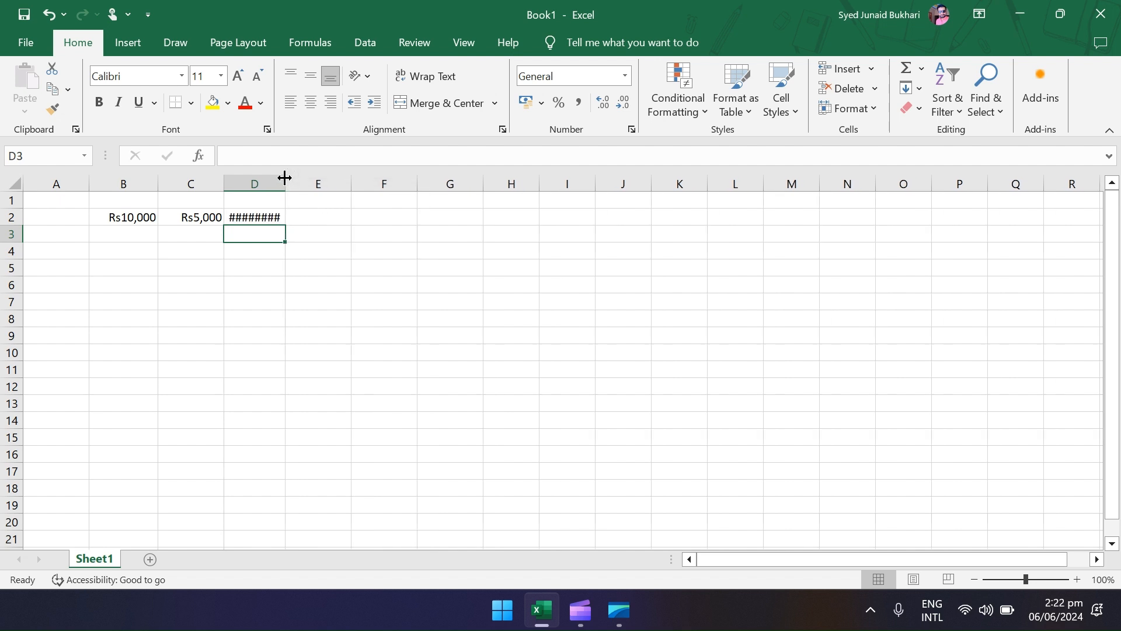
{"action": "left_click", "coordinate": [276, 217]}
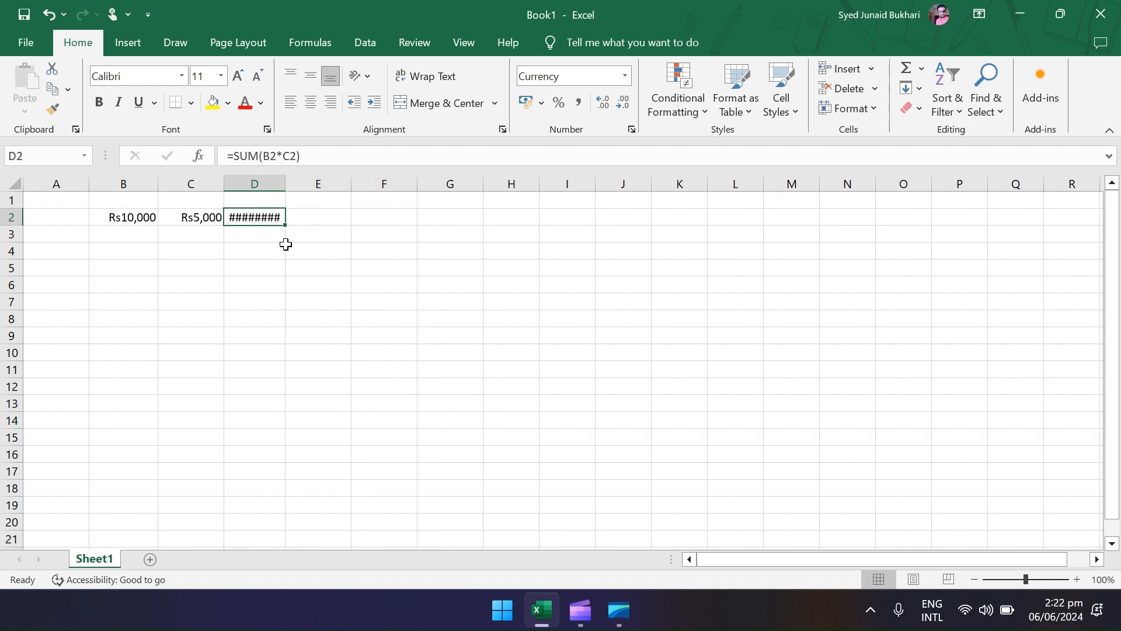
{"action": "double_click", "coordinate": [288, 185]}
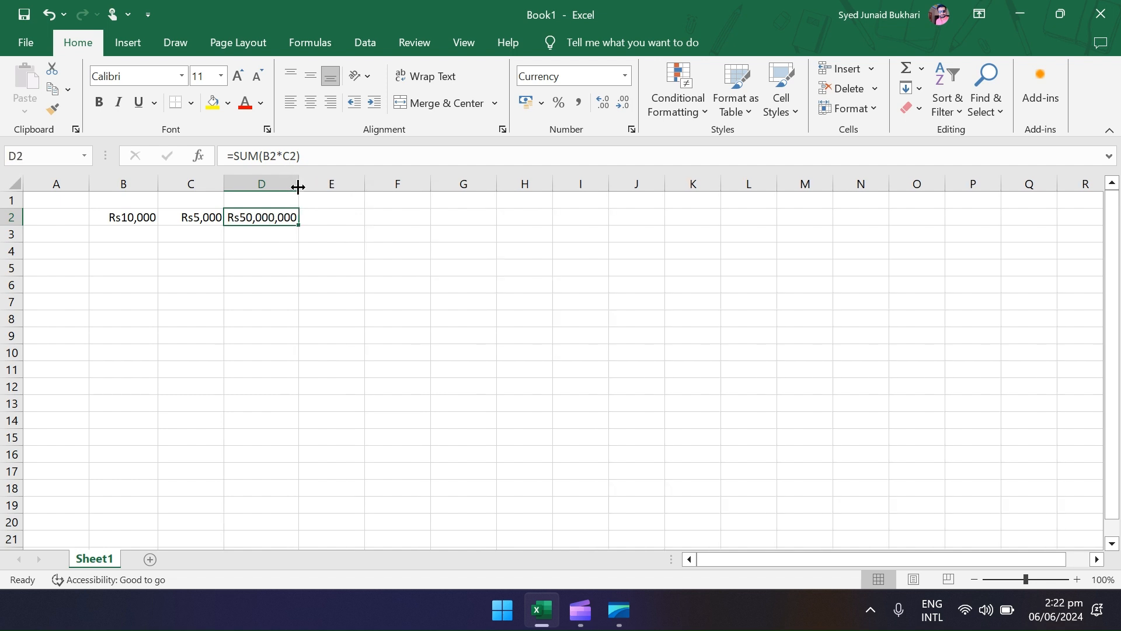
{"action": "left_click_drag", "start_coordinate": [296, 184], "coordinate": [288, 184]}
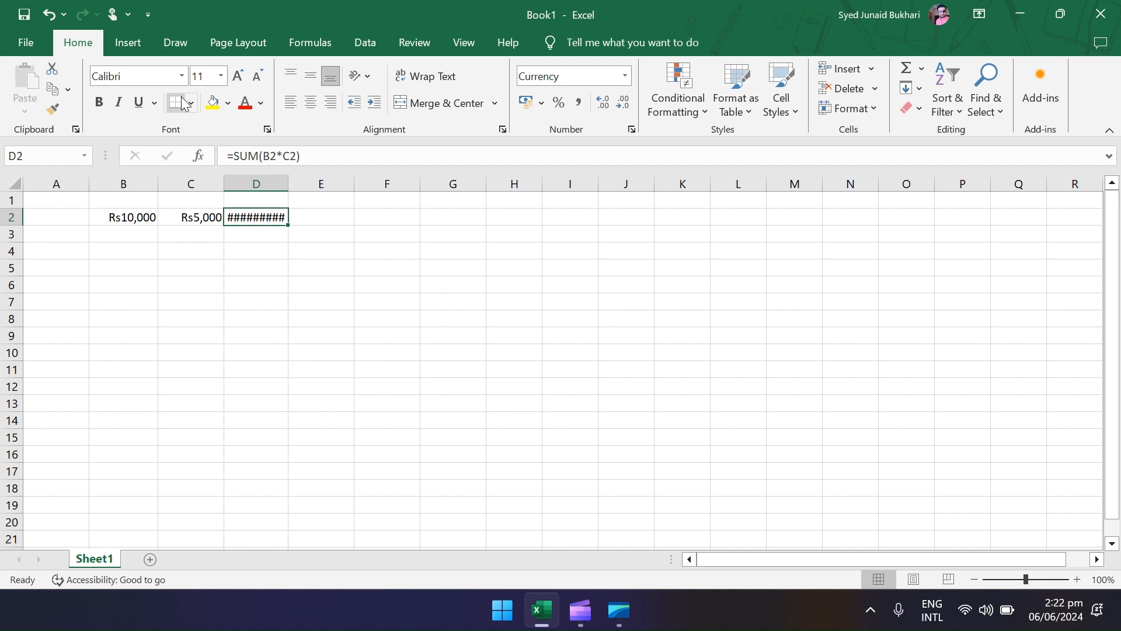
{"action": "left_click", "coordinate": [424, 74]}
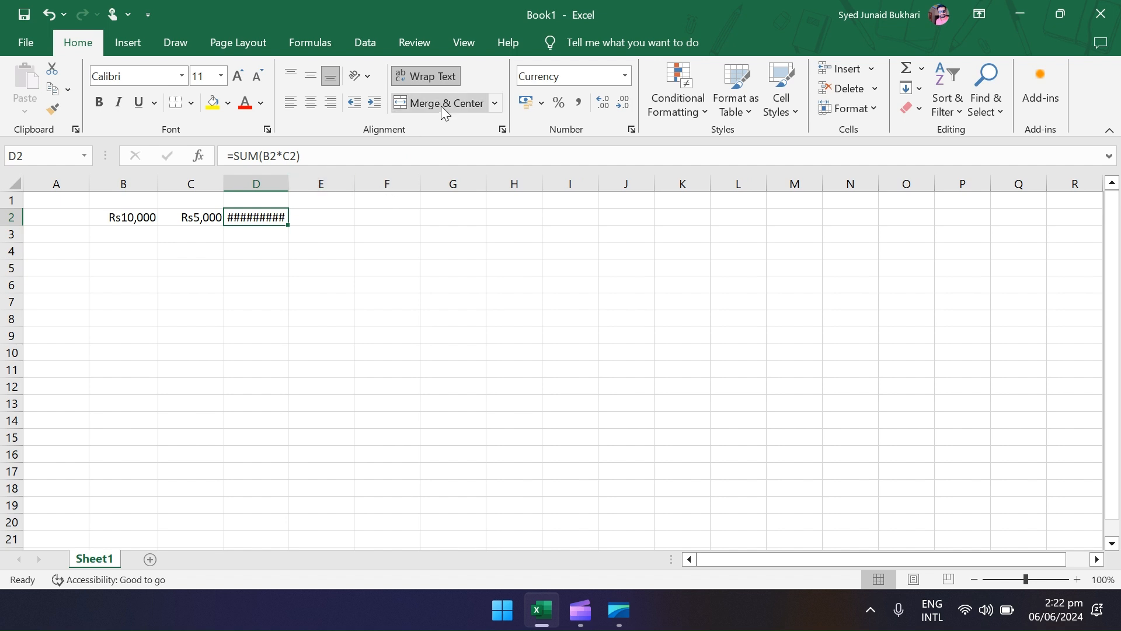
{"action": "left_click", "coordinate": [434, 79]}
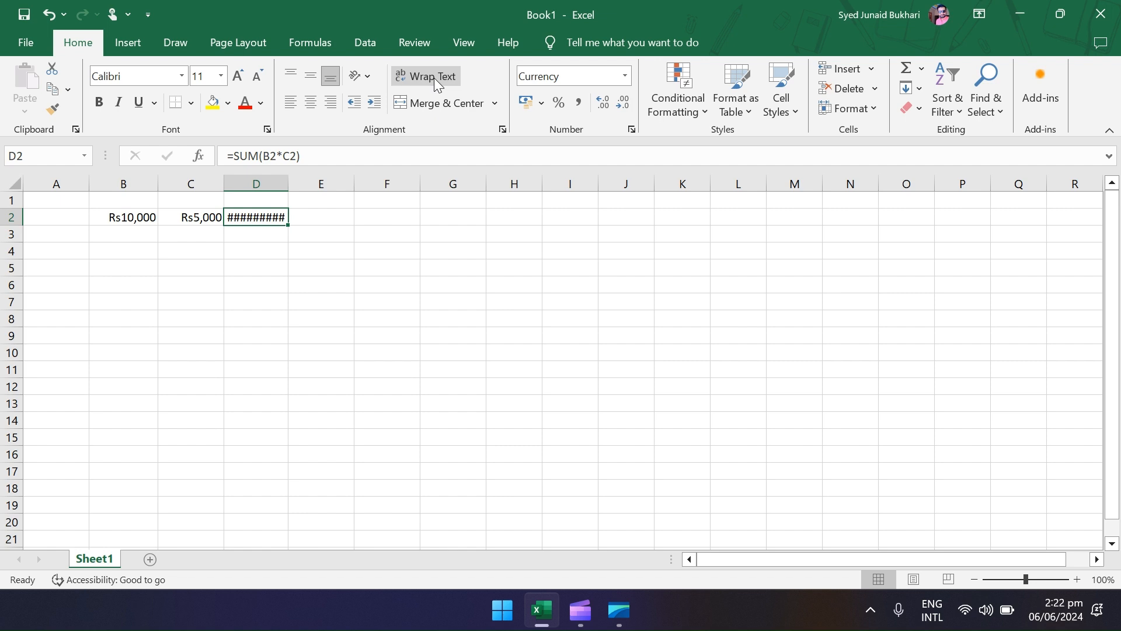
{"action": "double_click", "coordinate": [289, 175]}
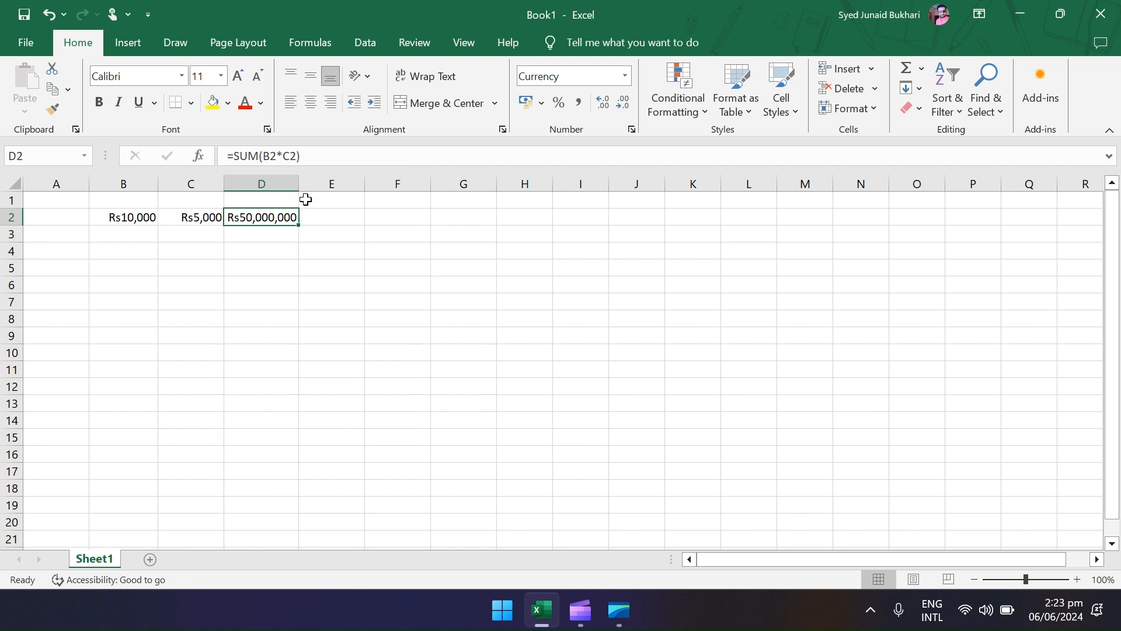
- Start a formula in D3 and browse the S functions like SUBTOTAL, SUM and SYD
{"action": "key", "text": "Return"}
{"action": "type", "text": "="}
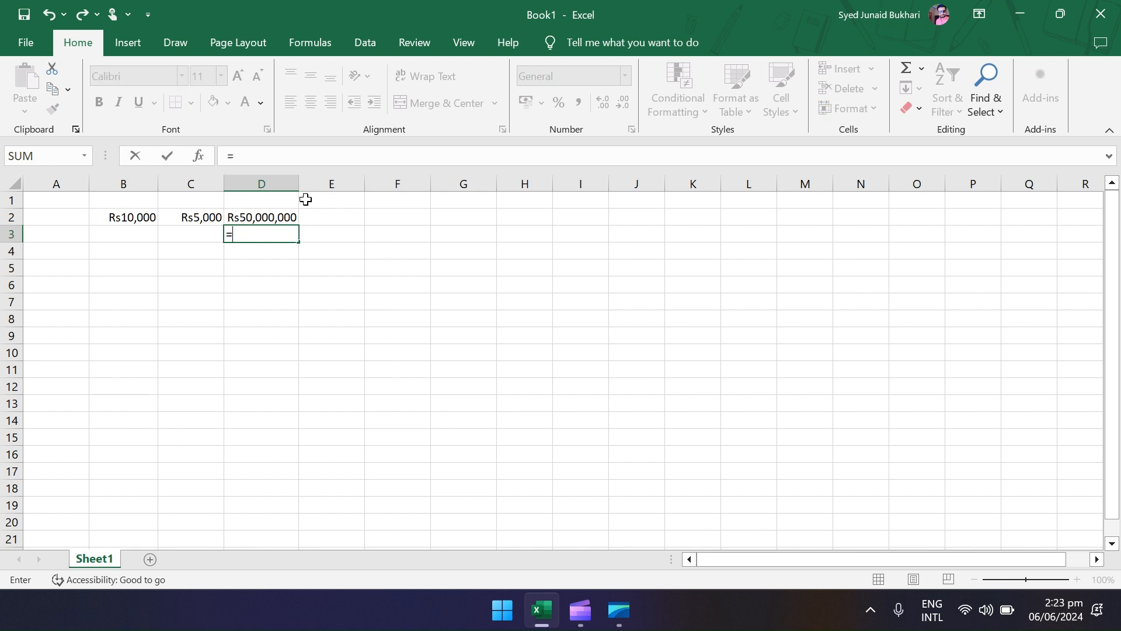
{"action": "type", "text": "s"}
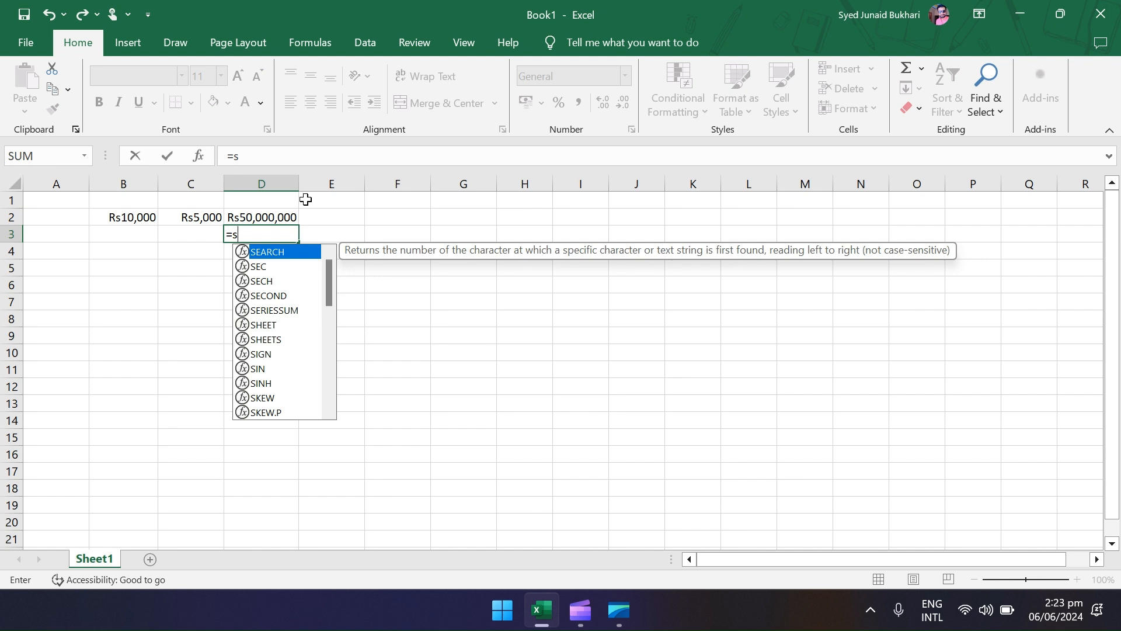
{"action": "key", "text": "Down"}
{"action": "key", "text": "Down"}
{"action": "key", "text": "Down"}
{"action": "key", "text": "Down"}
{"action": "key", "text": "Down"}
{"action": "key", "text": "Down"}
{"action": "key", "text": "Down"}
{"action": "key", "text": "Down"}
{"action": "key", "text": "Down"}
{"action": "key", "text": "Down"}
{"action": "key", "text": "Down"}
{"action": "key", "text": "Down"}
{"action": "key", "text": "Down"}
{"action": "key", "text": "Down"}
{"action": "key", "text": "Down"}
{"action": "key", "text": "Down"}
{"action": "key", "text": "Down"}
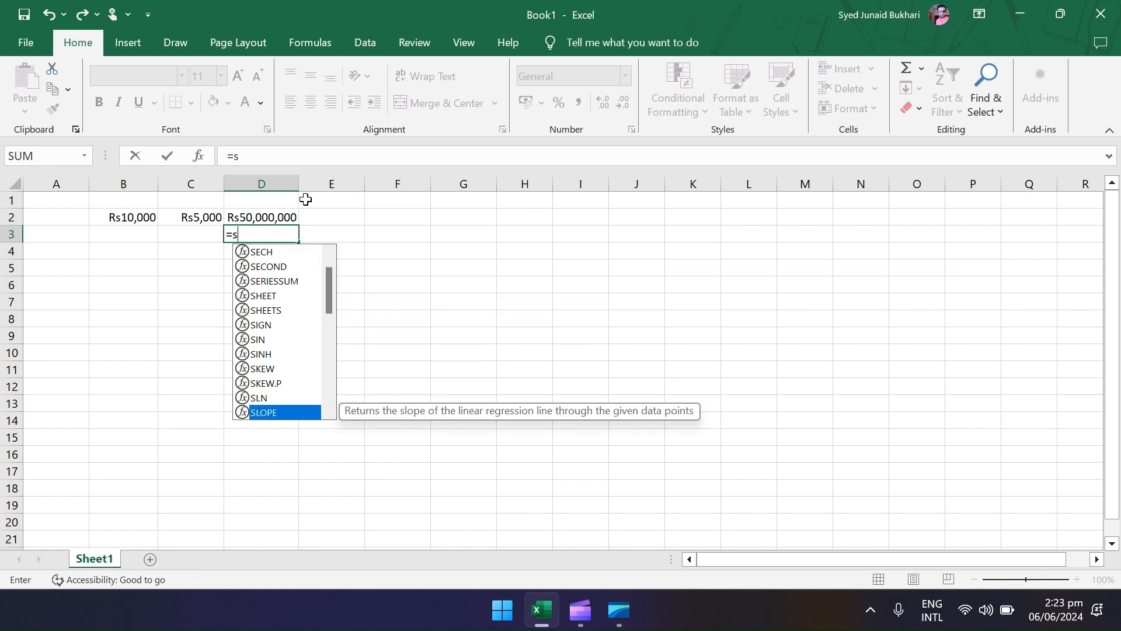
{"action": "key", "text": "Down"}
{"action": "key", "text": "Down"}
{"action": "key", "text": "Down"}
{"action": "key", "text": "Down"}
{"action": "key", "text": "Down"}
{"action": "key", "text": "Down"}
{"action": "key", "text": "Down"}
{"action": "key", "text": "Down"}
{"action": "key", "text": "Down"}
{"action": "key", "text": "Down"}
{"action": "key", "text": "Down"}
{"action": "key", "text": "Up"}
{"action": "key", "text": "Up"}
{"action": "key", "text": "Up"}
{"action": "key", "text": "Up"}
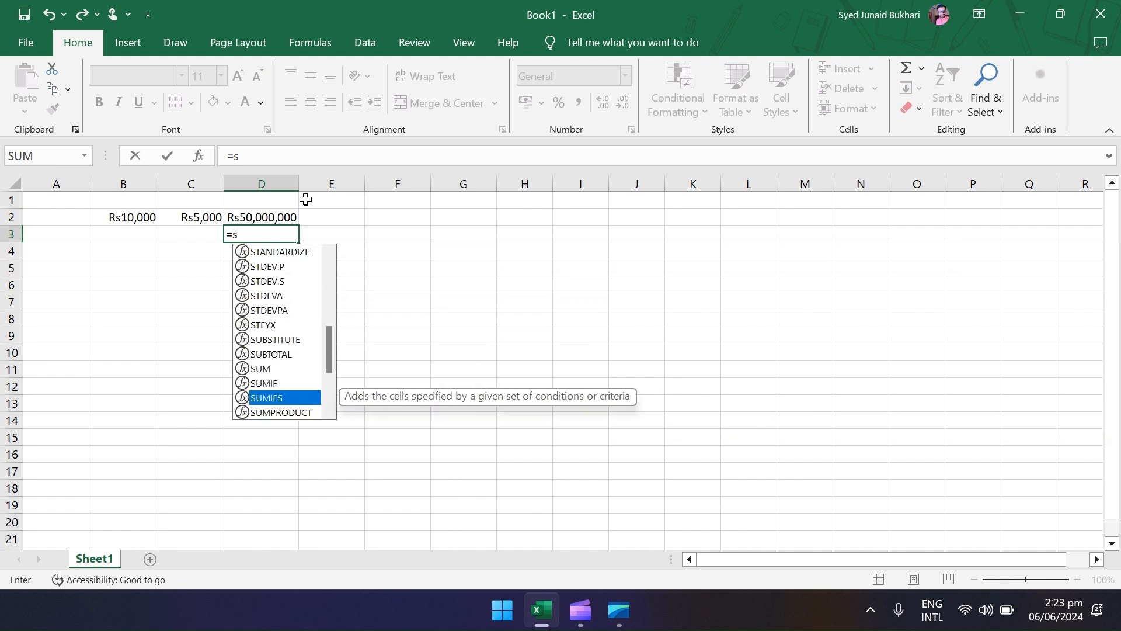
{"action": "key", "text": "Down"}
{"action": "key", "text": "Up"}
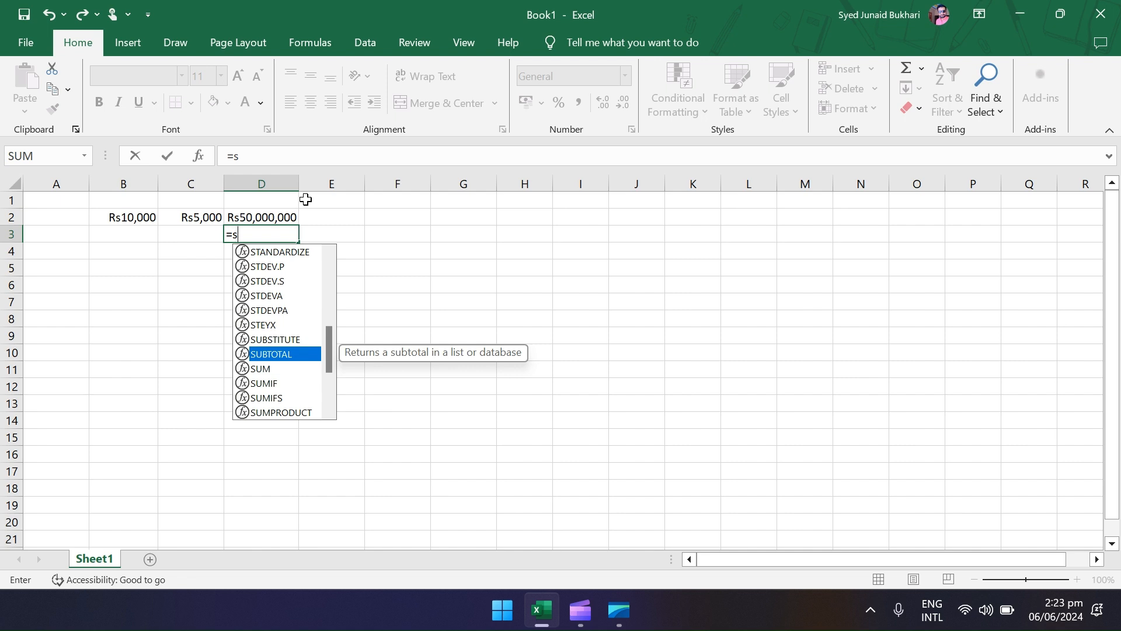
{"action": "key", "text": "Down"}
{"action": "key", "text": "Down"}
{"action": "key", "text": "Down"}
{"action": "key", "text": "Down"}
{"action": "key", "text": "Down"}
{"action": "key", "text": "Down"}
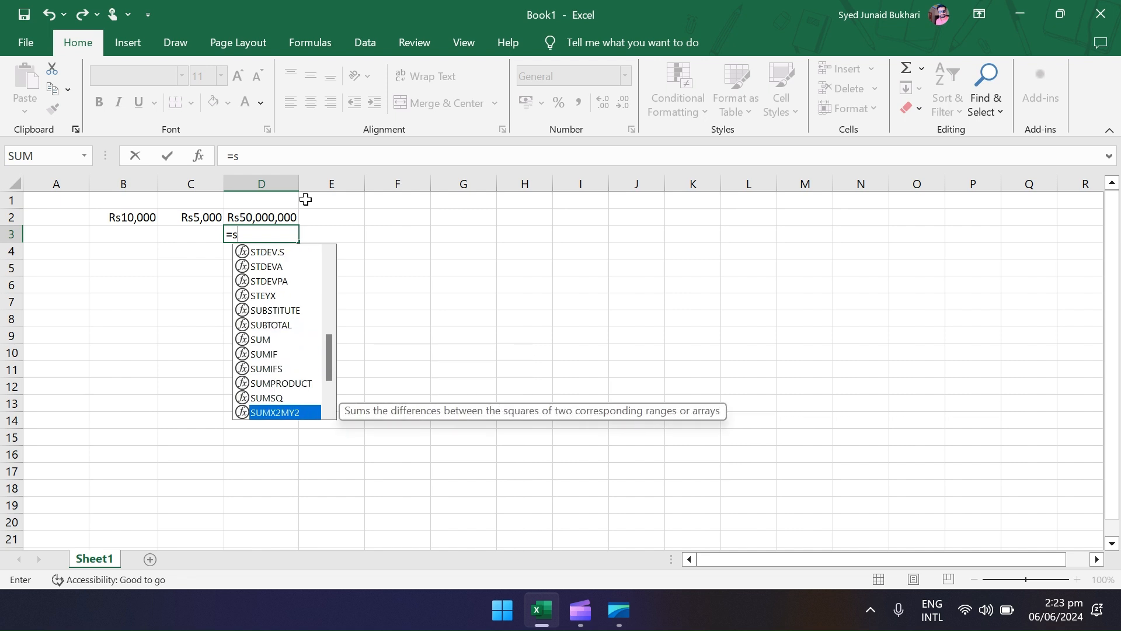
{"action": "key", "text": "Down"}
{"action": "key", "text": "Down"}
{"action": "key", "text": "Down"}
{"action": "key", "text": "Down"}
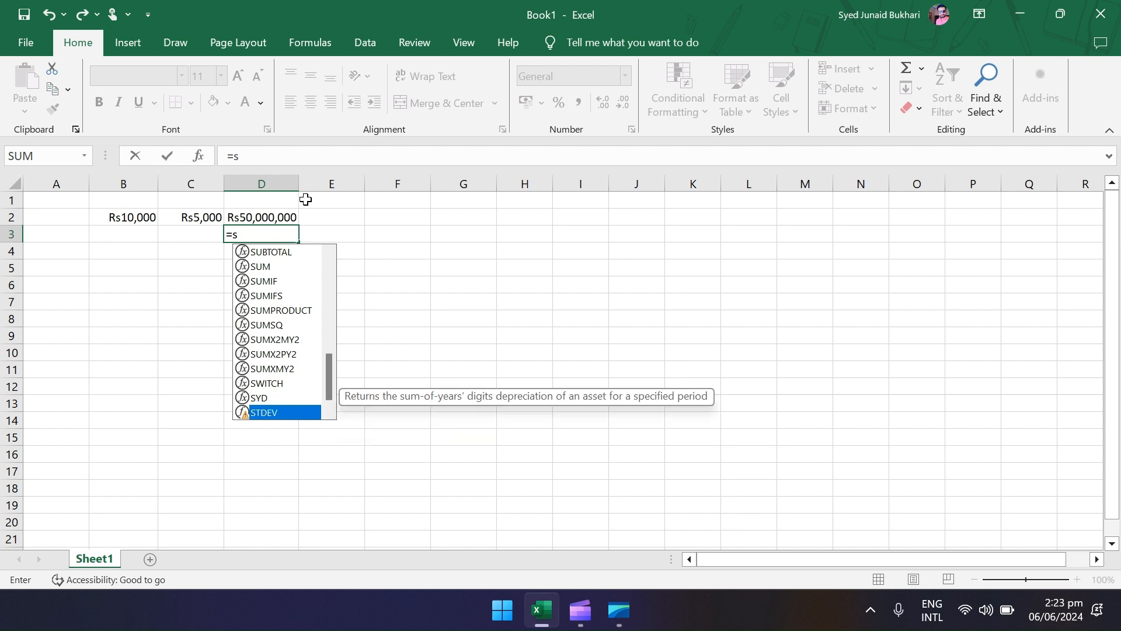
{"action": "key", "text": "Up"}
{"action": "key", "text": "Up"}
{"action": "key", "text": "Up"}
{"action": "key", "text": "Up"}
{"action": "key", "text": "Up"}
{"action": "key", "text": "Up"}
- Browse the C function suggestions such as COUNT, COUNTA and COUNTIF
{"action": "key", "text": "BackSpace"}
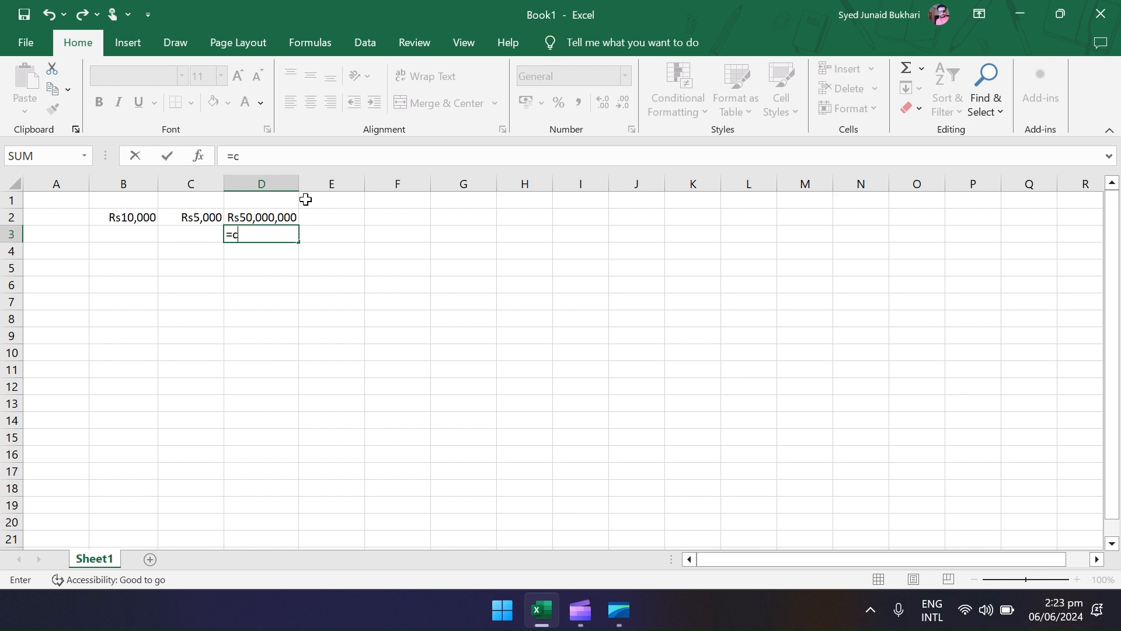
{"action": "key", "text": "Down"}
{"action": "key", "text": "Down"}
{"action": "key", "text": "Down"}
{"action": "key", "text": "Down"}
{"action": "key", "text": "Down"}
{"action": "key", "text": "Down"}
{"action": "key", "text": "Down"}
{"action": "key", "text": "Down"}
{"action": "key", "text": "Down"}
{"action": "key", "text": "Down"}
{"action": "key", "text": "Down"}
{"action": "key", "text": "Down"}
{"action": "key", "text": "Down"}
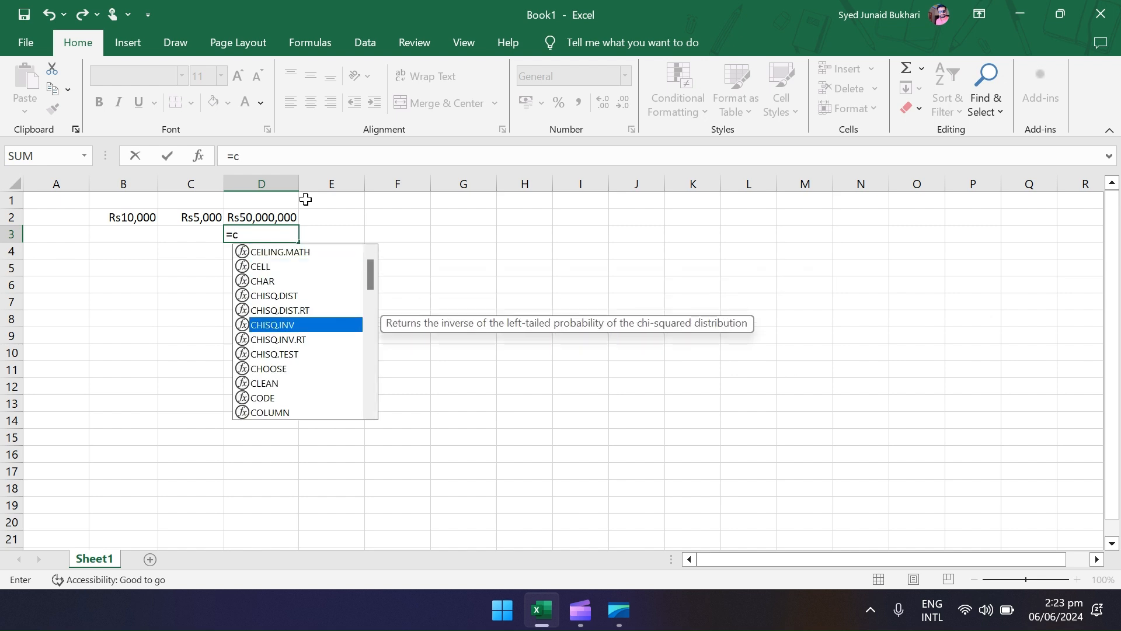
{"action": "key", "text": "Down"}
{"action": "key", "text": "Down"}
{"action": "key", "text": "Down"}
{"action": "key", "text": "Down"}
{"action": "key", "text": "Down"}
{"action": "key", "text": "Down"}
{"action": "key", "text": "Down"}
{"action": "key", "text": "Down"}
{"action": "key", "text": "Down"}
{"action": "key", "text": "Down"}
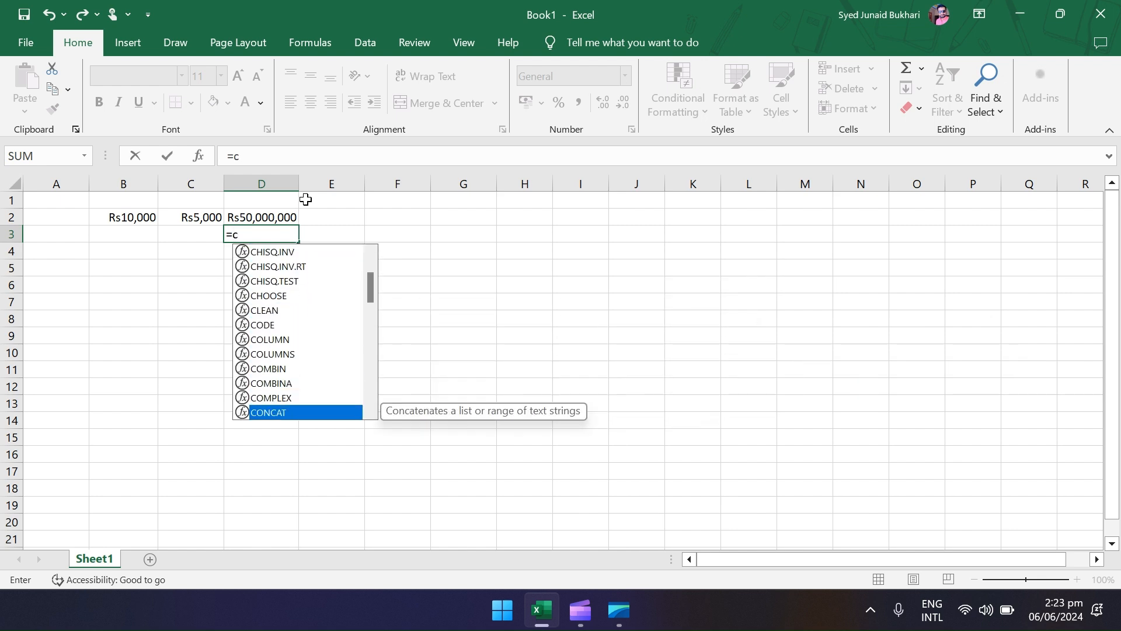
{"action": "key", "text": "Down"}
{"action": "key", "text": "Down"}
{"action": "key", "text": "Down"}
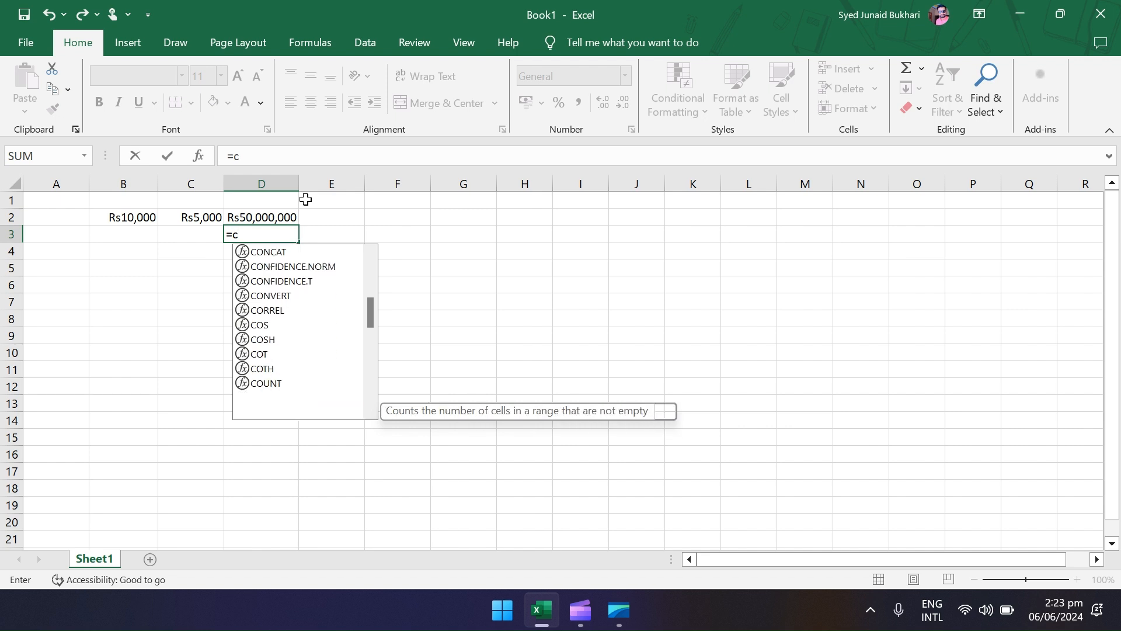
{"action": "key", "text": "Up"}
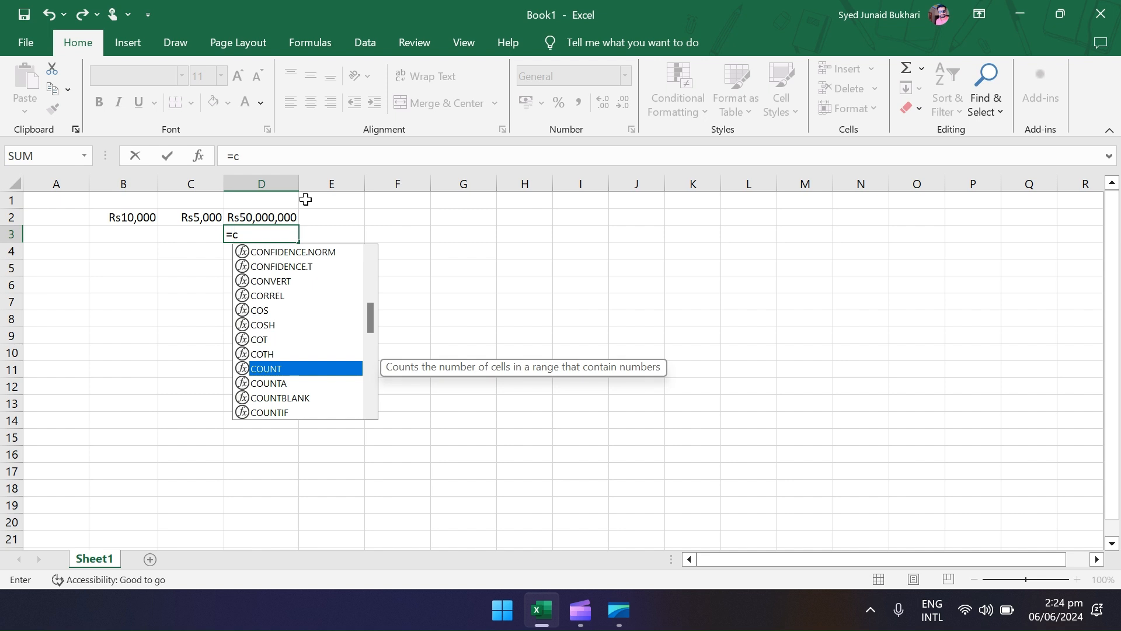
{"action": "key", "text": "Down"}
{"action": "key", "text": "Down"}
{"action": "key", "text": "Down"}
{"action": "key", "text": "Down"}
- Look at the SUMIF and EDATE suggestions, then clear D3 and leave it empty
{"action": "key", "text": "BackSpace"}
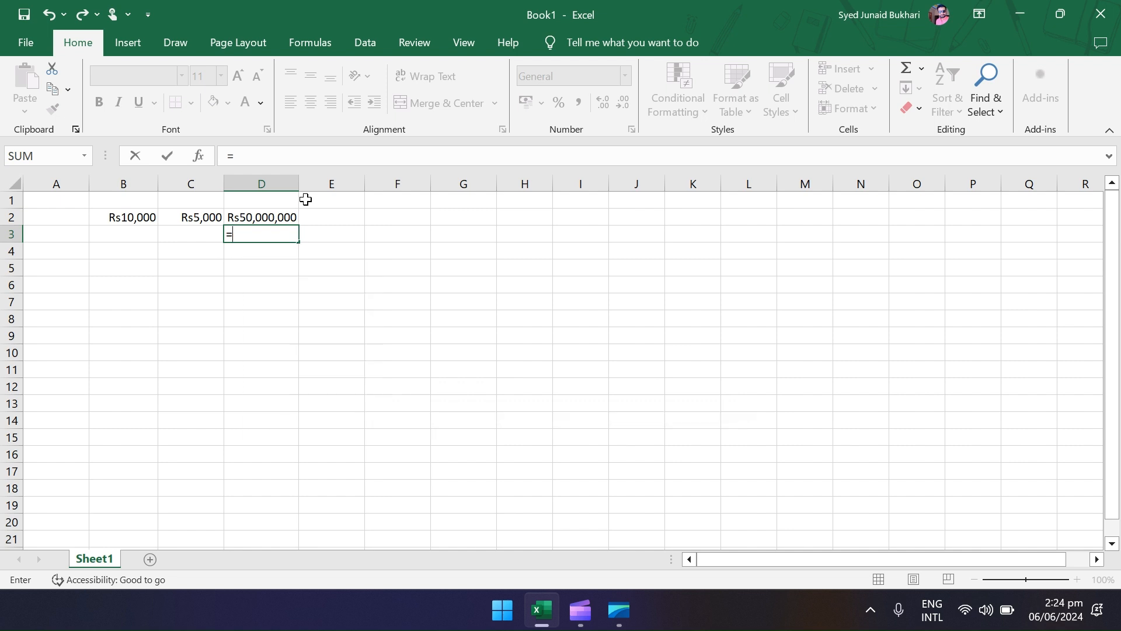
{"action": "type", "text": "sum"}
{"action": "key", "text": "Down"}
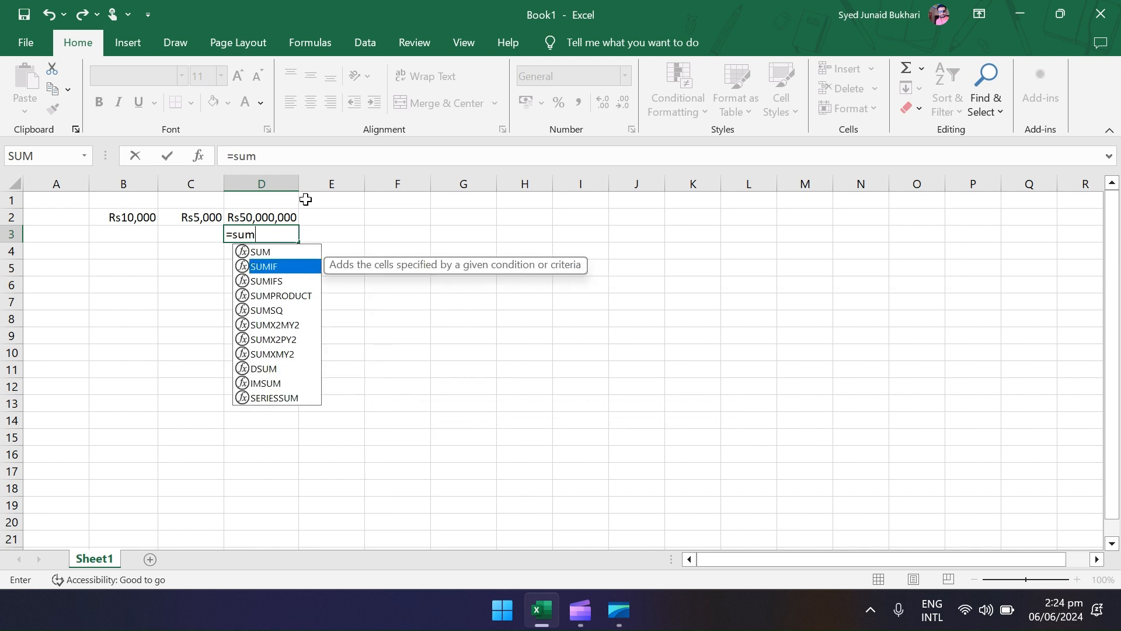
{"action": "key", "text": "BackSpace"}
{"action": "key", "text": "BackSpace"}
{"action": "key", "text": "BackSpace"}
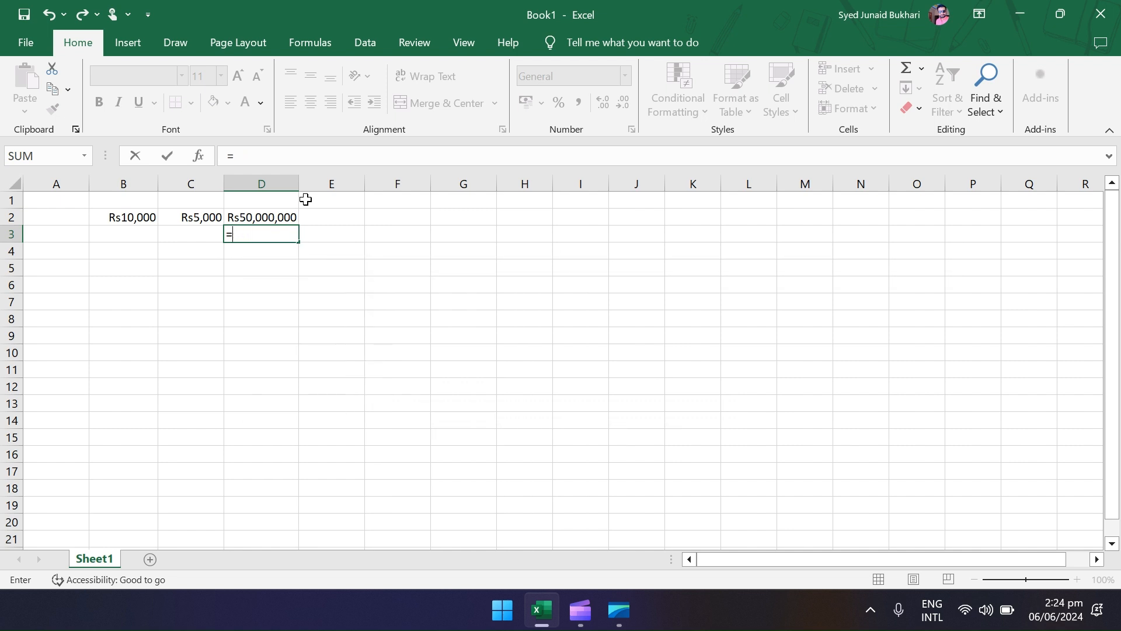
{"action": "type", "text": "dat"}
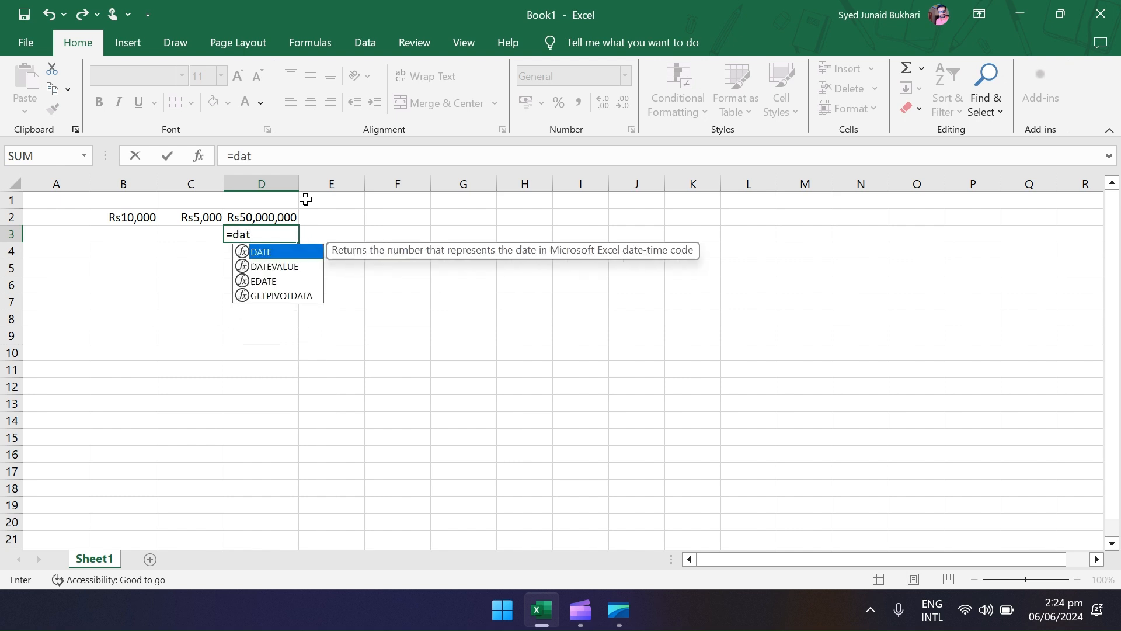
{"action": "key", "text": "Down"}
{"action": "key", "text": "Down"}
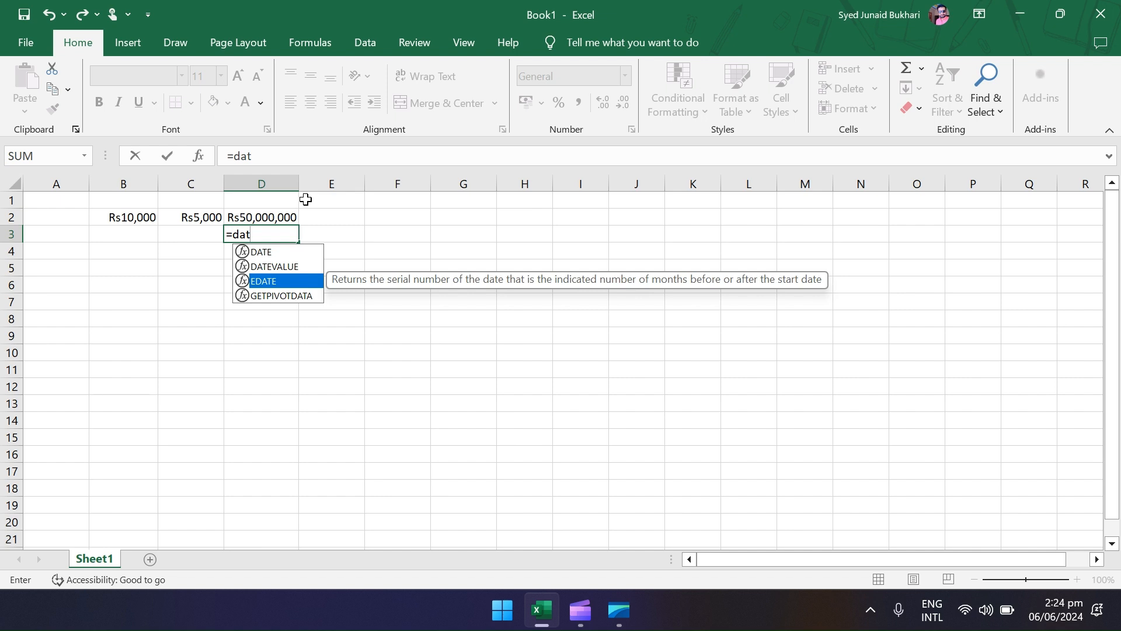
{"action": "key", "text": "BackSpace"}
{"action": "key", "text": "BackSpace"}
{"action": "key", "text": "BackSpace"}
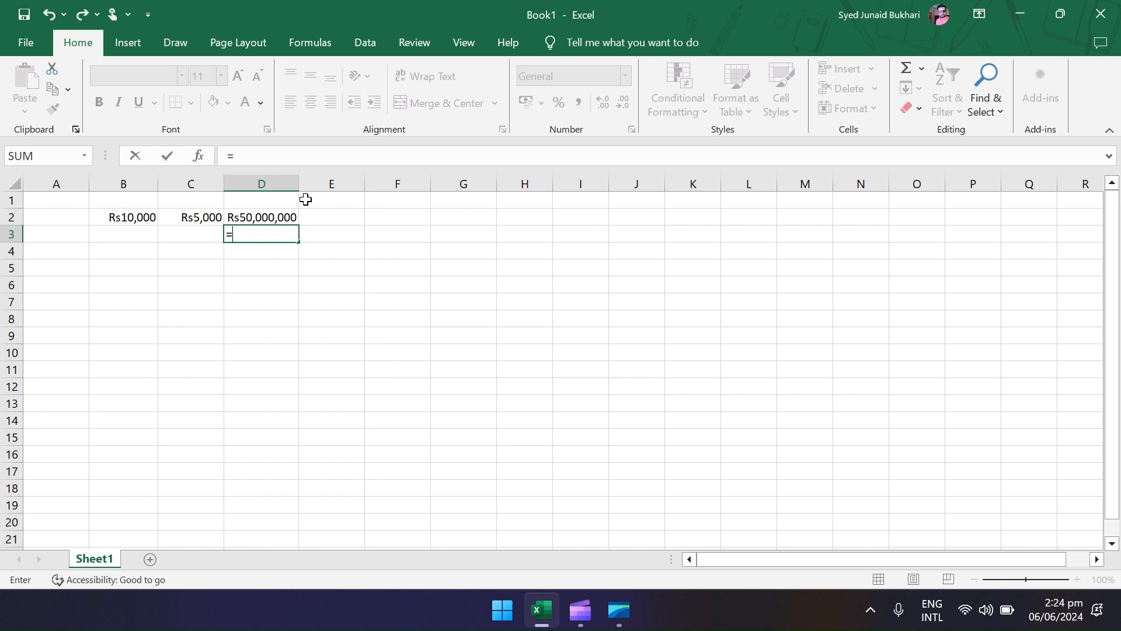
{"action": "key", "text": "BackSpace"}
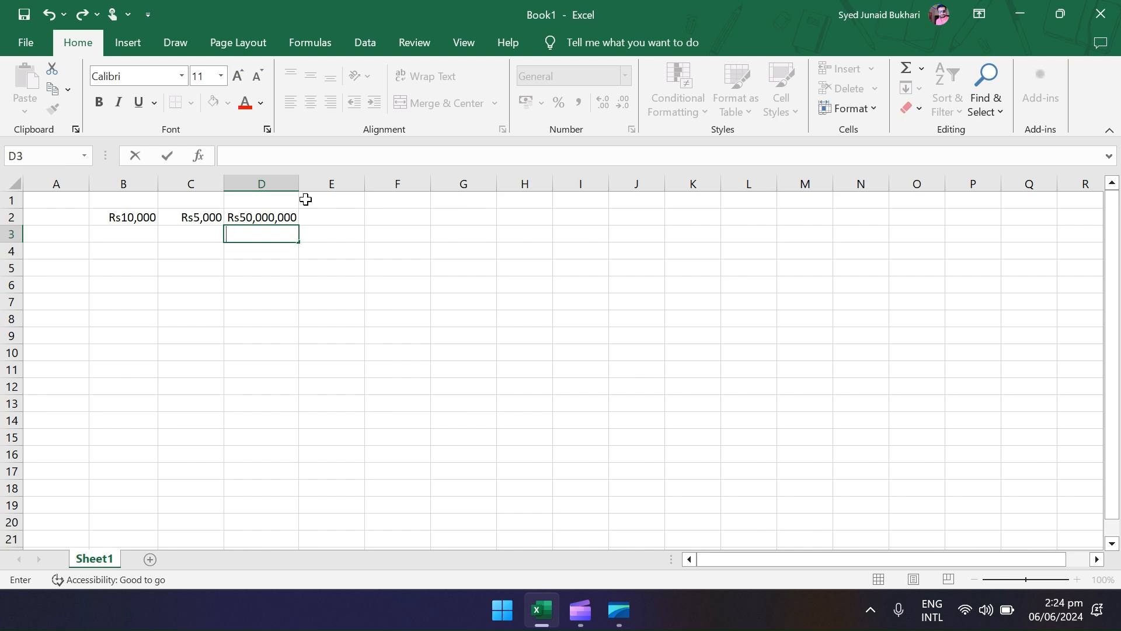
{"action": "key", "text": "Return"}
- Convert B6:D9 into a table with headers, creating Table2 with Column1 to Column3
{"action": "key", "text": "Down"}
{"action": "key", "text": "Down"}
{"action": "key", "text": "Left"}
{"action": "key", "text": "Left"}
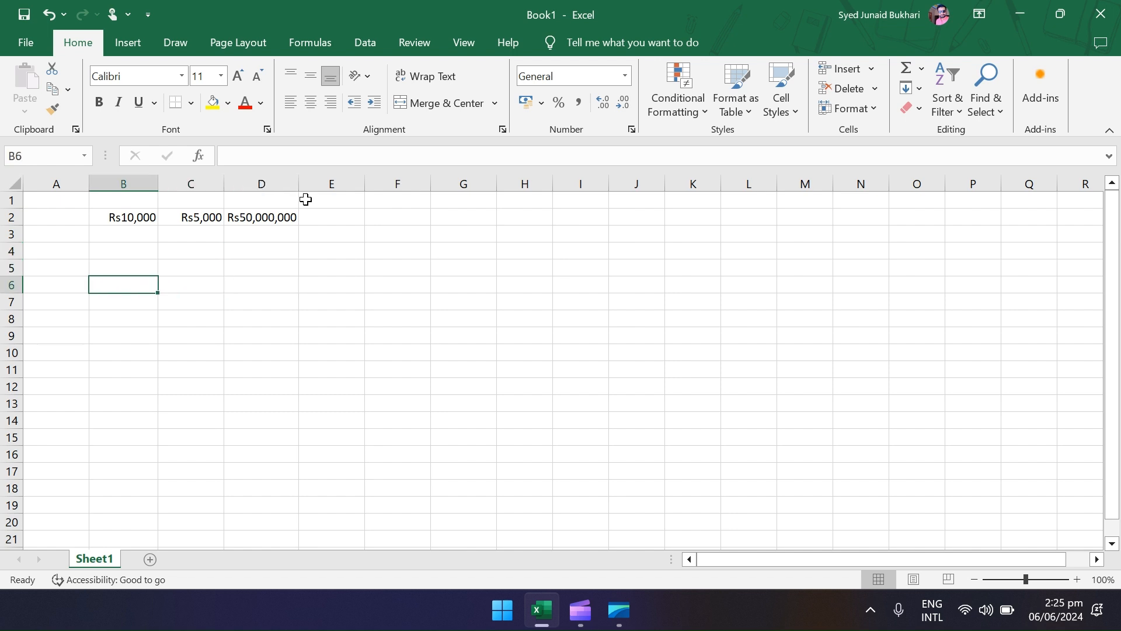
{"action": "left_click", "coordinate": [132, 41]}
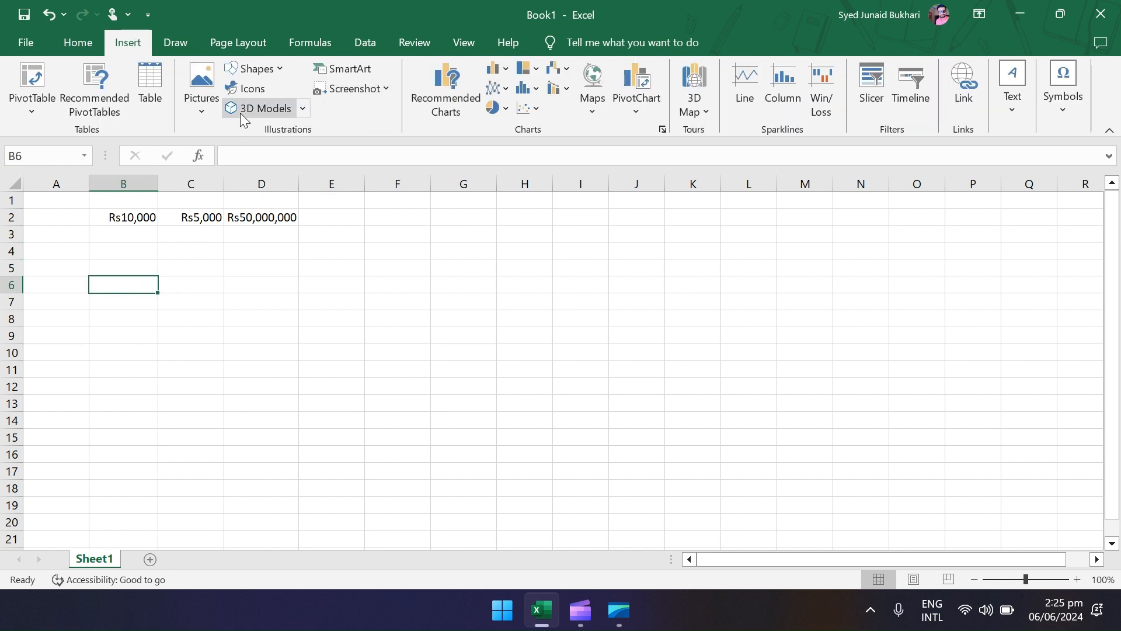
{"action": "left_click", "coordinate": [146, 90]}
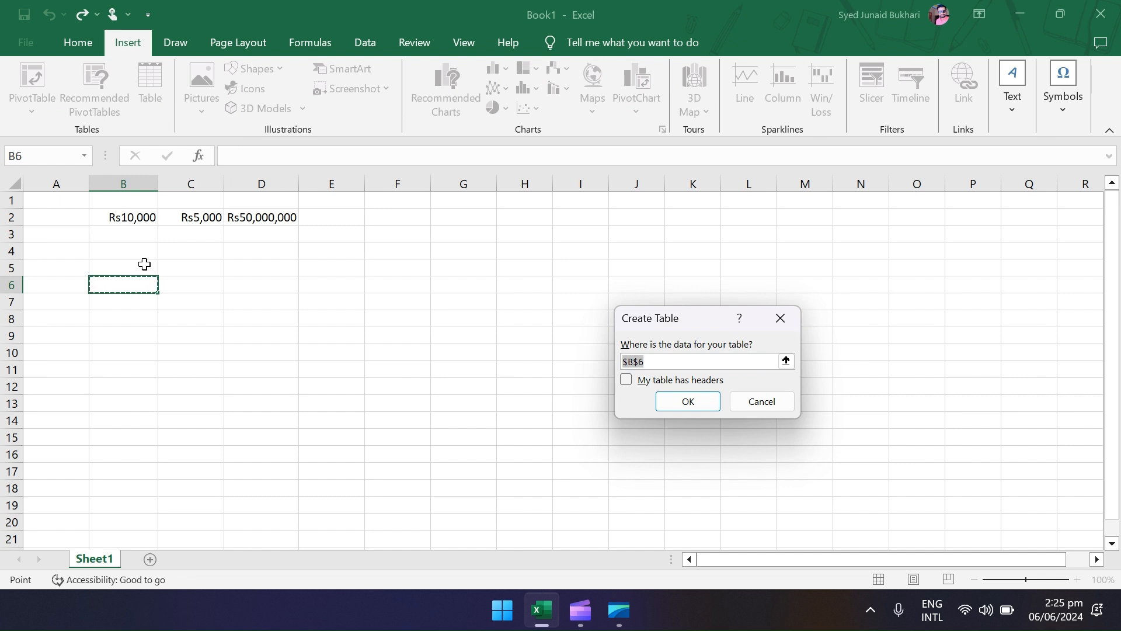
{"action": "left_click_drag", "start_coordinate": [136, 282], "coordinate": [257, 331]}
{"action": "left_click", "coordinate": [663, 385]}
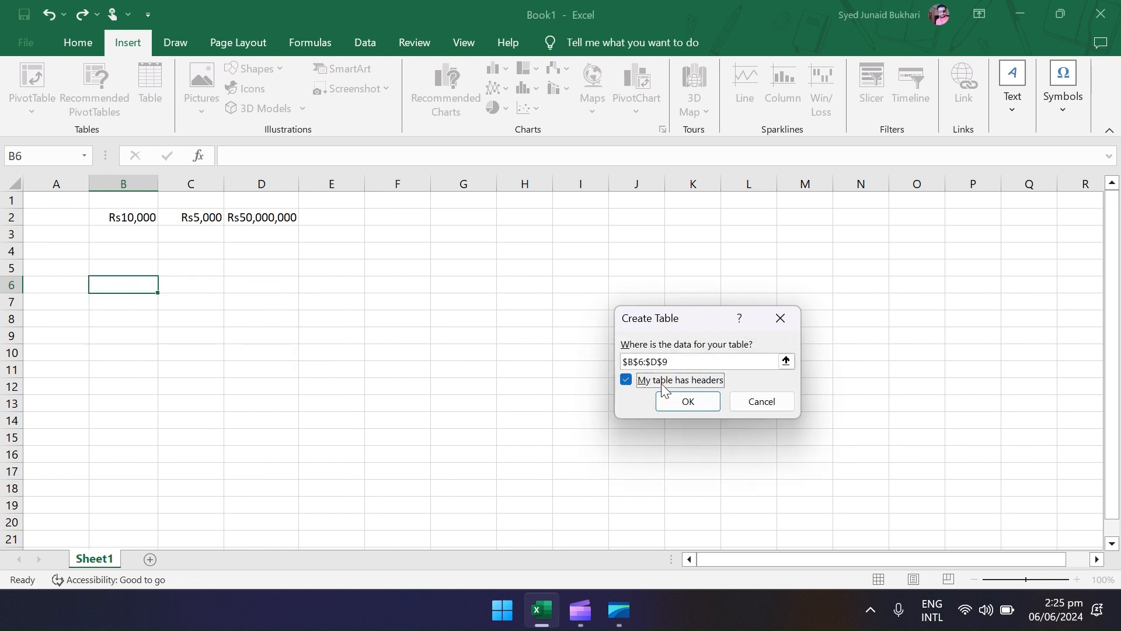
{"action": "left_click", "coordinate": [683, 398]}
{"action": "left_click", "coordinate": [280, 301]}
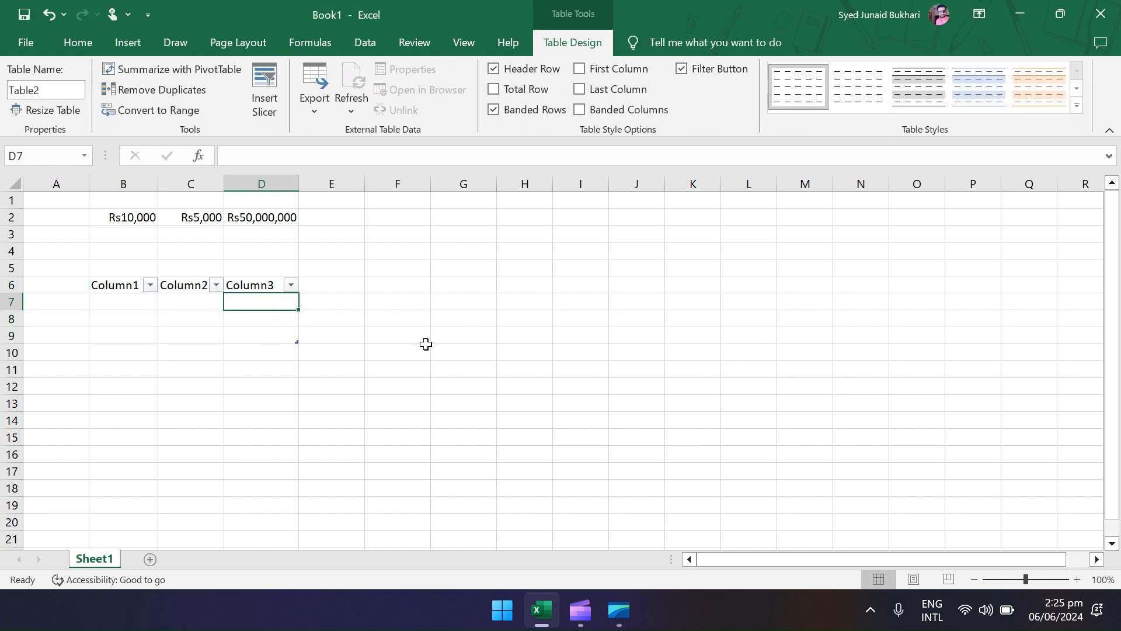
- Enter 10000 in D7 and 5000 in D8 of Column3
{"action": "type", "text": "10000"}
{"action": "key", "text": "Return"}
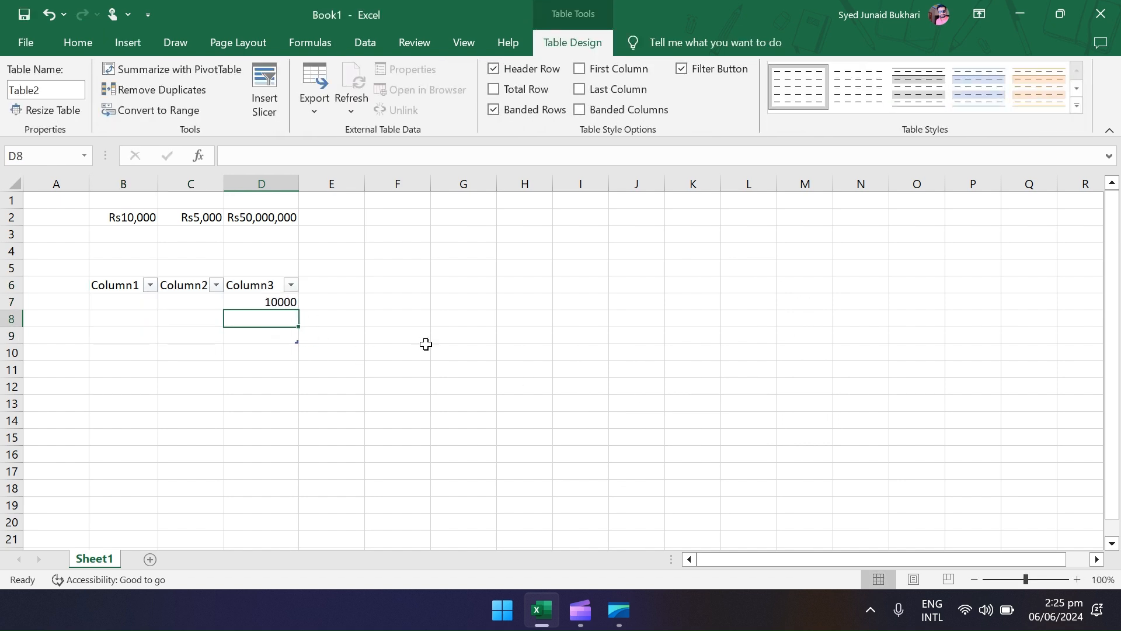
{"action": "type", "text": "50000"}
{"action": "key", "text": "BackSpace"}
{"action": "key", "text": "Return"}
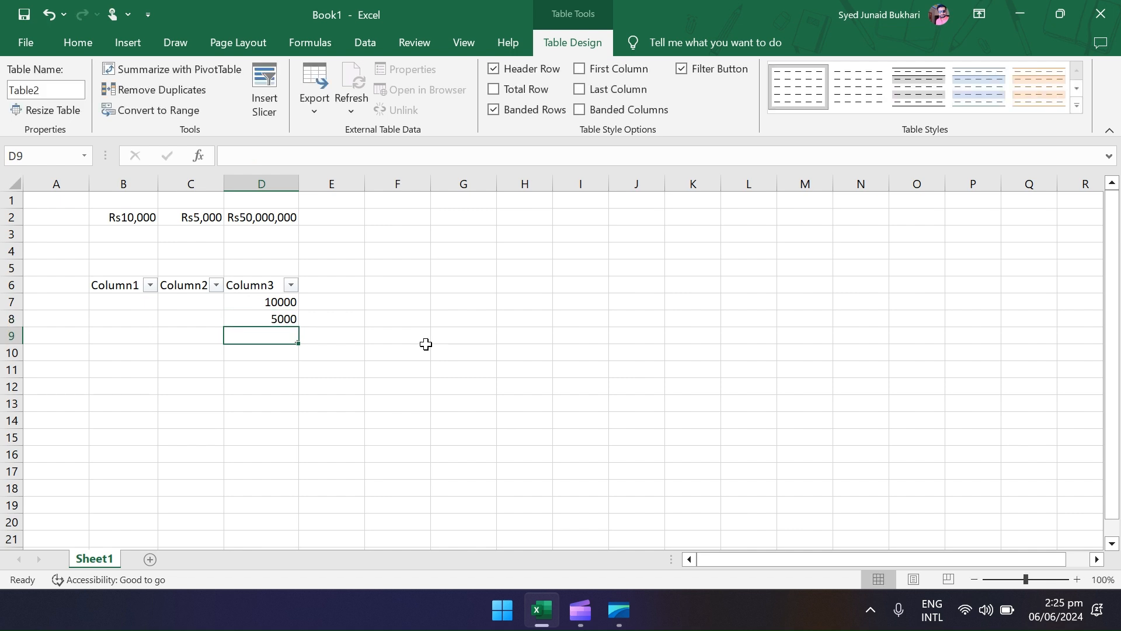
- Add a Total row to the table and confirm D10 uses Sum
{"action": "left_click", "coordinate": [494, 91]}
{"action": "key", "text": "Down"}
{"action": "key", "text": "Left"}
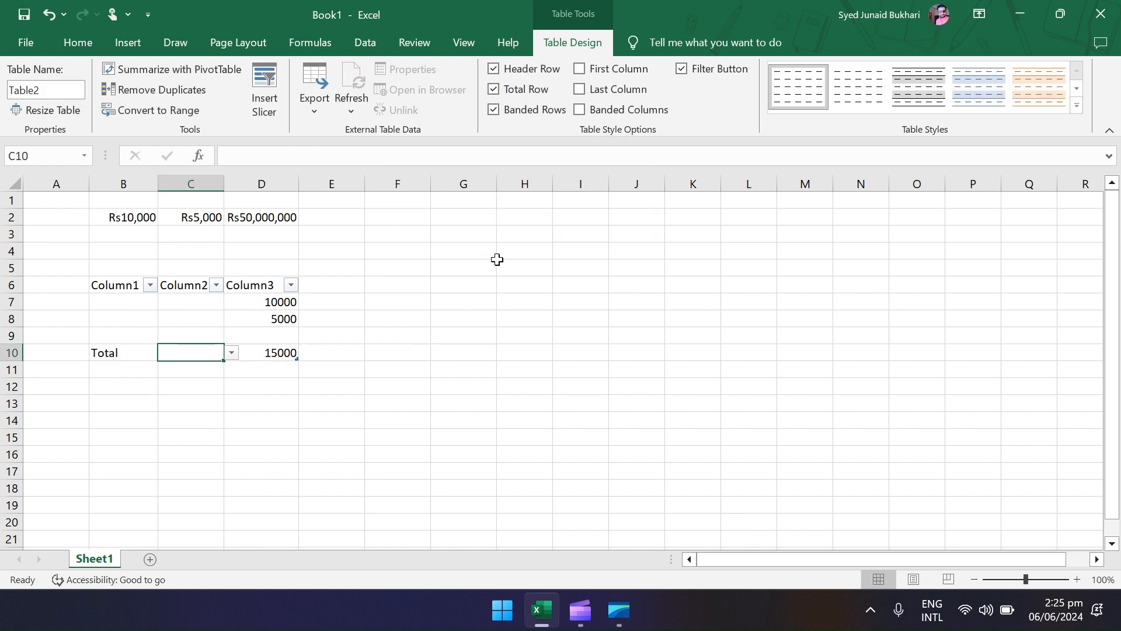
{"action": "key", "text": "Left"}
{"action": "key", "text": "Right"}
{"action": "key", "text": "Right"}
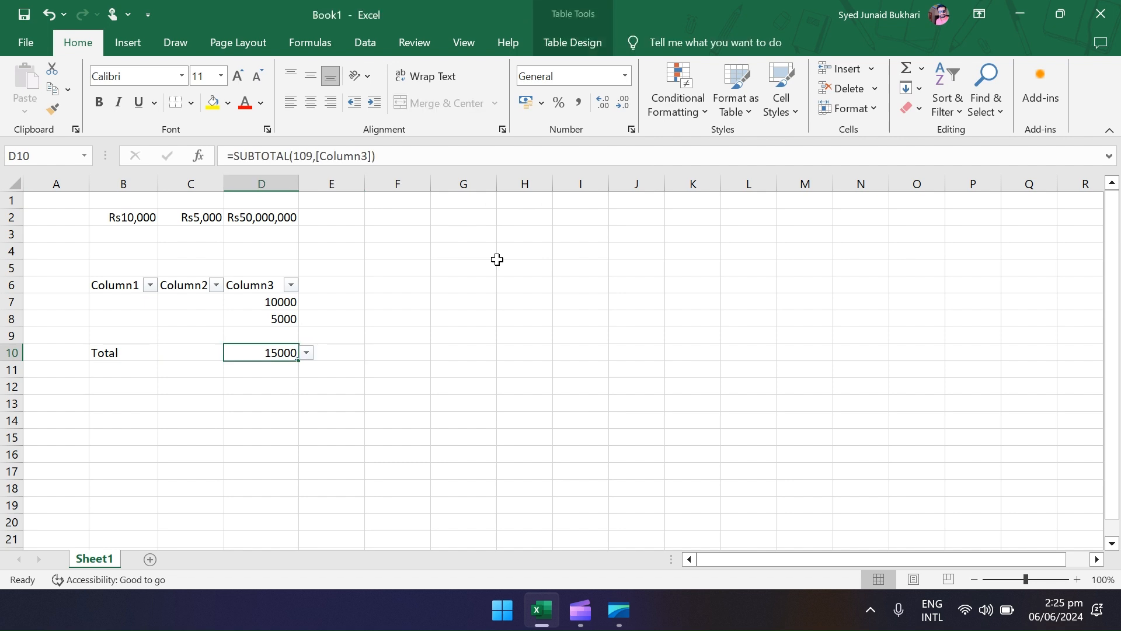
{"action": "left_click", "coordinate": [306, 353]}
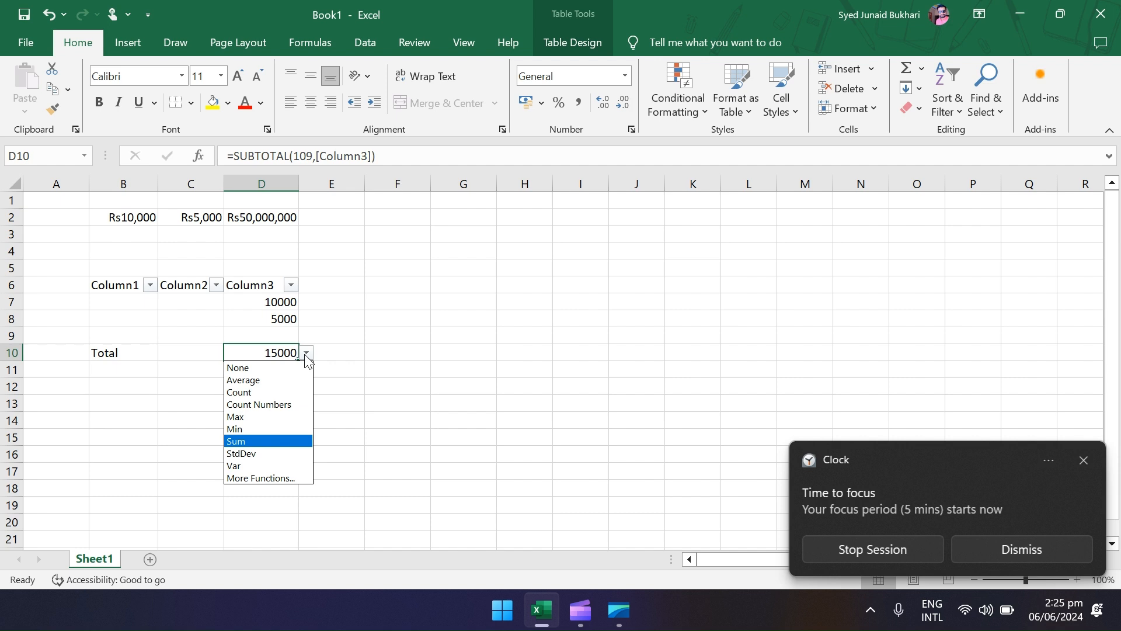
{"action": "left_click", "coordinate": [986, 543]}
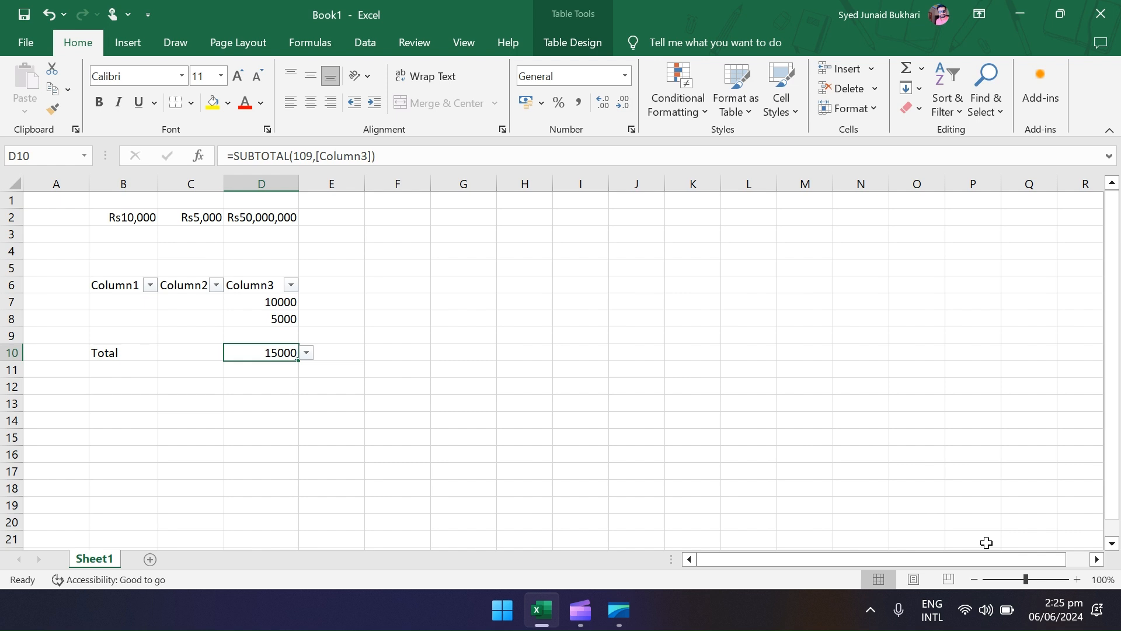
- Enter 8000 in D9 so the total becomes 23000
{"action": "key", "text": "Up"}
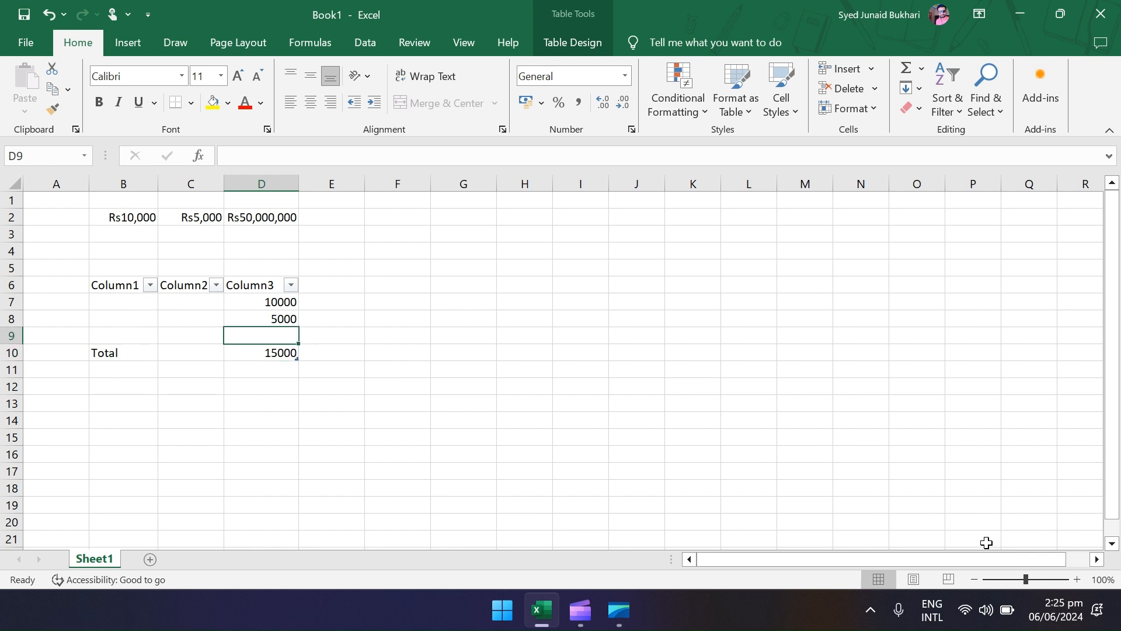
{"action": "type", "text": "8000"}
{"action": "key", "text": "Return"}
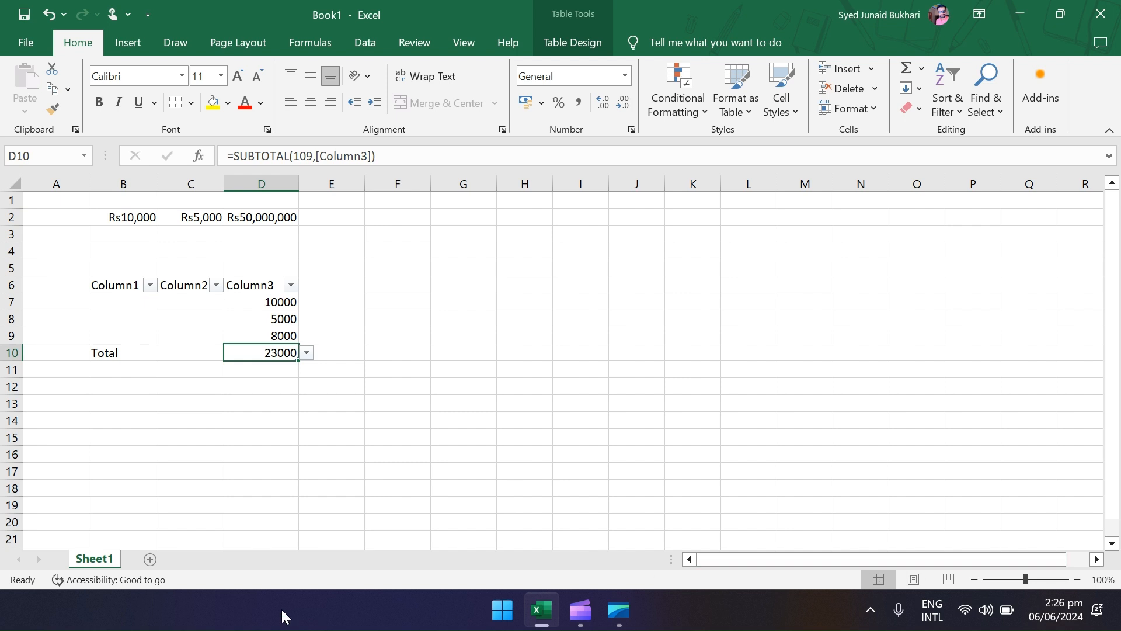
- Rename Sheet1 to January
{"action": "right_click", "coordinate": [100, 562]}
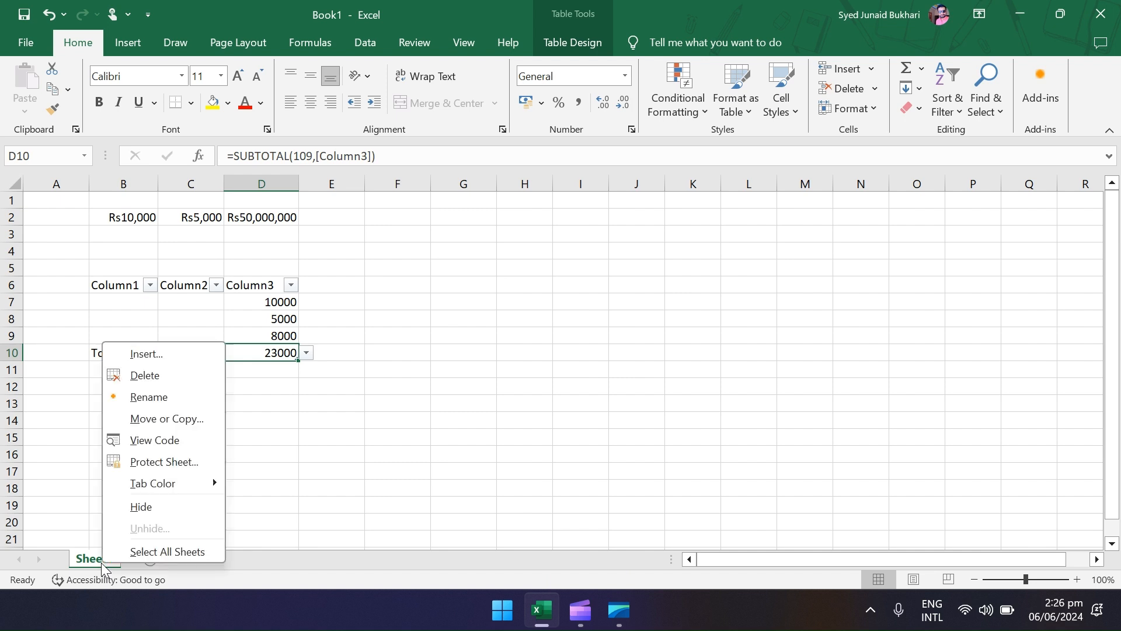
{"action": "left_click", "coordinate": [154, 401]}
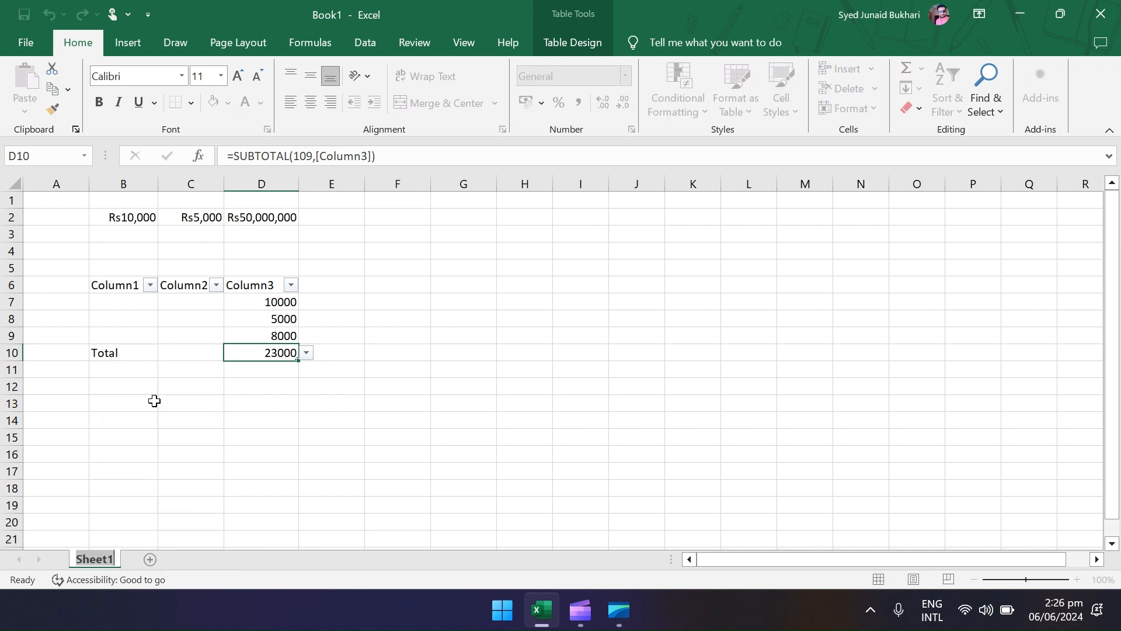
{"action": "type", "text": "Jany"}
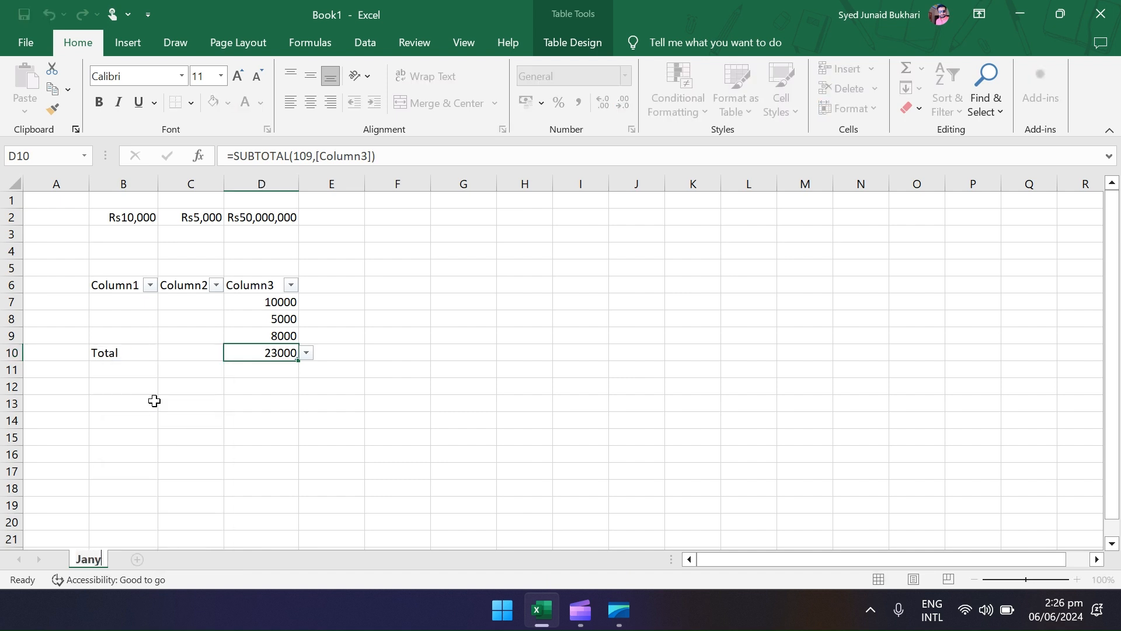
{"action": "key", "text": "BackSpace"}
{"action": "type", "text": "uary"}
{"action": "key", "text": "Return"}
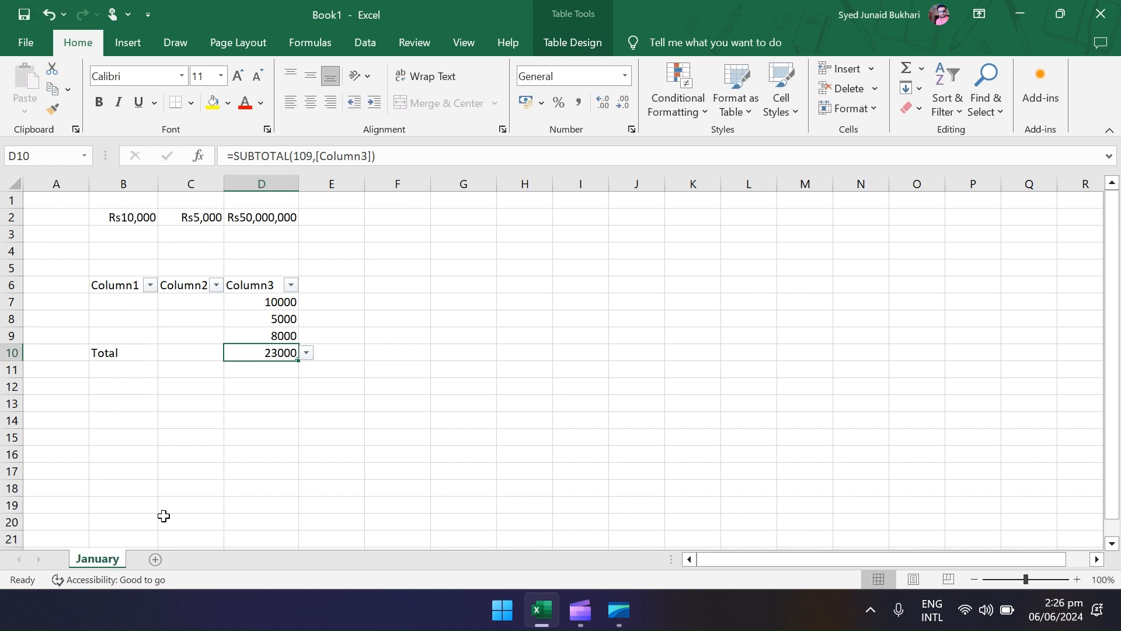
- Add a new sheet named June, then return to the January sheet
{"action": "left_click", "coordinate": [158, 559]}
{"action": "right_click", "coordinate": [156, 558]}
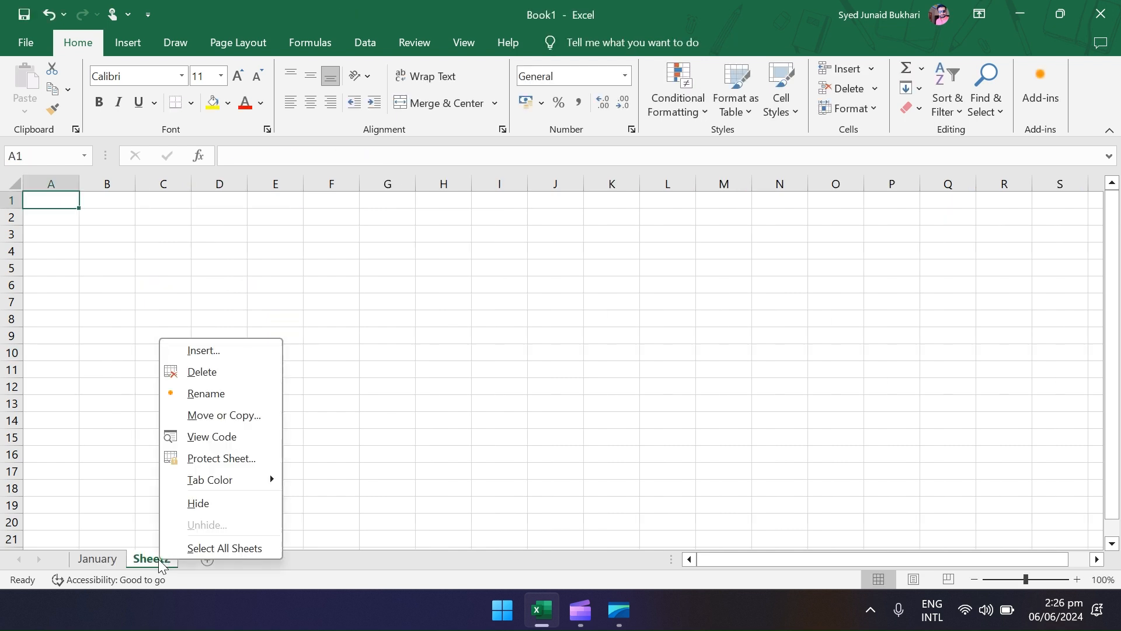
{"action": "left_click", "coordinate": [267, 389]}
{"action": "type", "text": "June"}
{"action": "key", "text": "Return"}
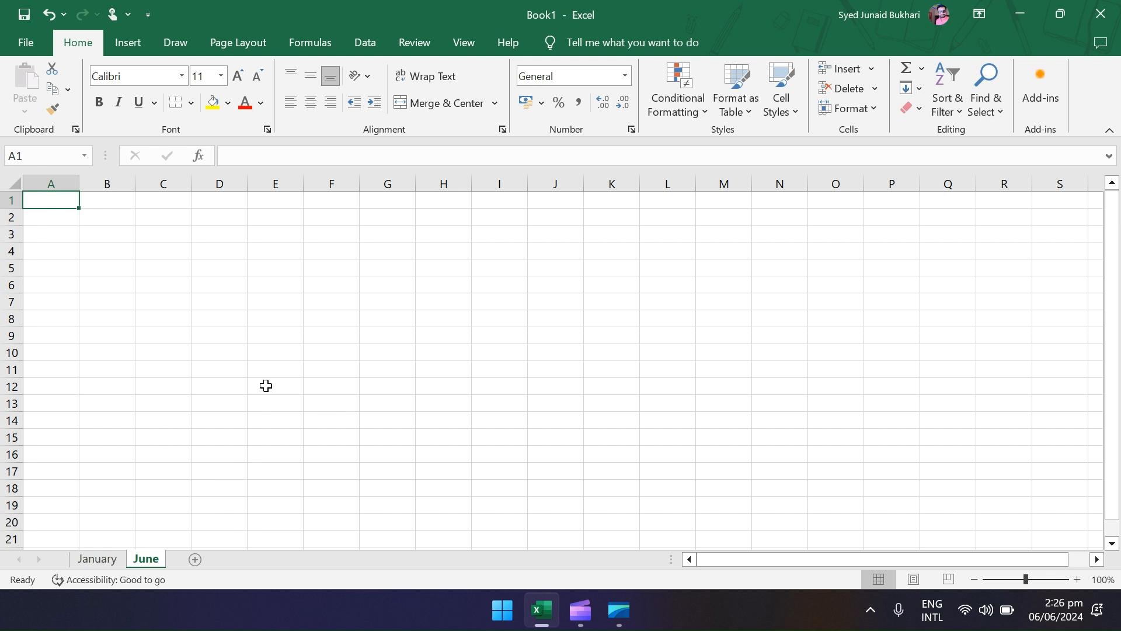
{"action": "left_click", "coordinate": [113, 559]}
- Copy the January sheet to the end of the workbook, creating January (2)
{"action": "right_click", "coordinate": [112, 559]}
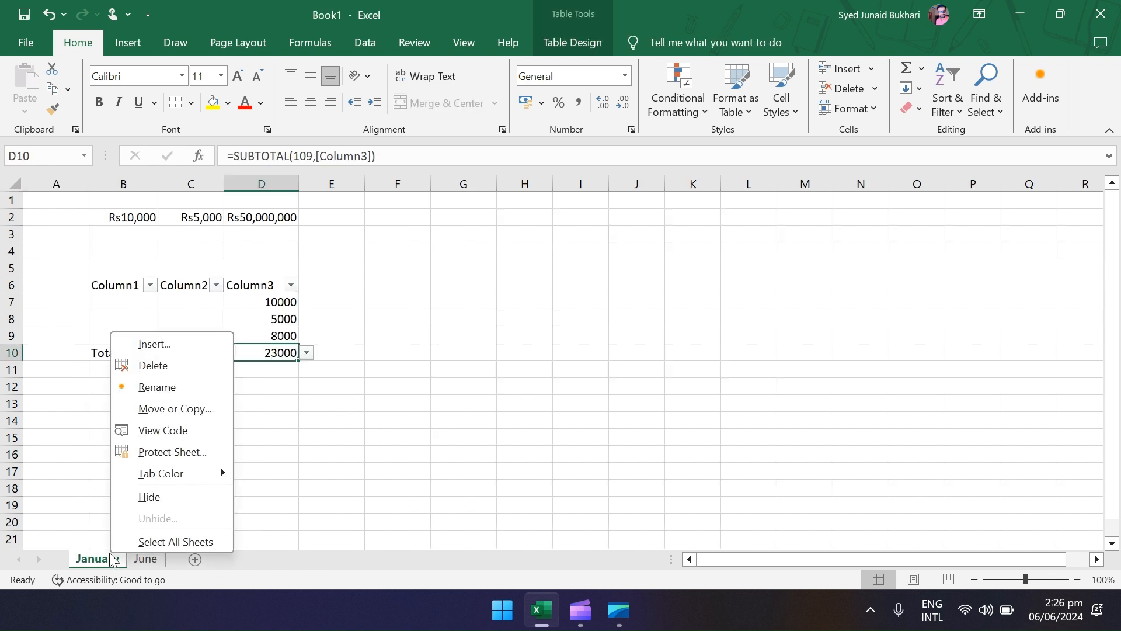
{"action": "left_click", "coordinate": [183, 413]}
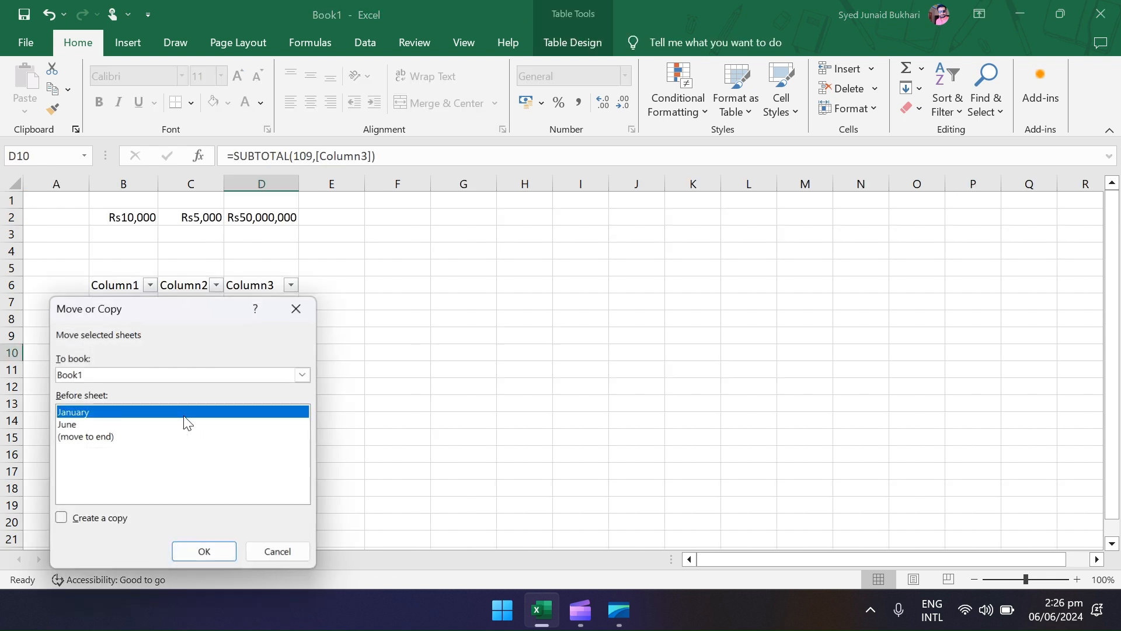
{"action": "left_click", "coordinate": [61, 517]}
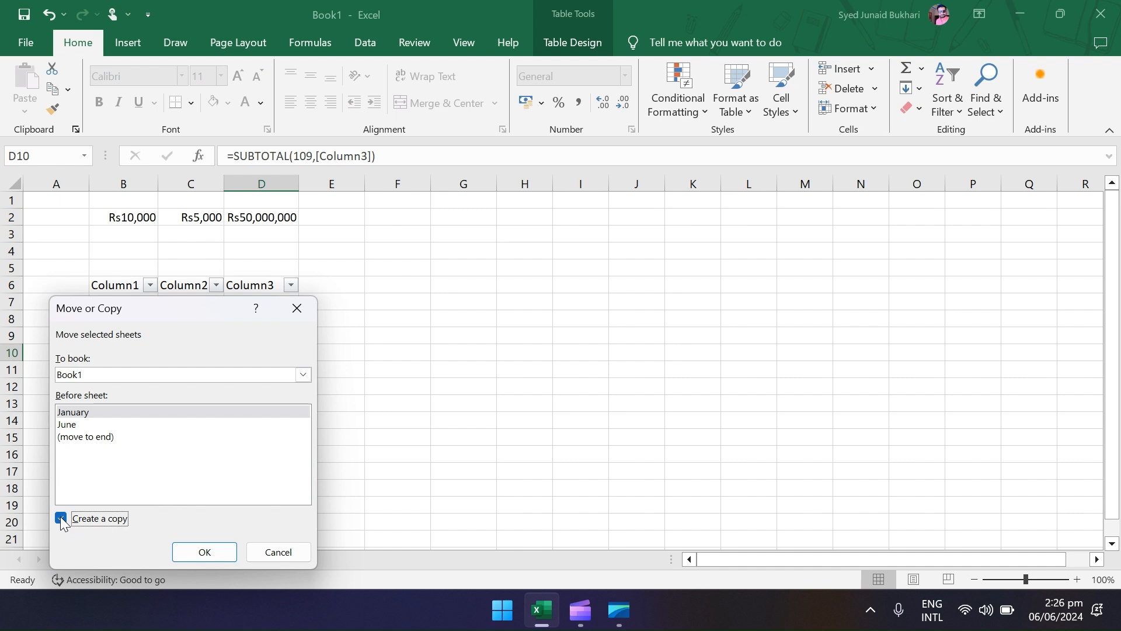
{"action": "left_click", "coordinate": [115, 438]}
{"action": "left_click", "coordinate": [220, 550]}
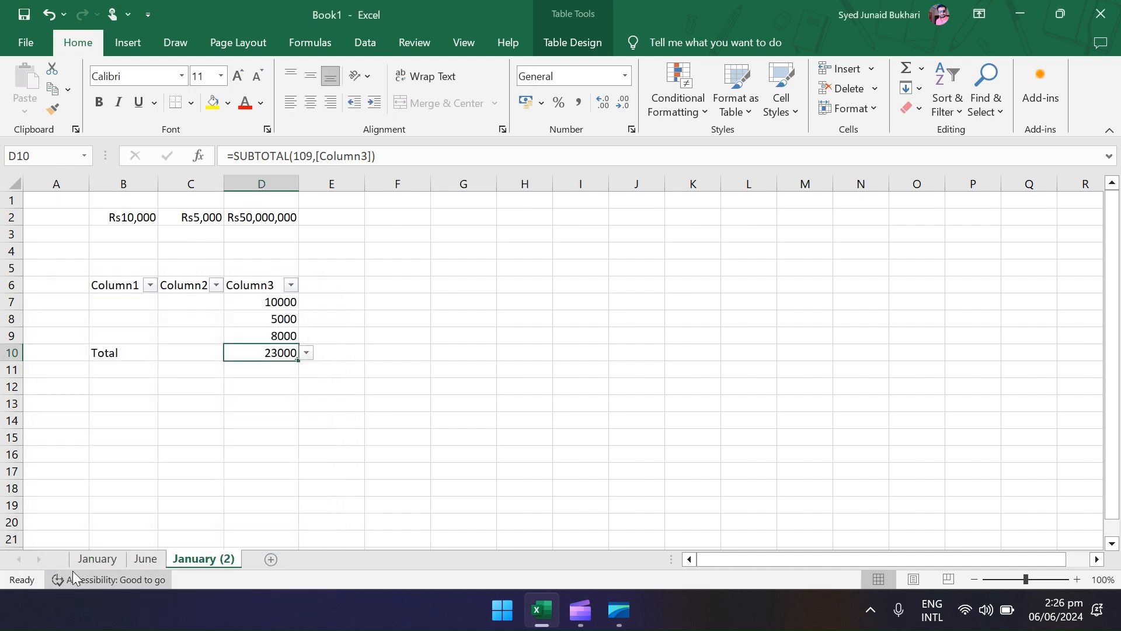